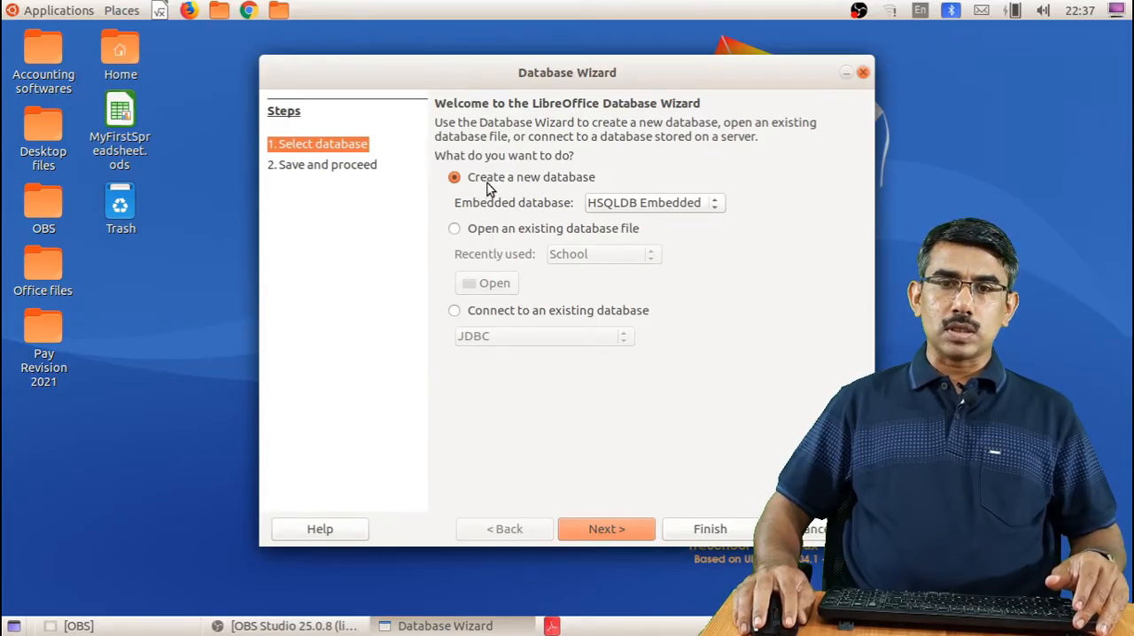
Create a new registered HSQLDB Embedded database, opened for editing, and save it as School on the Desktop
{"action": "left_click", "coordinate": [617, 527]}
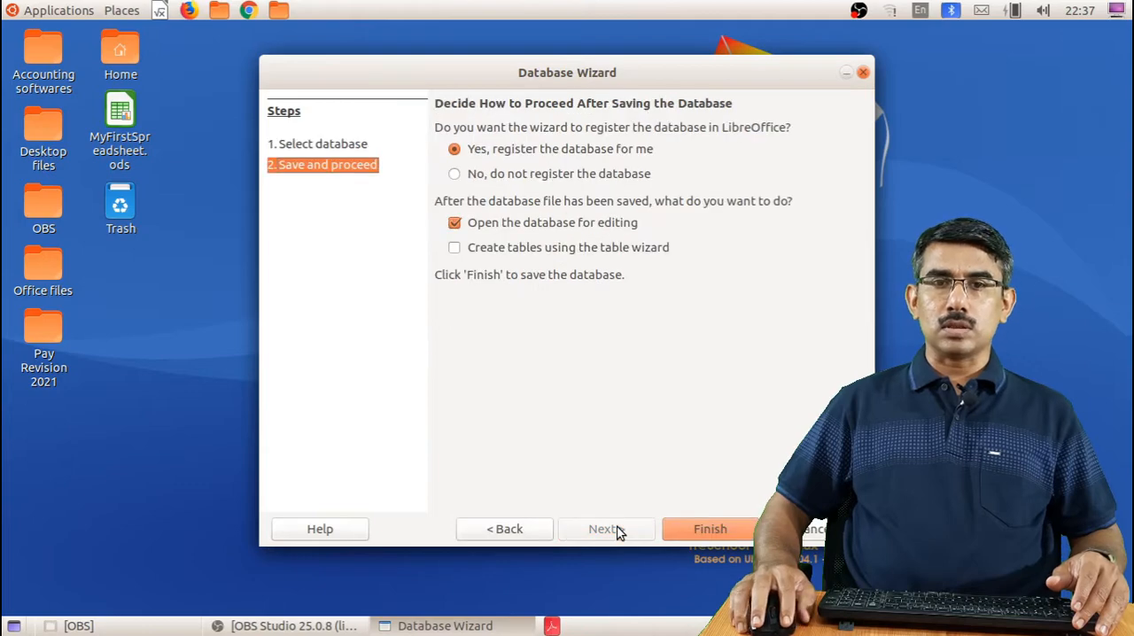
{"action": "left_click", "coordinate": [704, 529]}
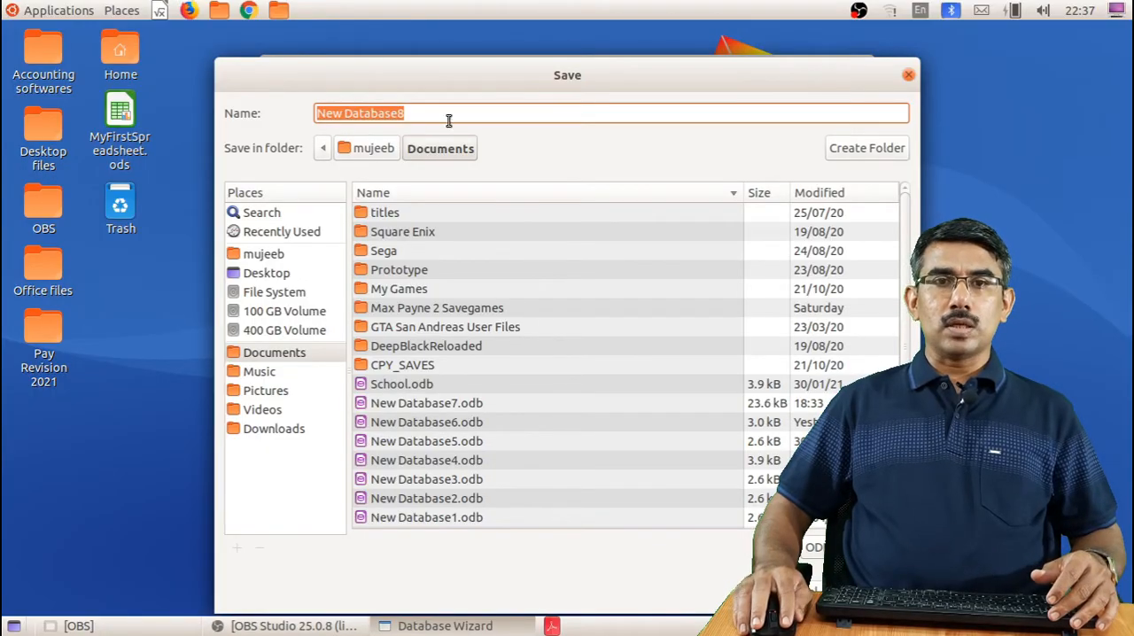
{"action": "left_click_drag", "start_coordinate": [445, 115], "coordinate": [307, 113]}
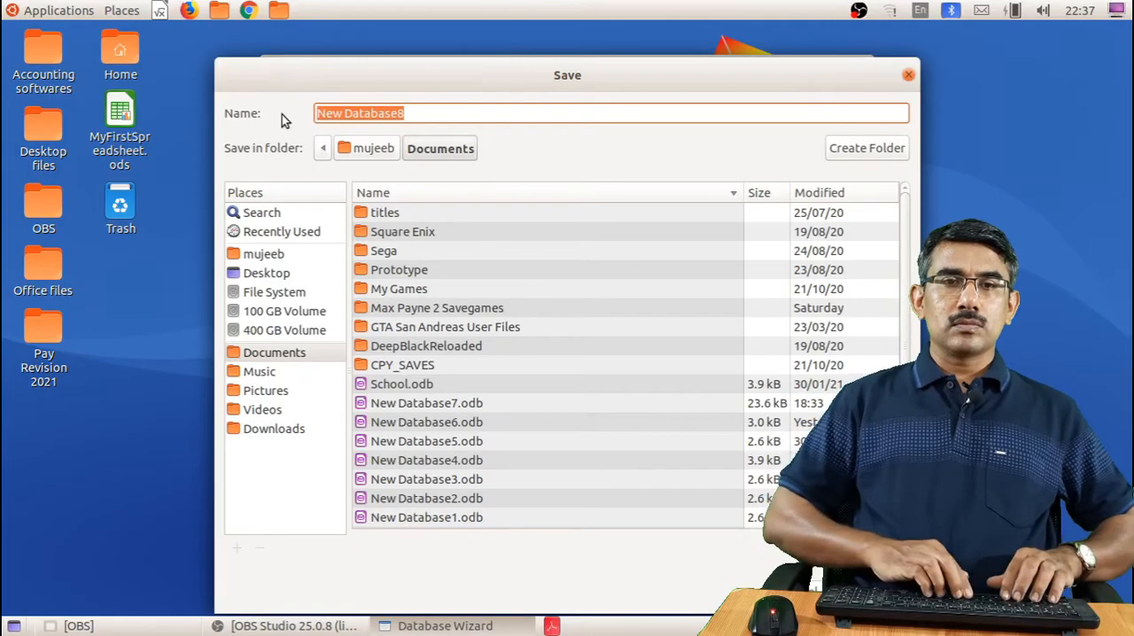
{"action": "type", "text": "School"}
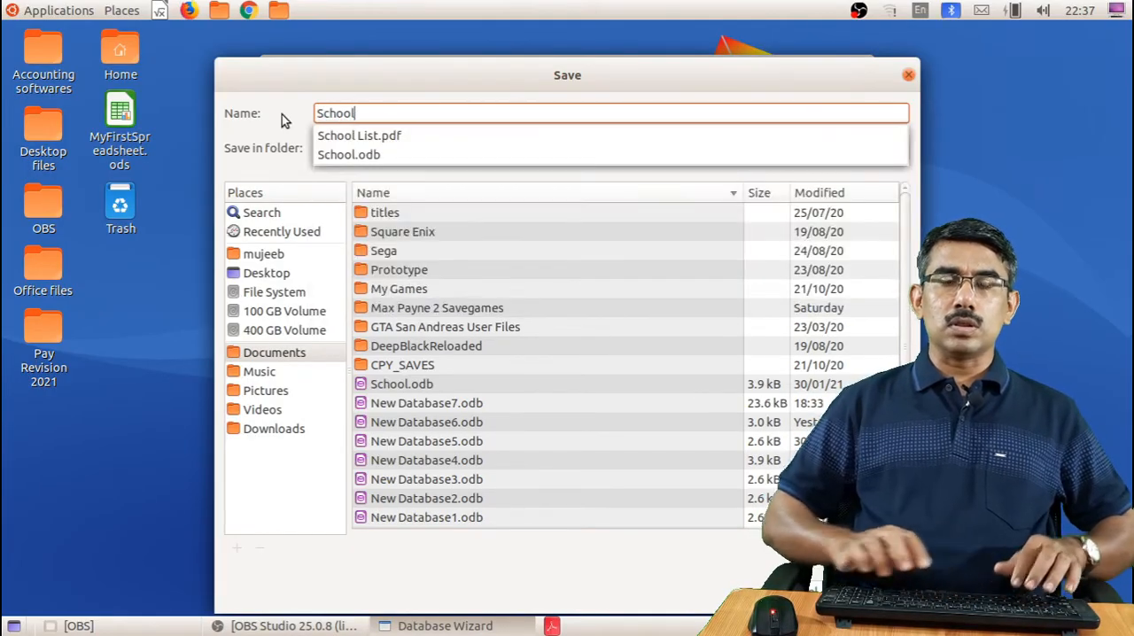
{"action": "left_click", "coordinate": [439, 308]}
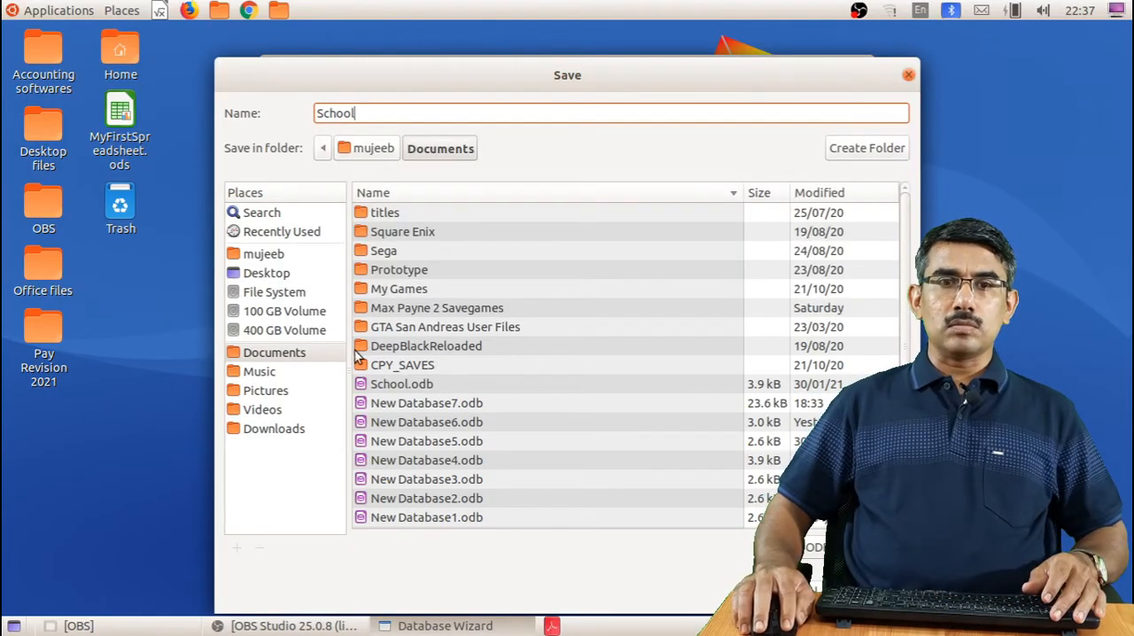
{"action": "left_click", "coordinate": [270, 272]}
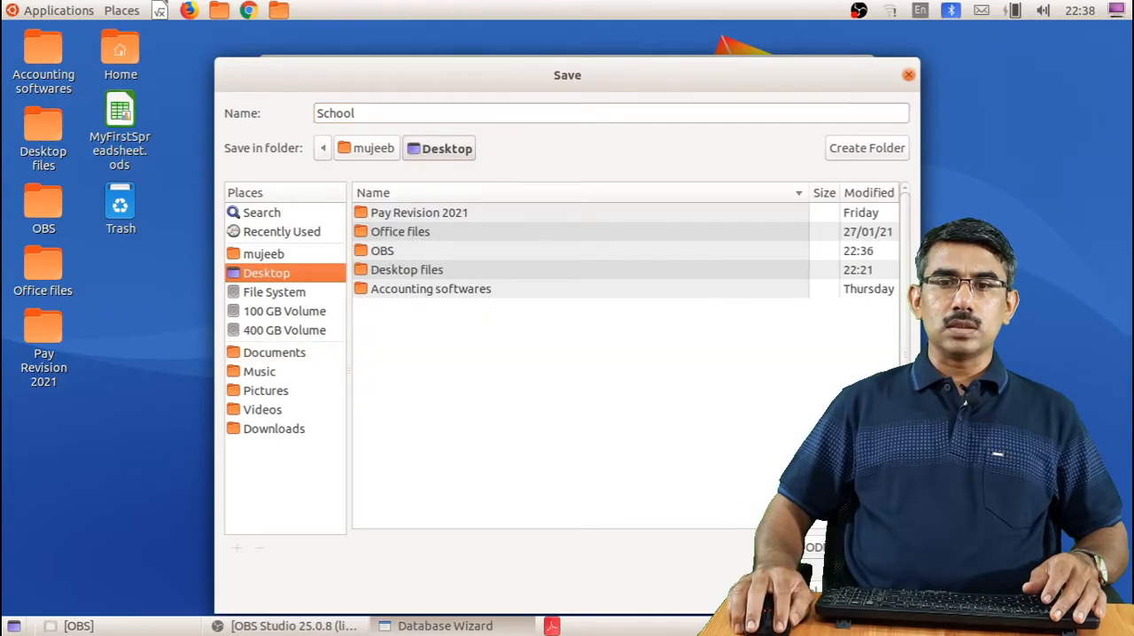
{"action": "left_click", "coordinate": [871, 589]}
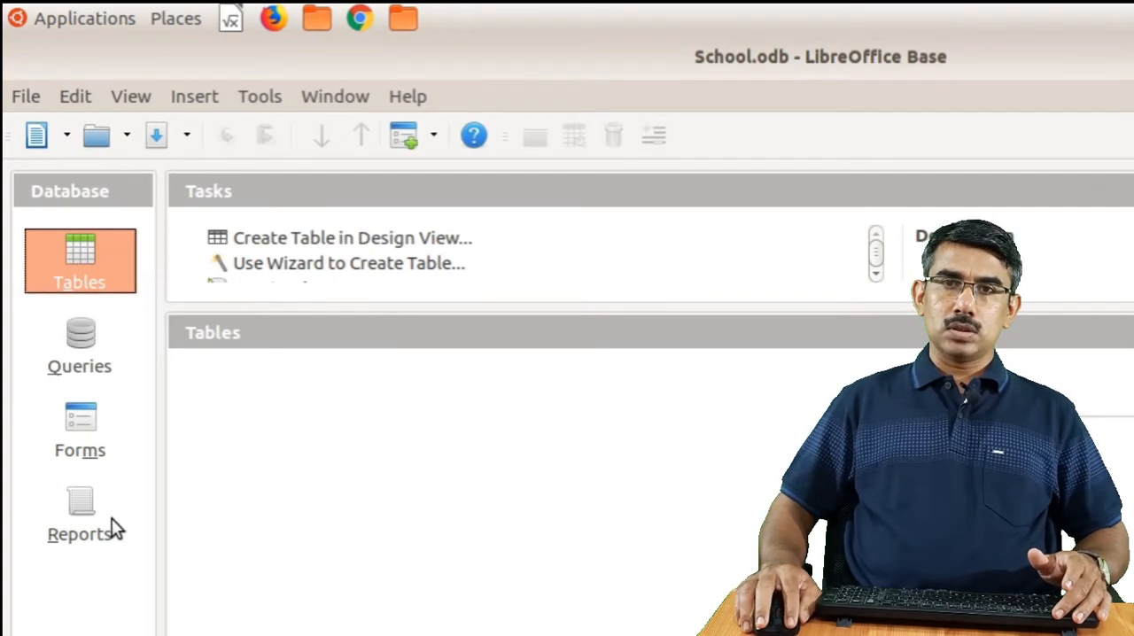
Start a new table in Design View and add an Admn field of type Number [NUMERIC]
{"action": "left_click", "coordinate": [97, 267]}
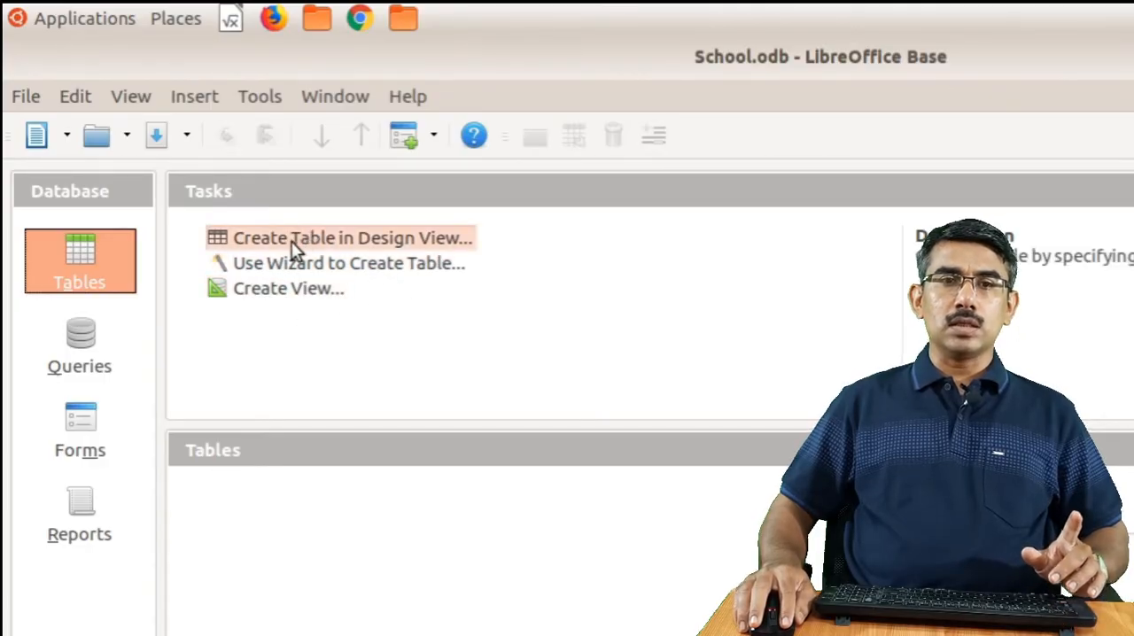
{"action": "left_click", "coordinate": [357, 236]}
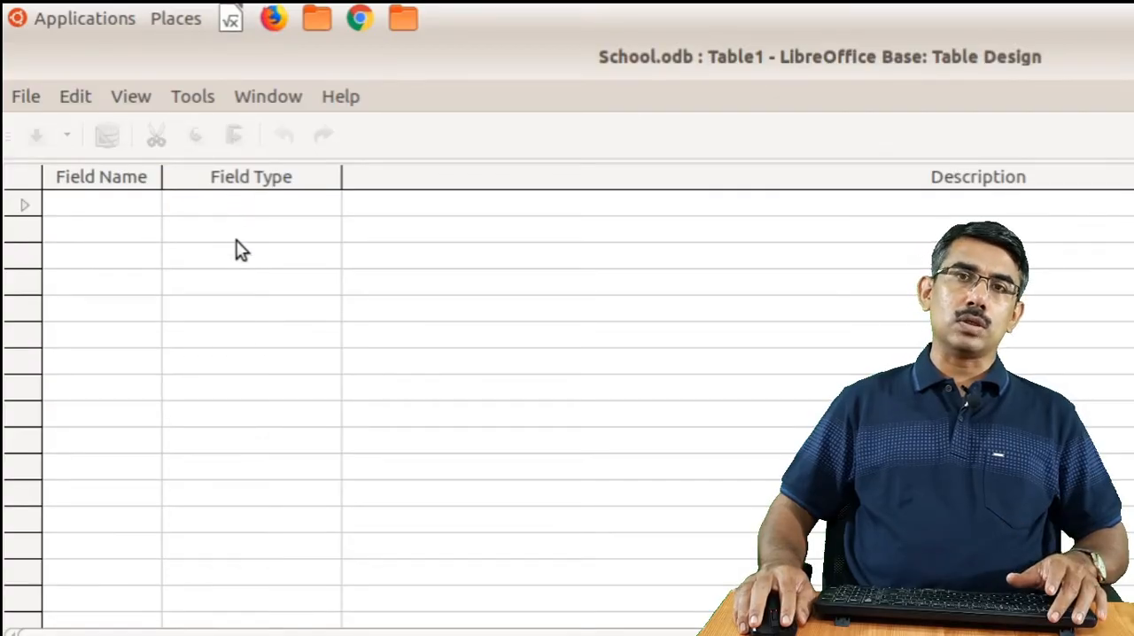
{"action": "left_click", "coordinate": [139, 197]}
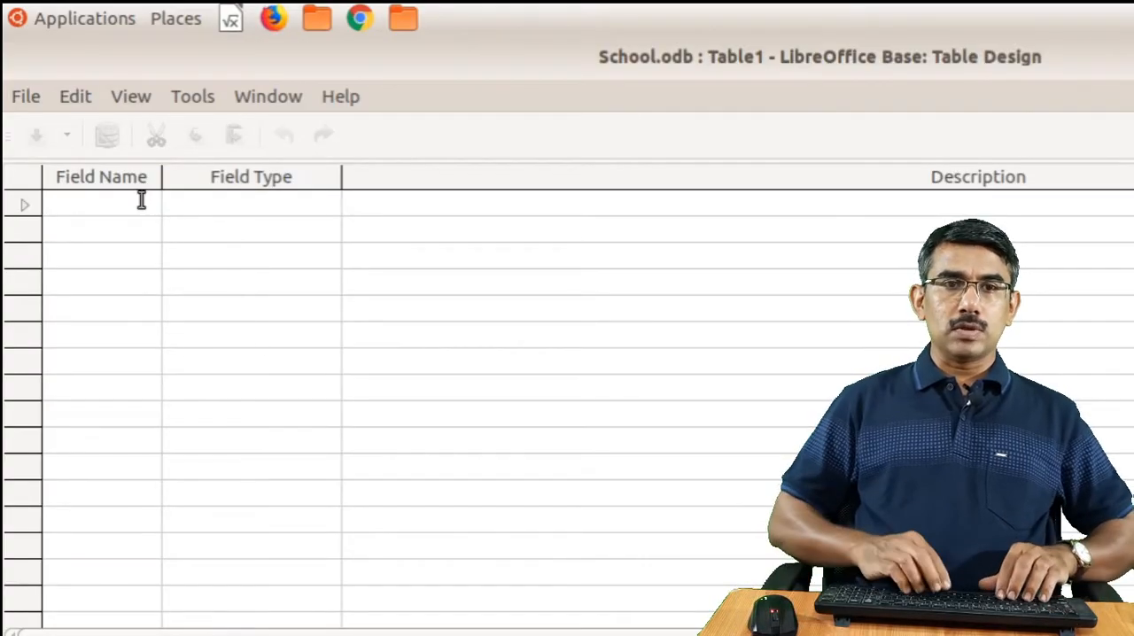
{"action": "type", "text": "Admn"}
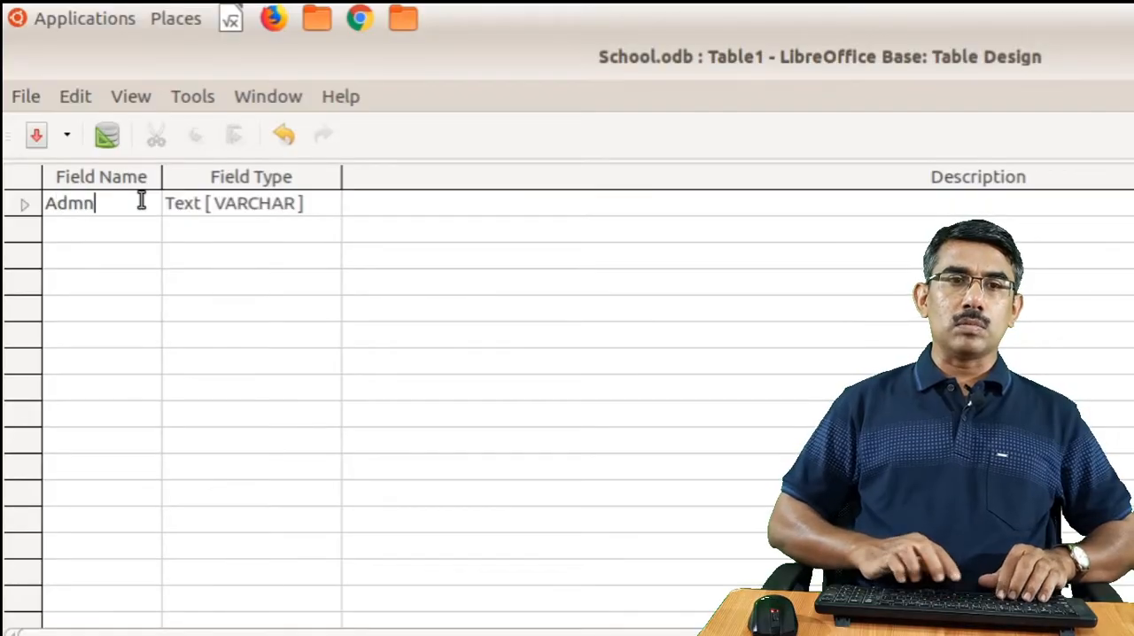
{"action": "left_click", "coordinate": [228, 202]}
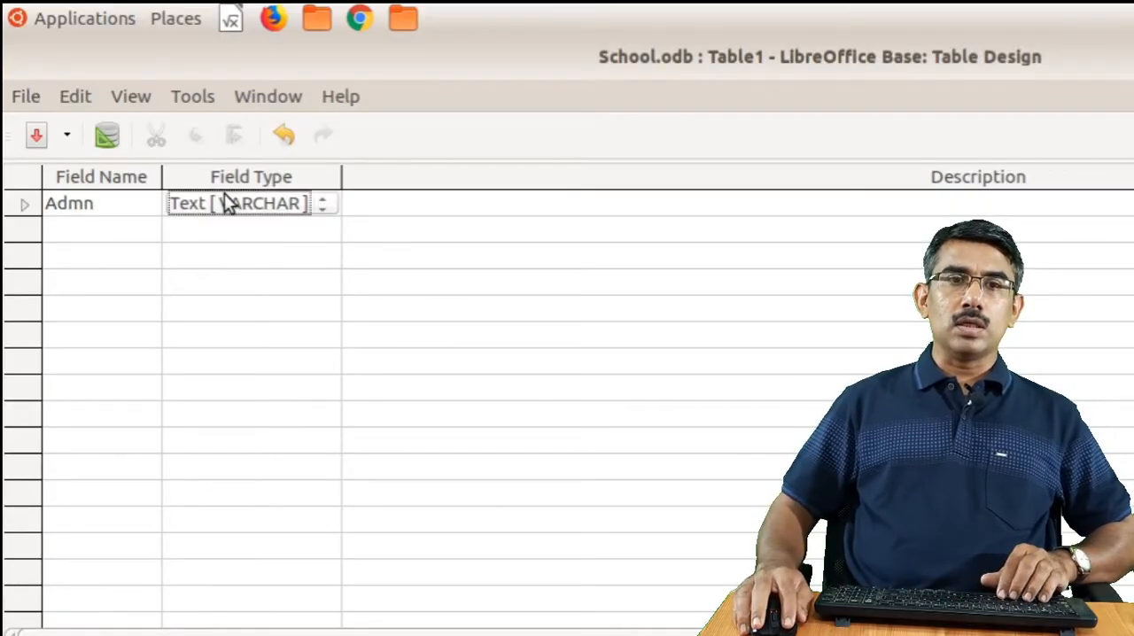
{"action": "left_click", "coordinate": [228, 202]}
{"action": "left_click", "coordinate": [235, 250]}
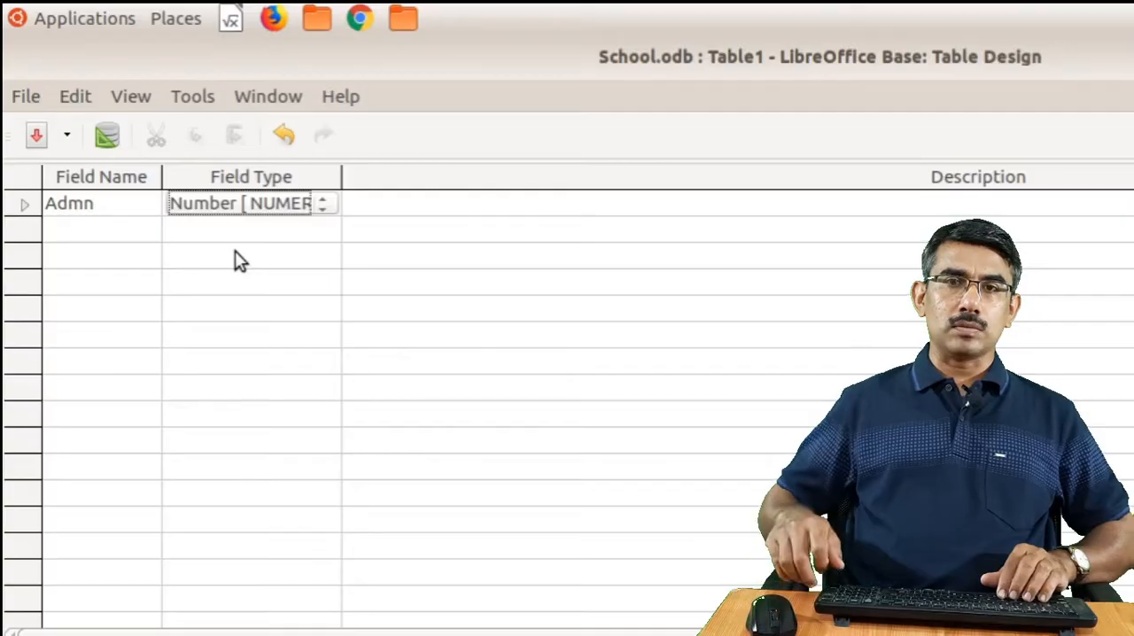
{"action": "key", "text": "Return"}
Add a Name field of type Text [VARCHAR] and a DOB field of type Date [DATE]
{"action": "type", "text": "N"}
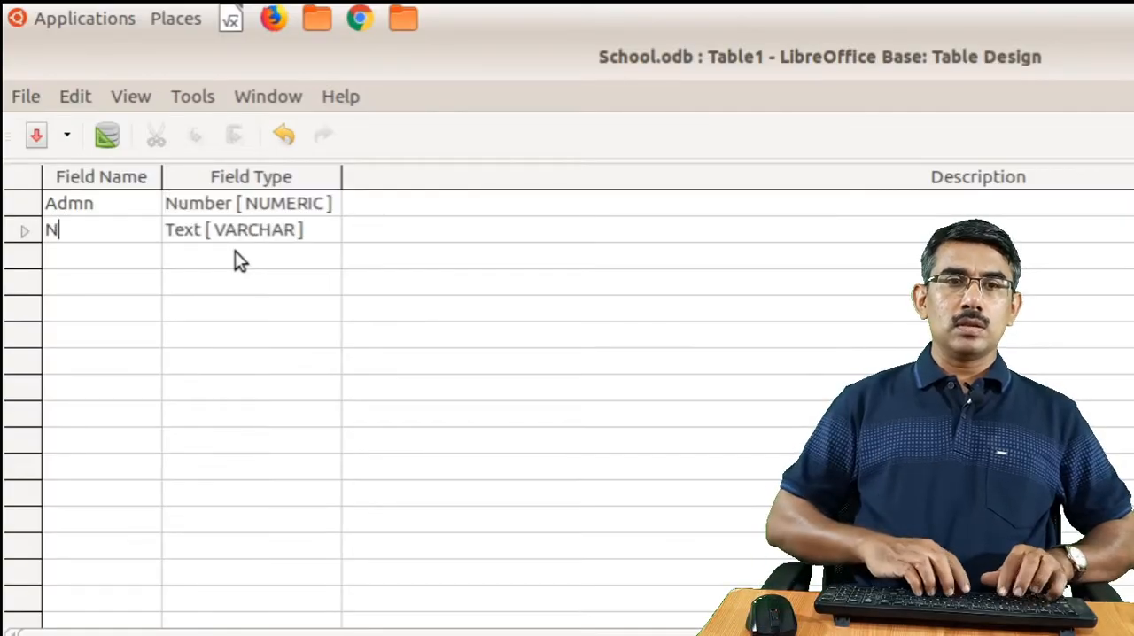
{"action": "type", "text": "ame"}
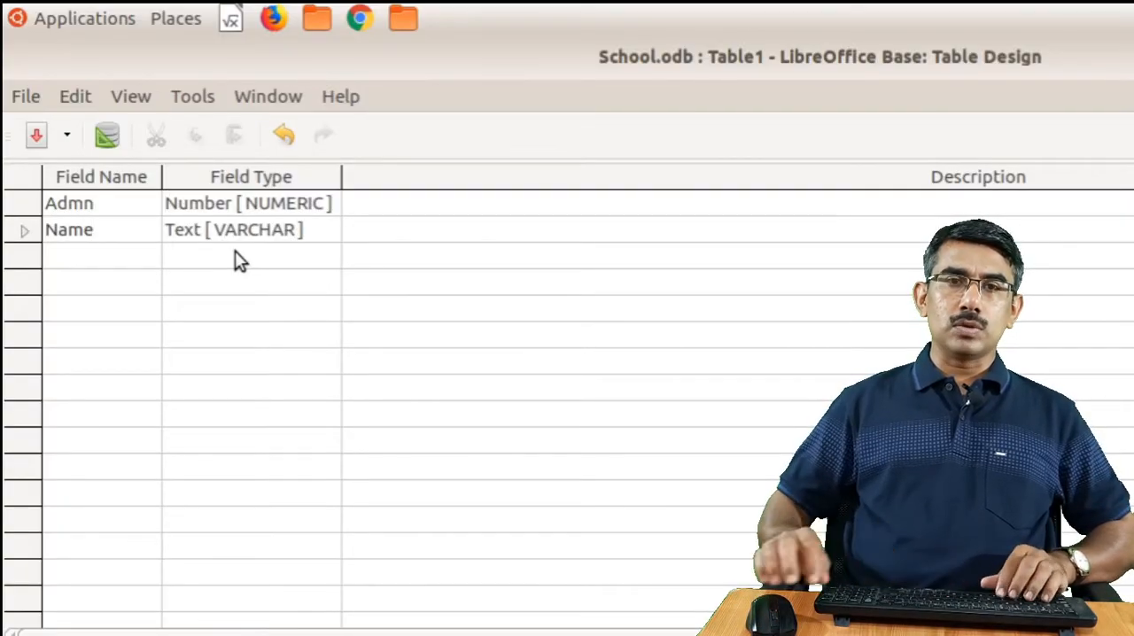
{"action": "key", "text": "Return"}
{"action": "key", "text": "Return"}
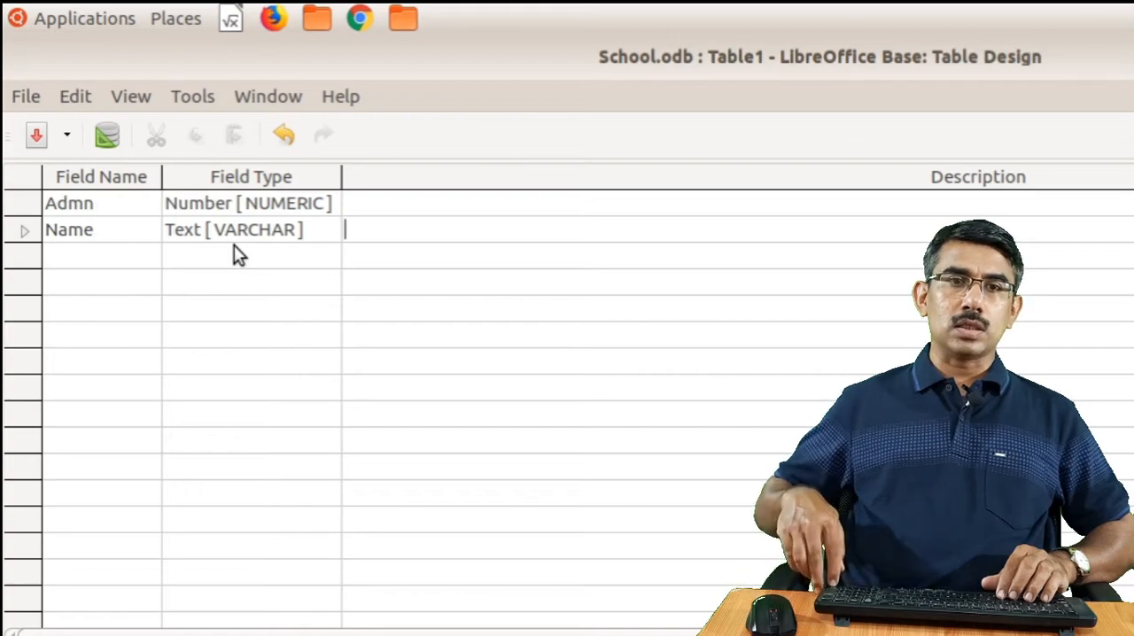
{"action": "key", "text": "Return"}
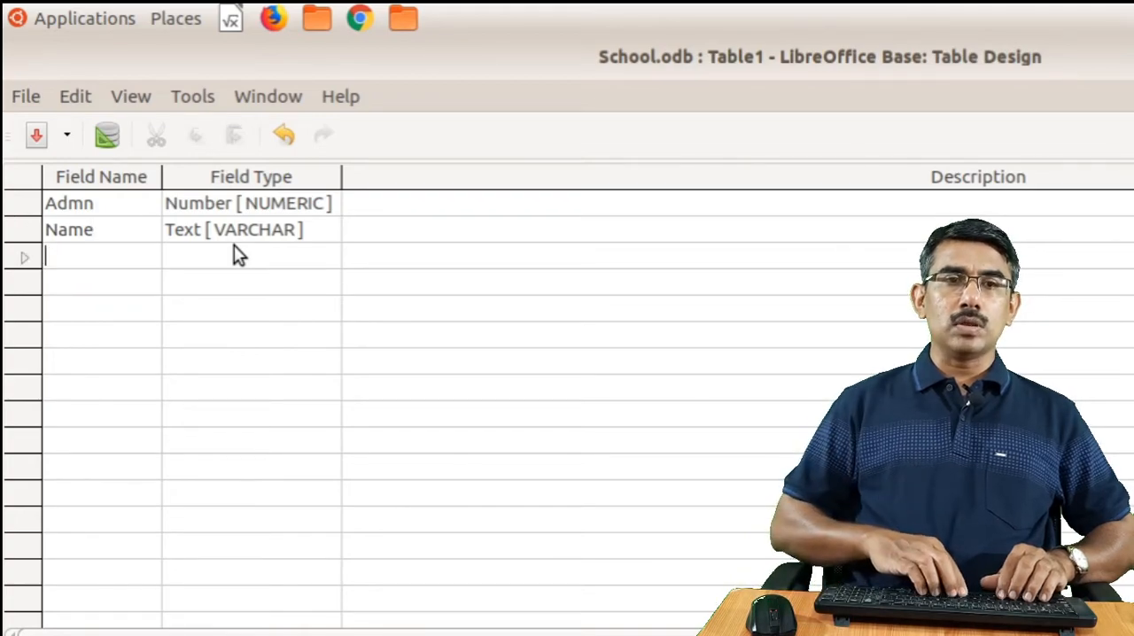
{"action": "type", "text": "DOB"}
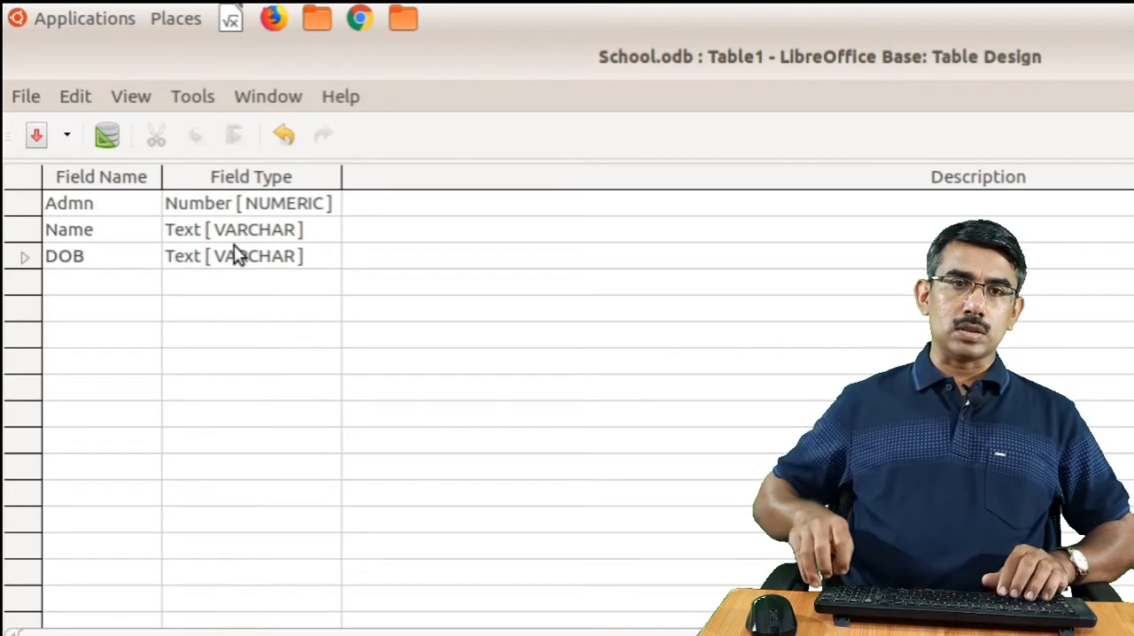
{"action": "key", "text": "Return"}
{"action": "key", "text": "d"}
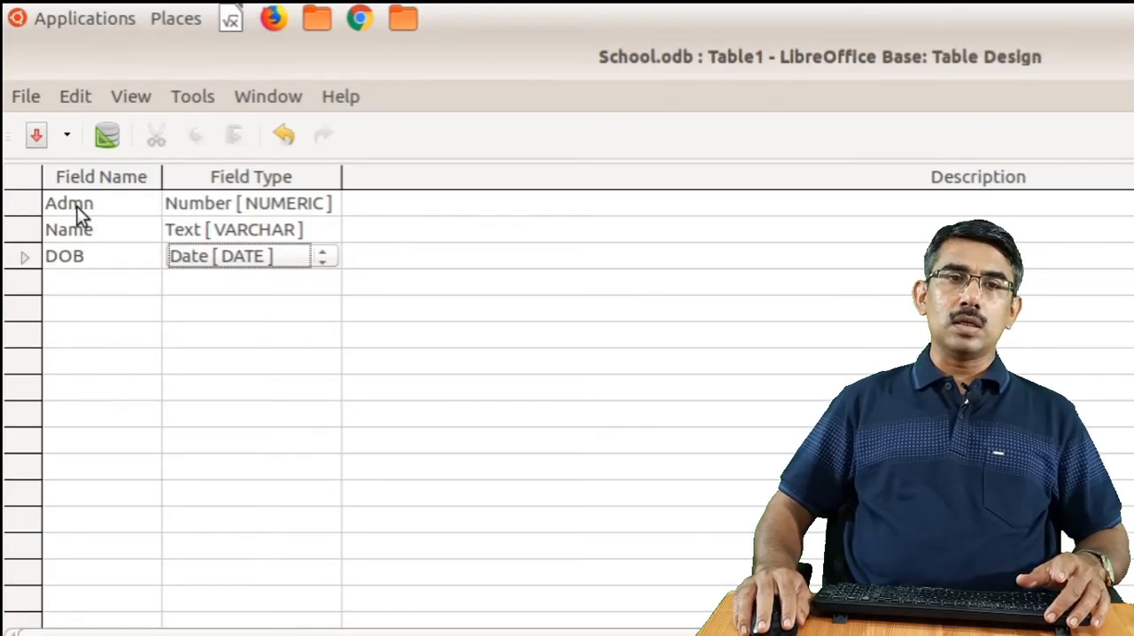
Make Admn the primary key, then save the table as Student and close its design
{"action": "right_click", "coordinate": [23, 213]}
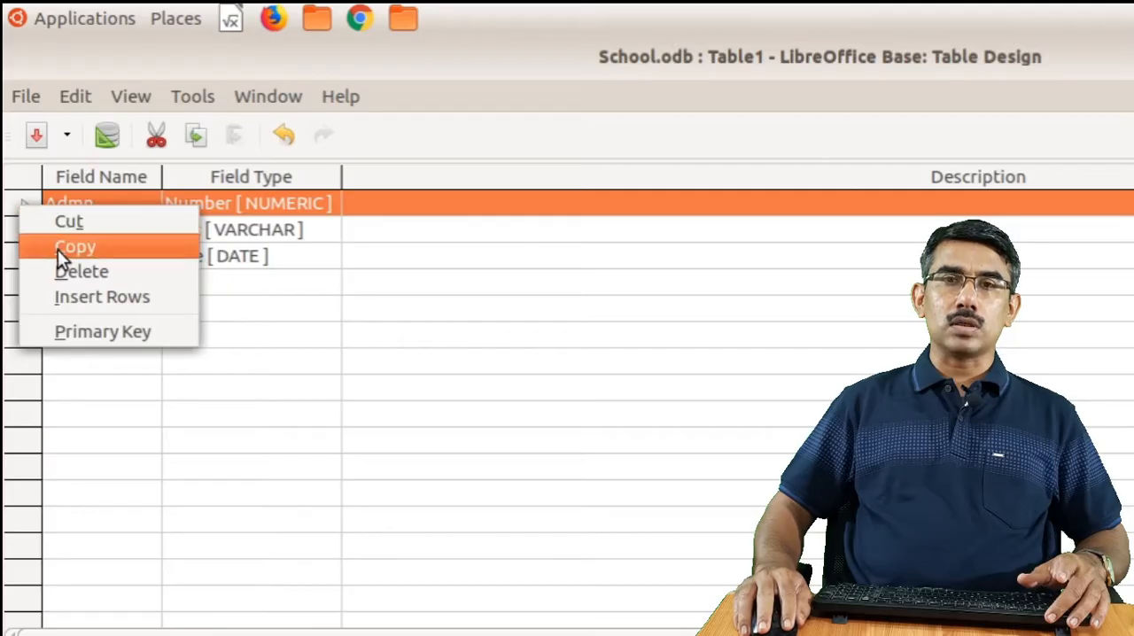
{"action": "left_click", "coordinate": [112, 334]}
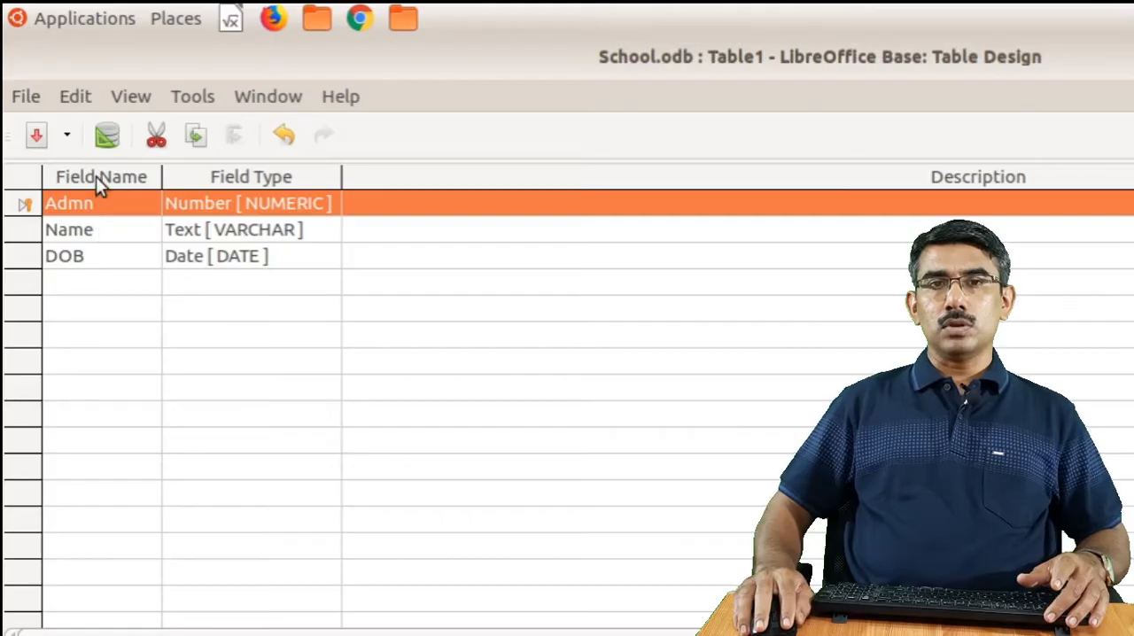
{"action": "left_click", "coordinate": [34, 138]}
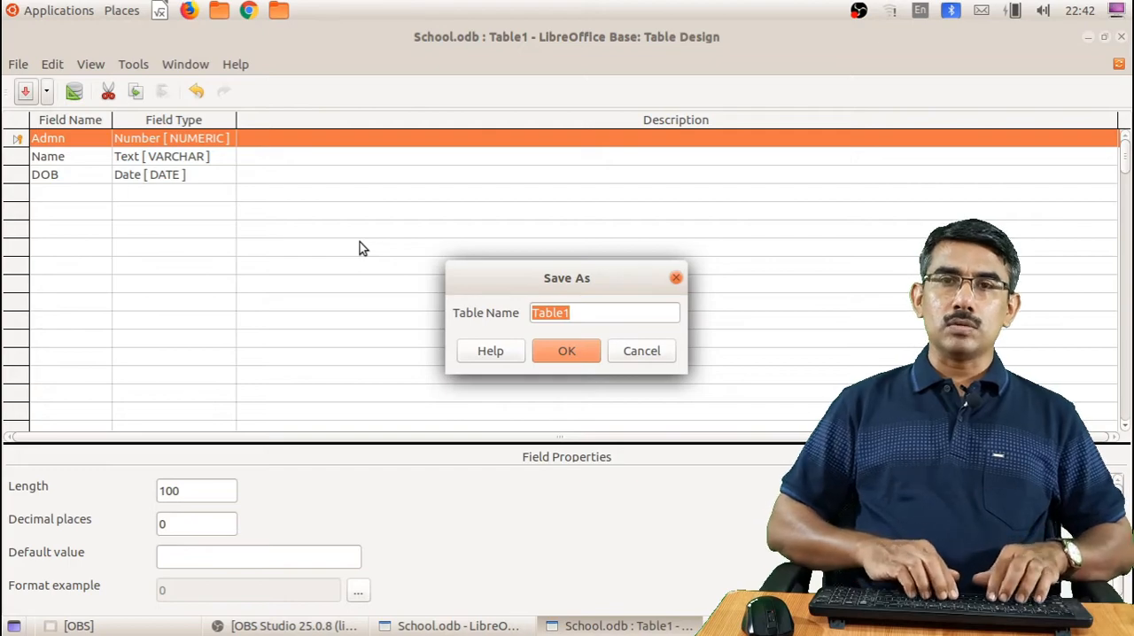
{"action": "type", "text": "Student"}
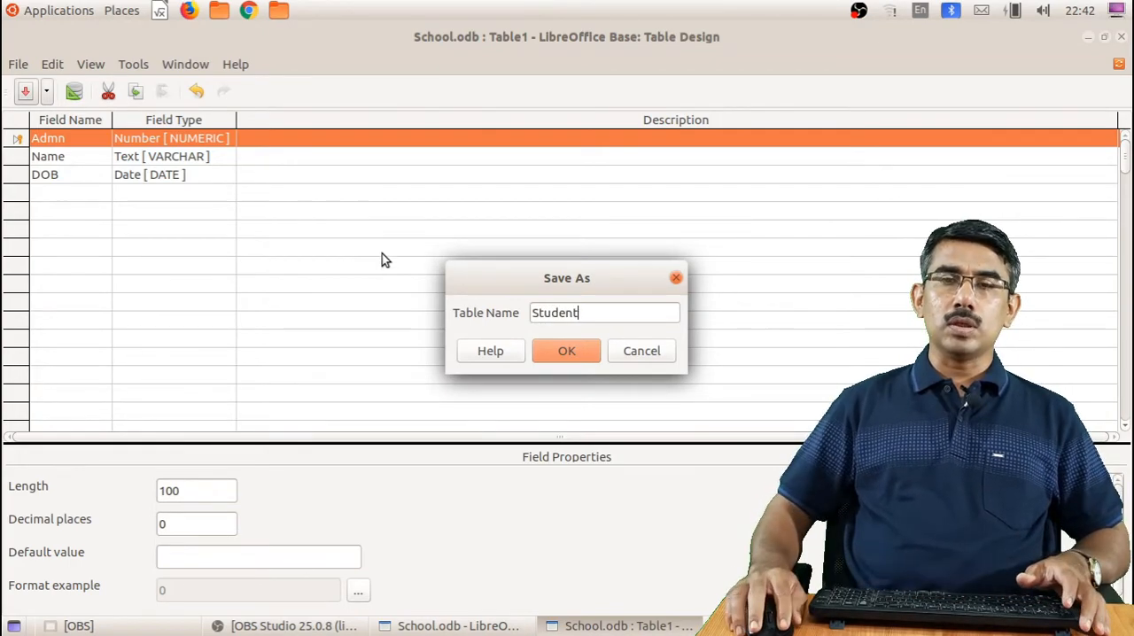
{"action": "left_click", "coordinate": [561, 351]}
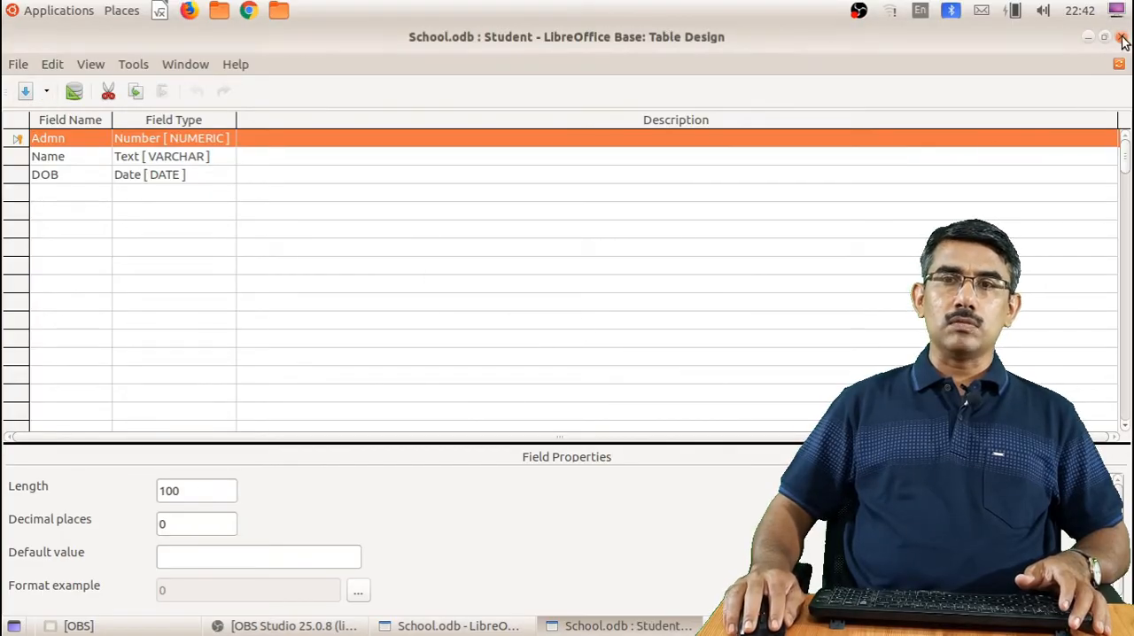
{"action": "left_click", "coordinate": [1119, 64]}
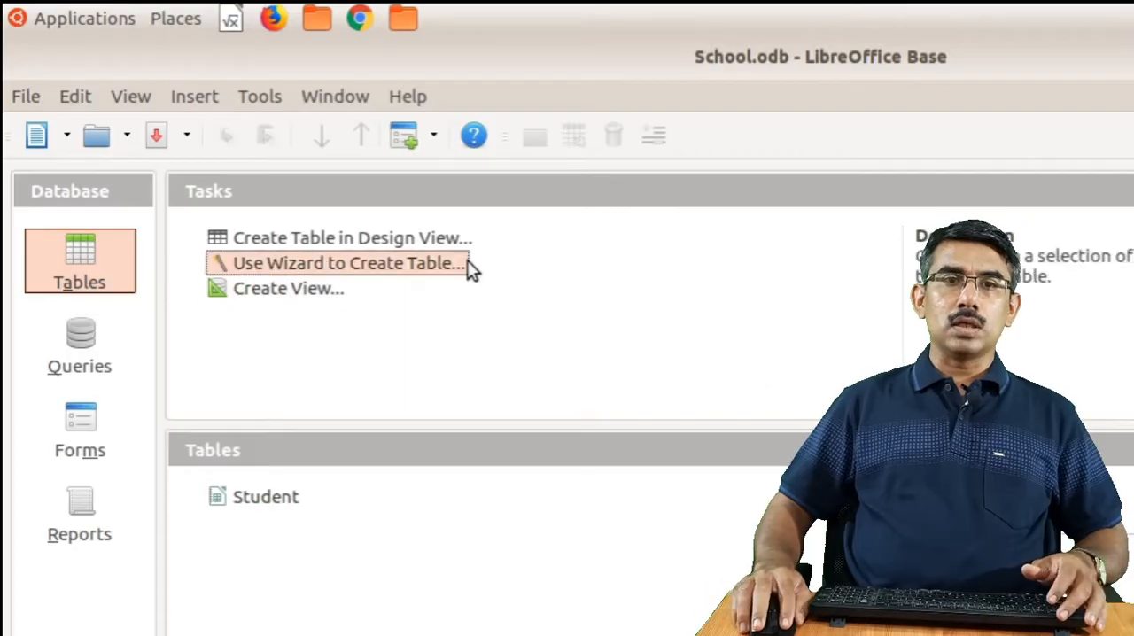
Start a second table in Design View and add an Admn field of type Number [NUMERIC]
{"action": "left_click", "coordinate": [375, 244]}
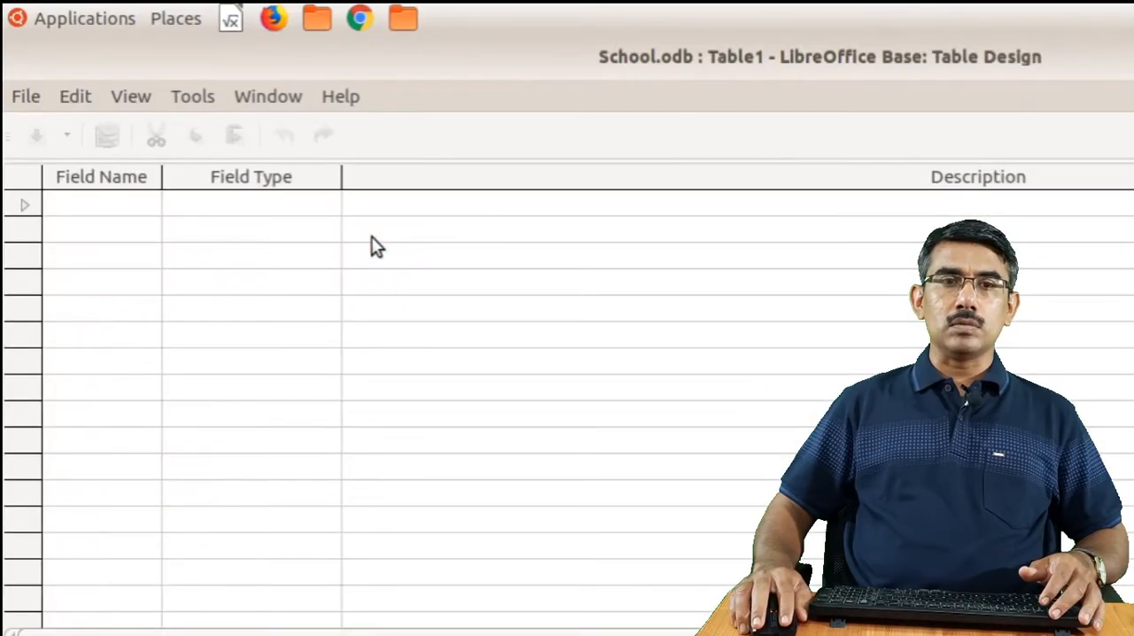
{"action": "left_click", "coordinate": [126, 205]}
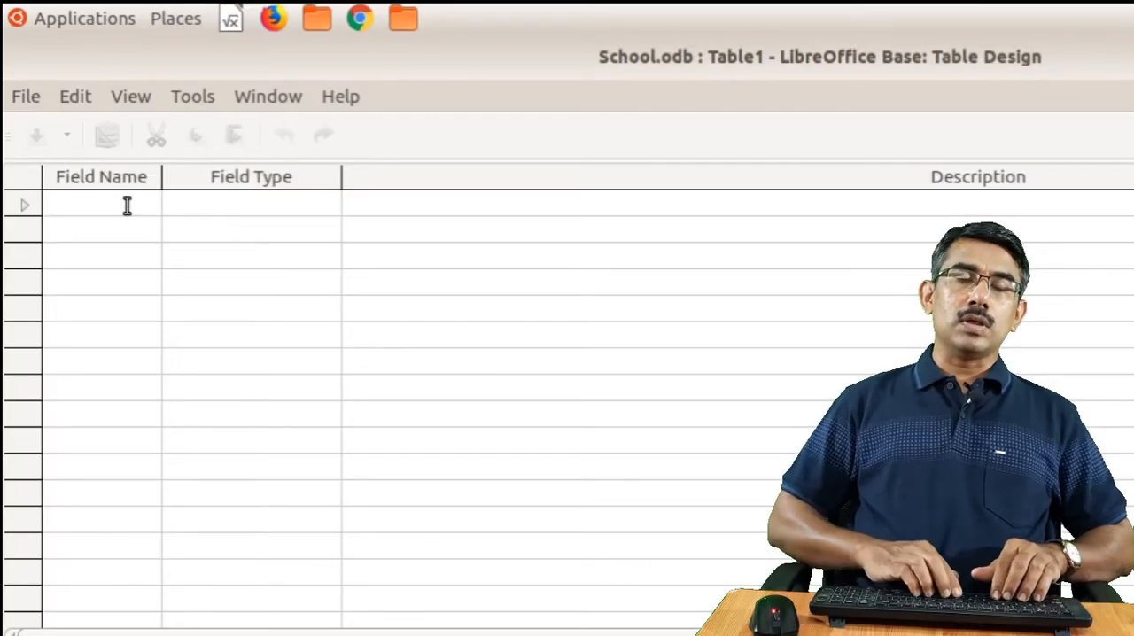
{"action": "type", "text": "Admn"}
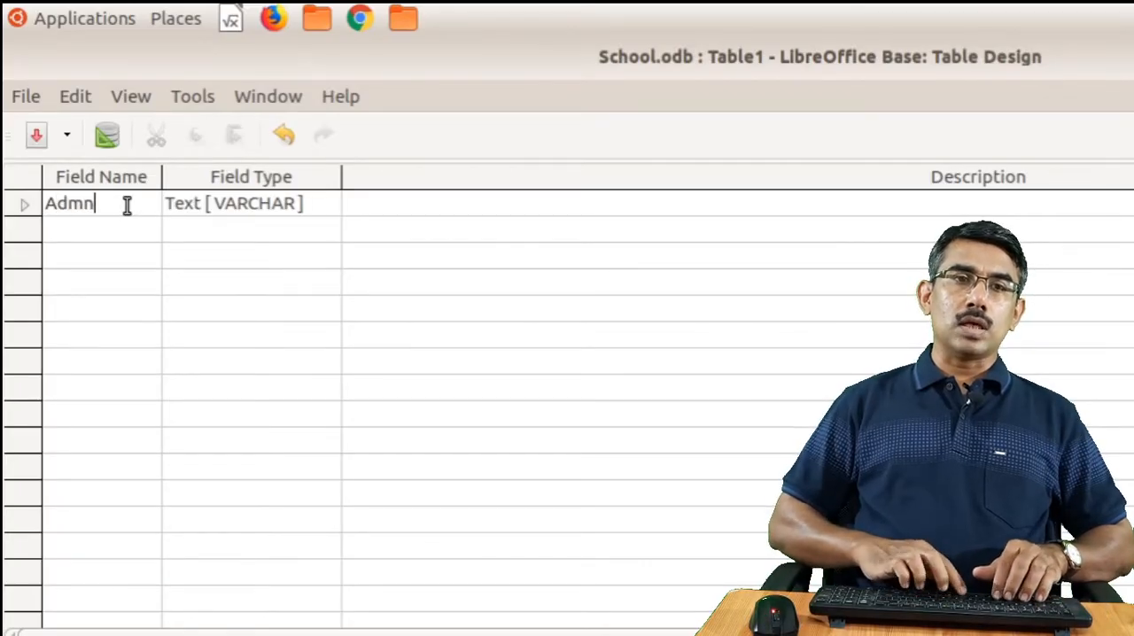
{"action": "key", "text": "Tab"}
{"action": "key", "text": "n"}
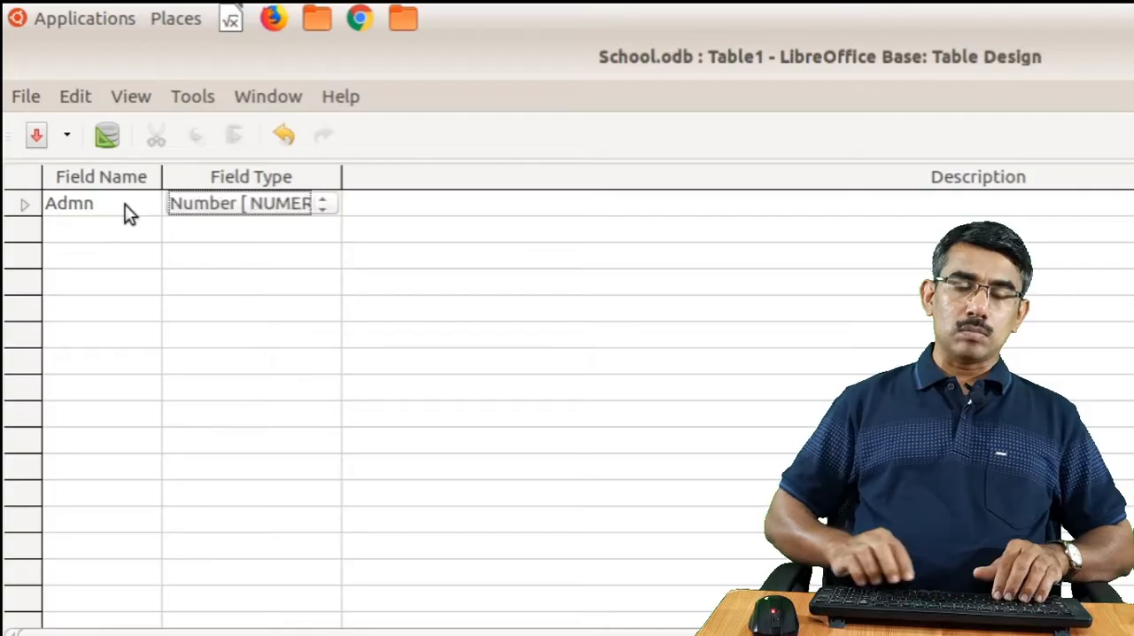
{"action": "key", "text": "Tab"}
{"action": "key", "text": "Tab"}
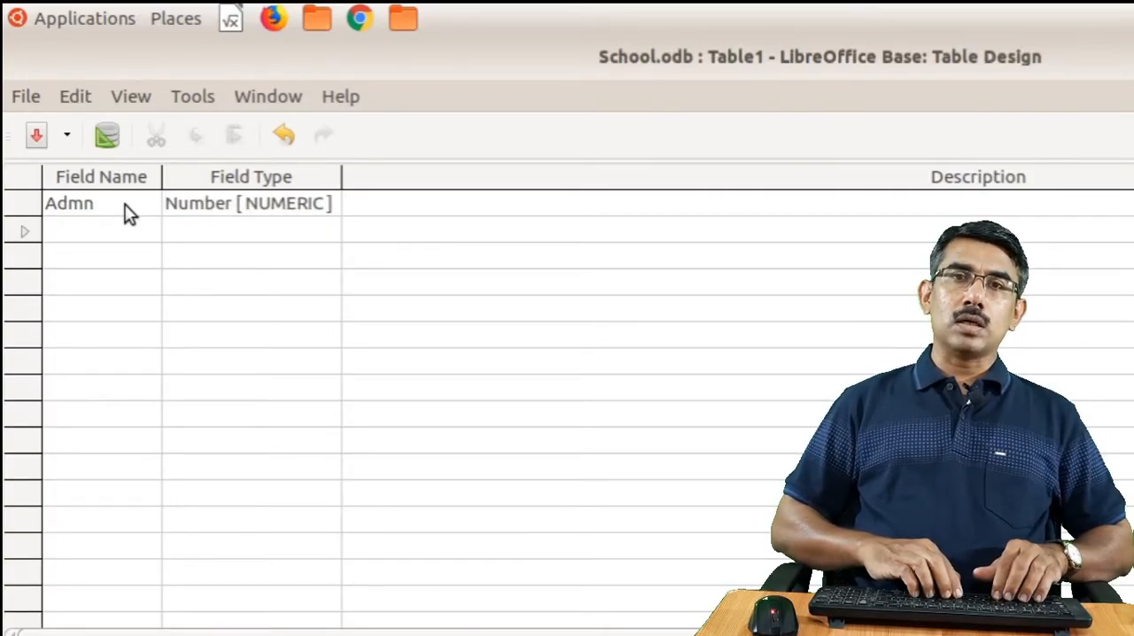
Add the fields BS and AC to the second table, both of type Number [NUMERIC]
{"action": "type", "text": "BS"}
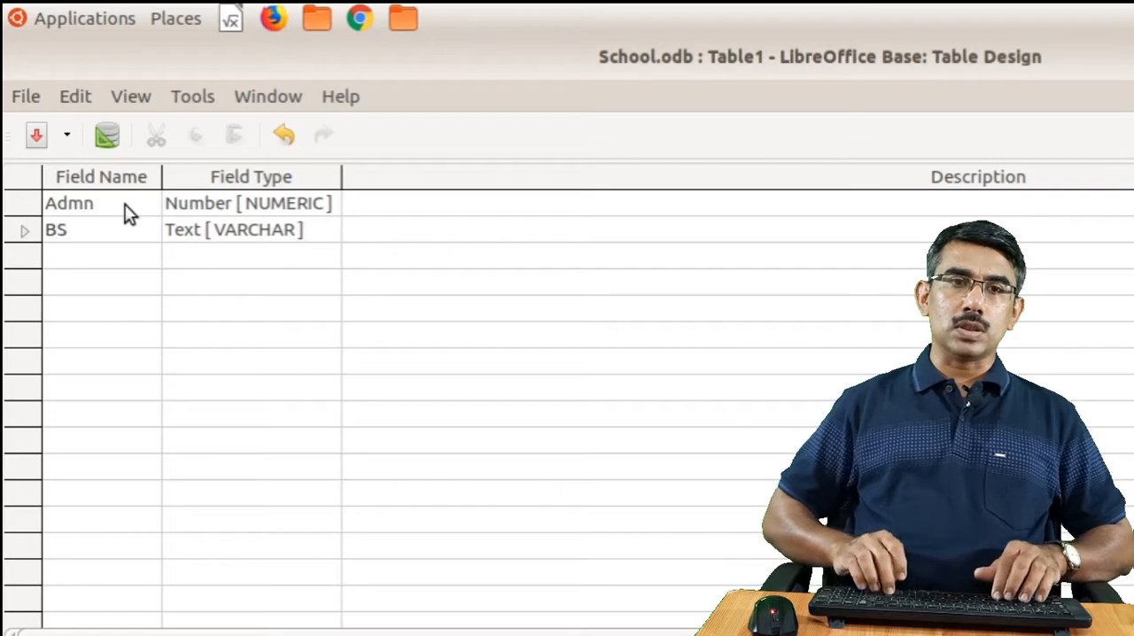
{"action": "key", "text": "Tab"}
{"action": "key", "text": "n"}
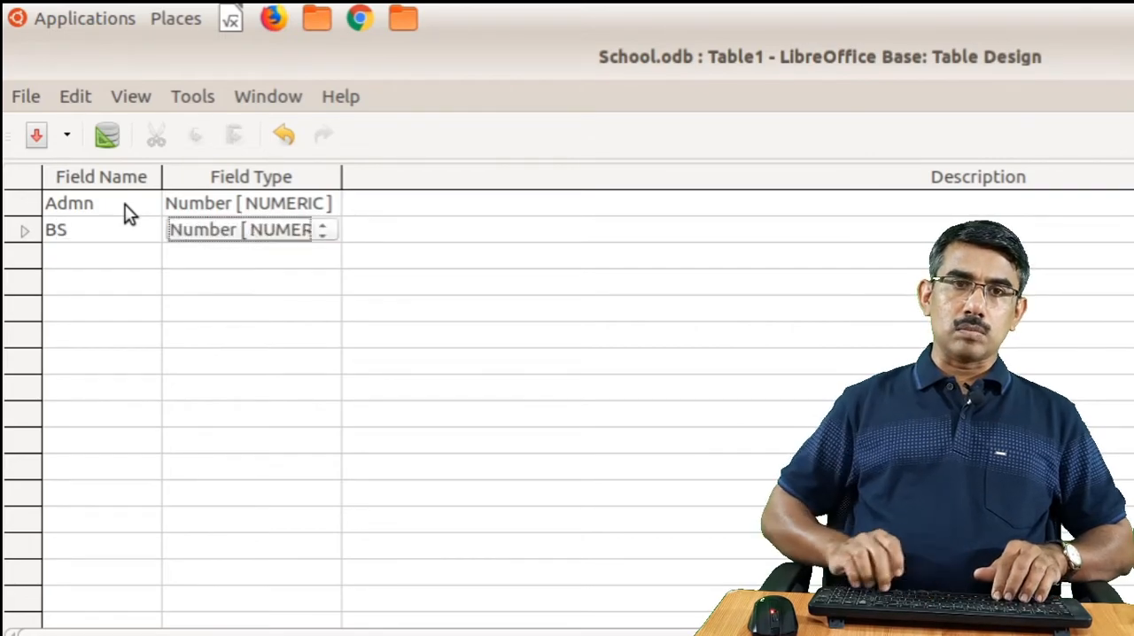
{"action": "key", "text": "Tab"}
{"action": "key", "text": "Tab"}
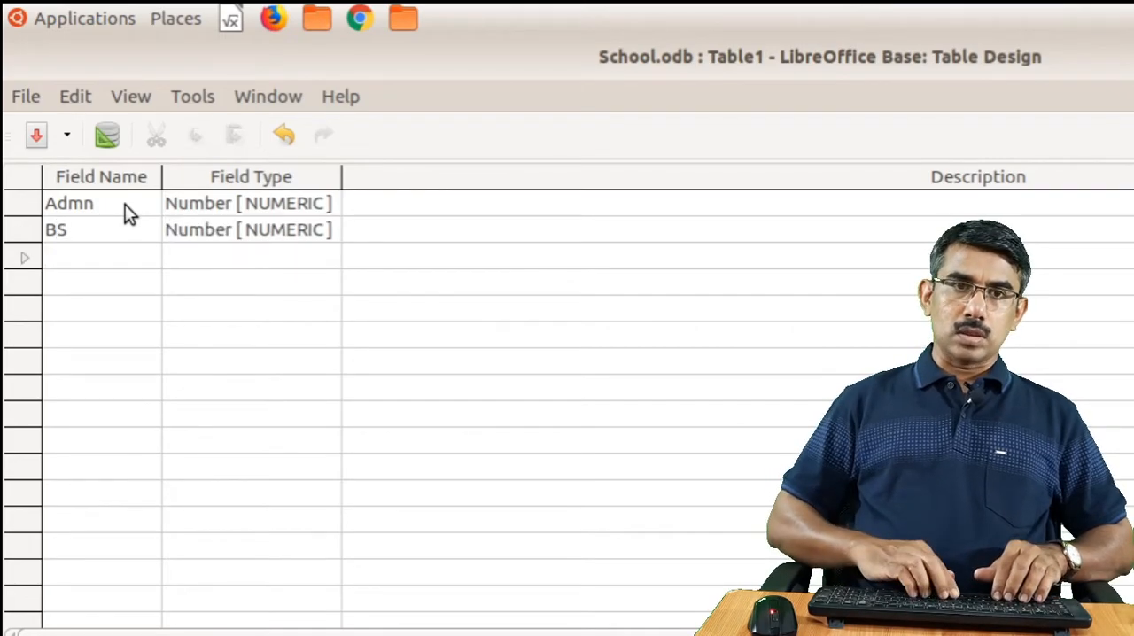
{"action": "type", "text": "AC"}
{"action": "key", "text": "Tab"}
{"action": "key", "text": "n"}
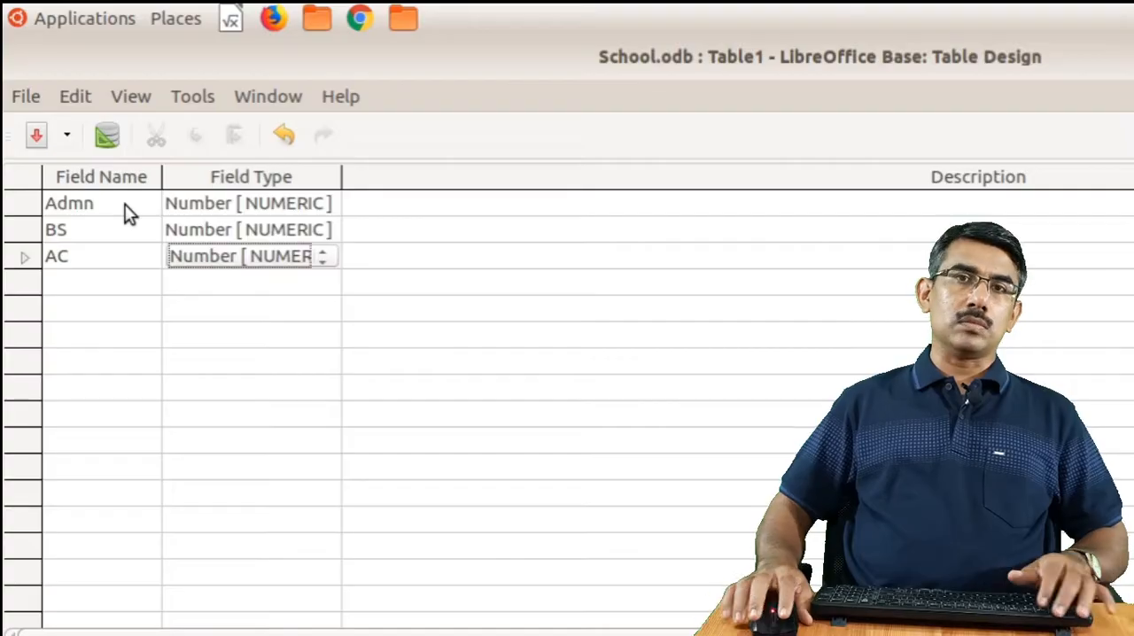
Make Admn the primary key of the second table, then save the table as Mark and close its design
{"action": "right_click", "coordinate": [13, 205]}
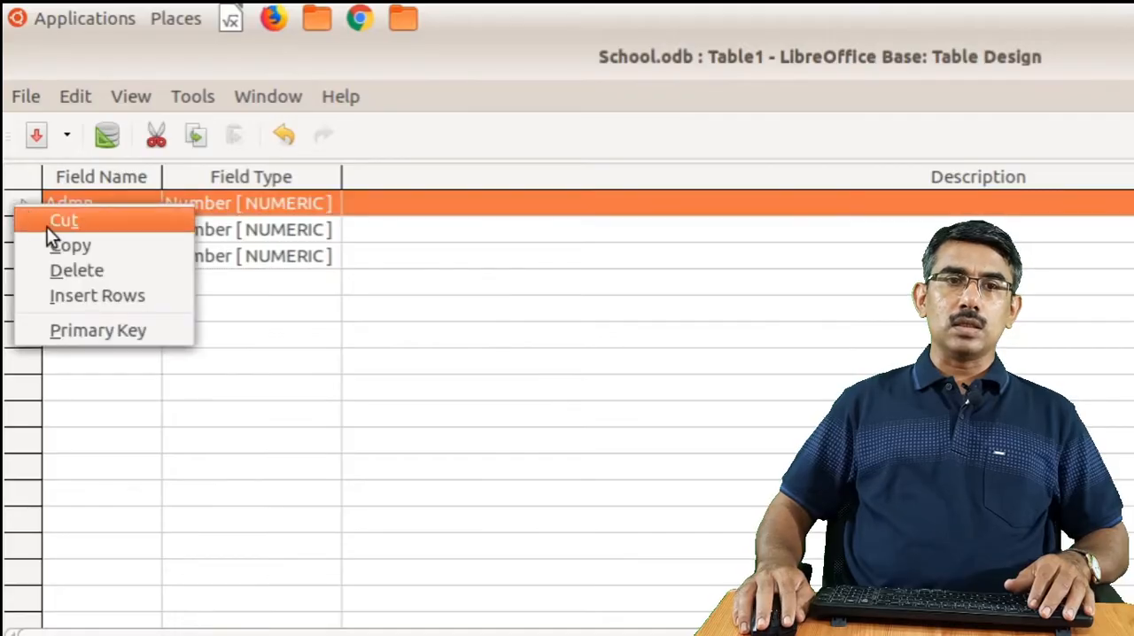
{"action": "left_click", "coordinate": [76, 332]}
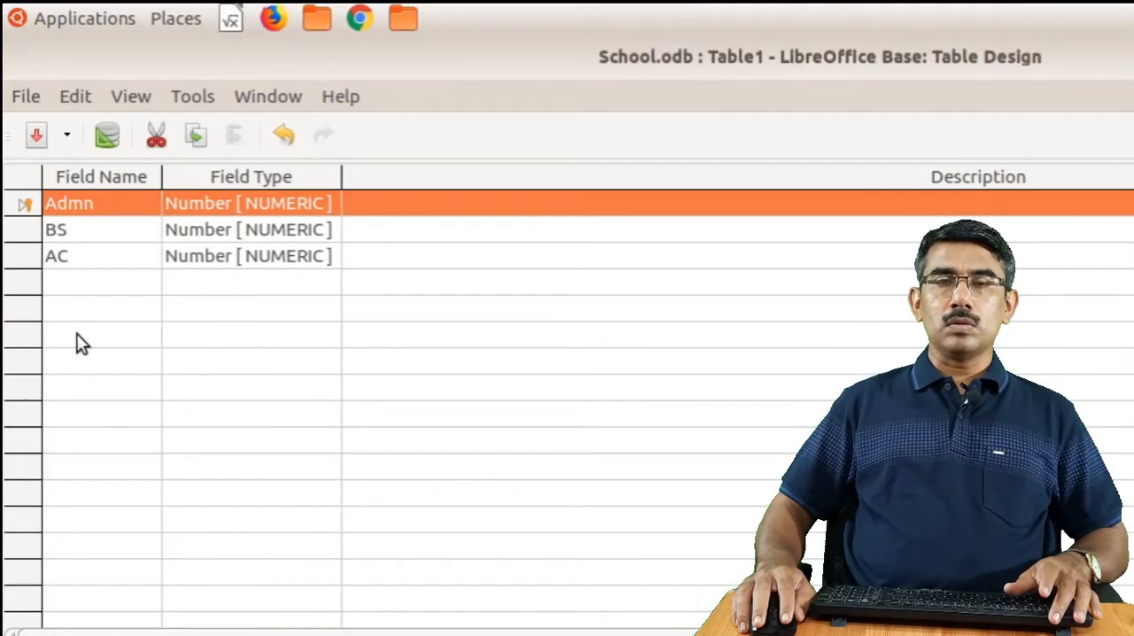
{"action": "left_click", "coordinate": [34, 137]}
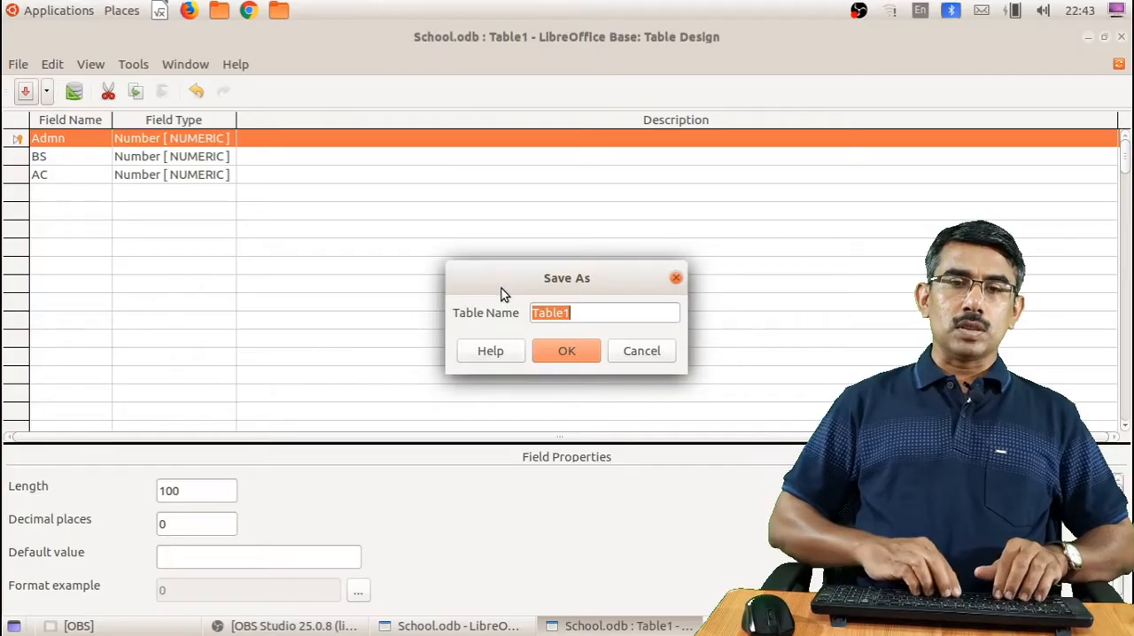
{"action": "type", "text": "Mark"}
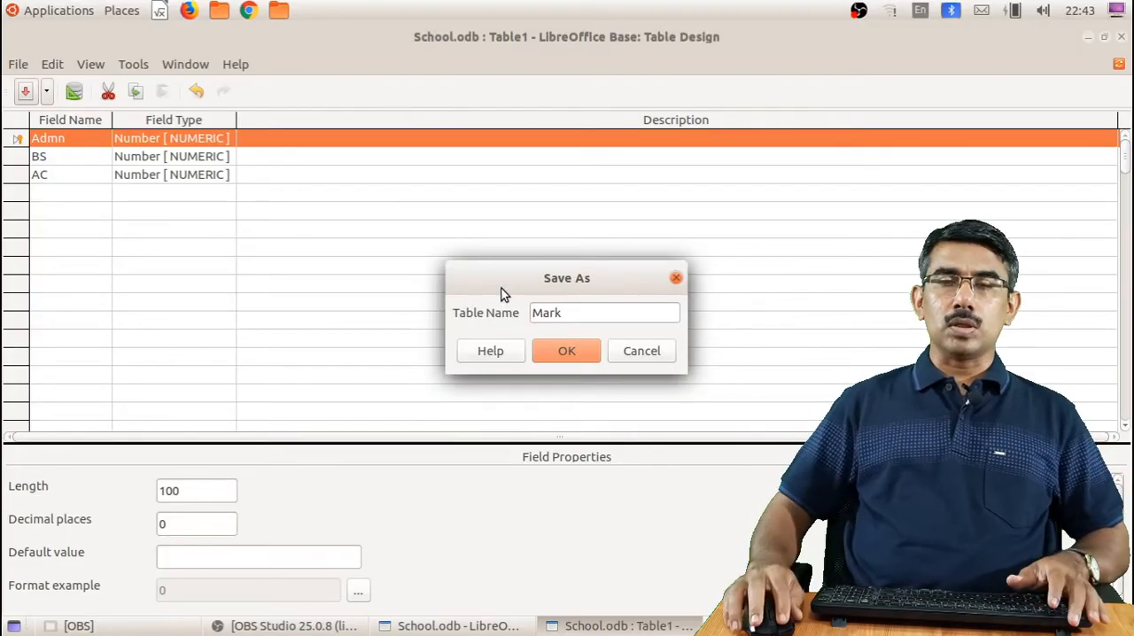
{"action": "left_click", "coordinate": [567, 352]}
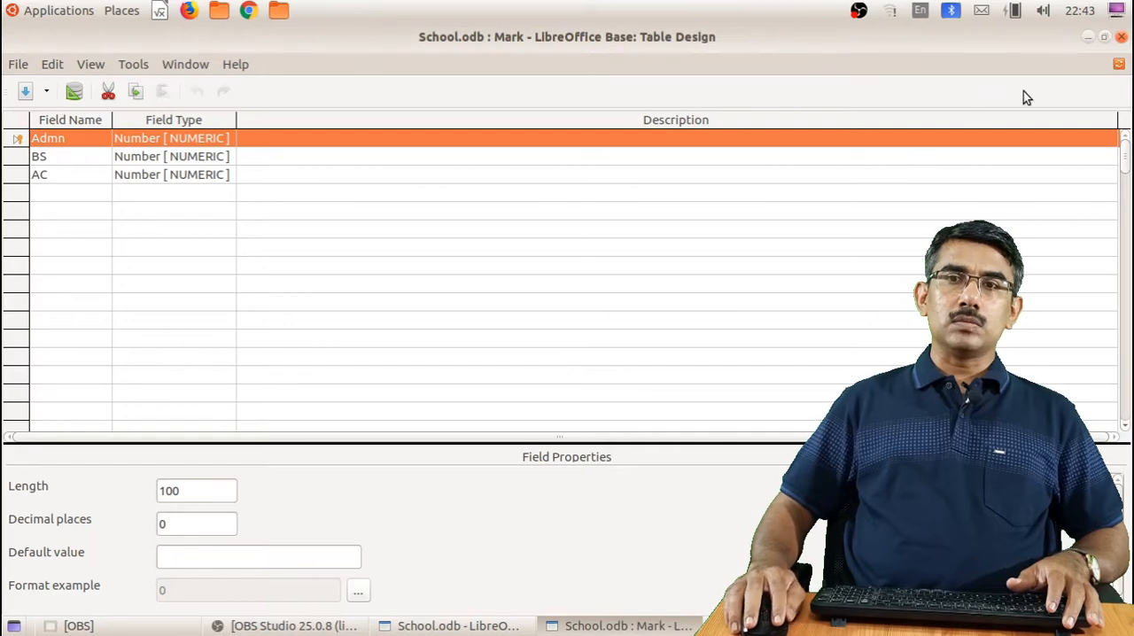
{"action": "left_click", "coordinate": [1121, 36]}
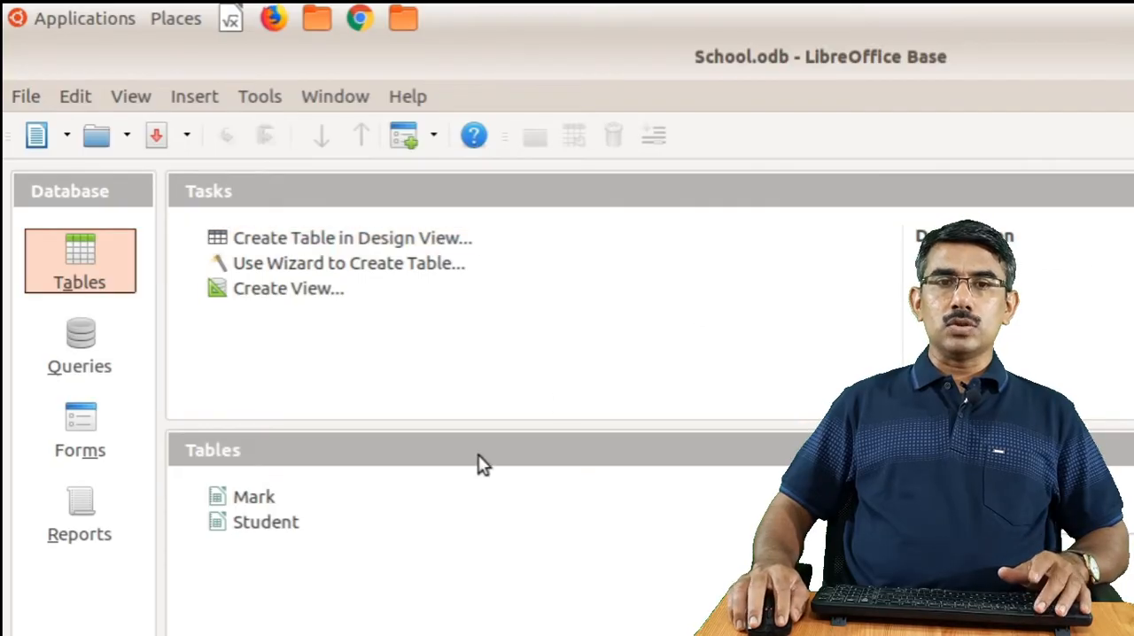
Open the Student and Mark tables in turn to check their columns, closing each one again
{"action": "double_click", "coordinate": [266, 522]}
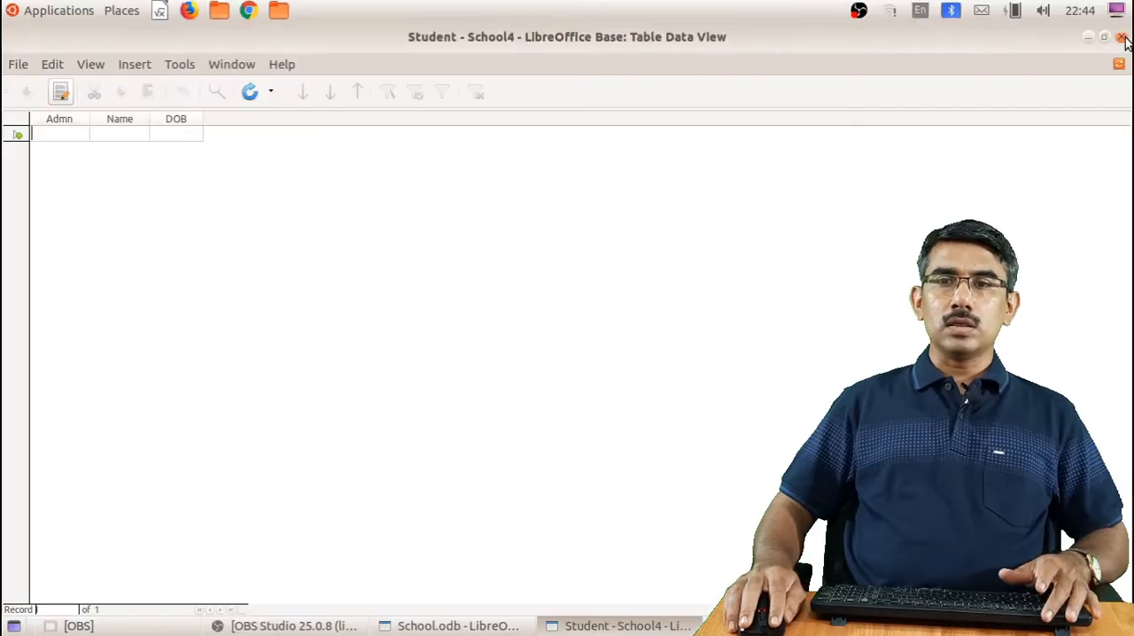
{"action": "left_click", "coordinate": [1122, 37]}
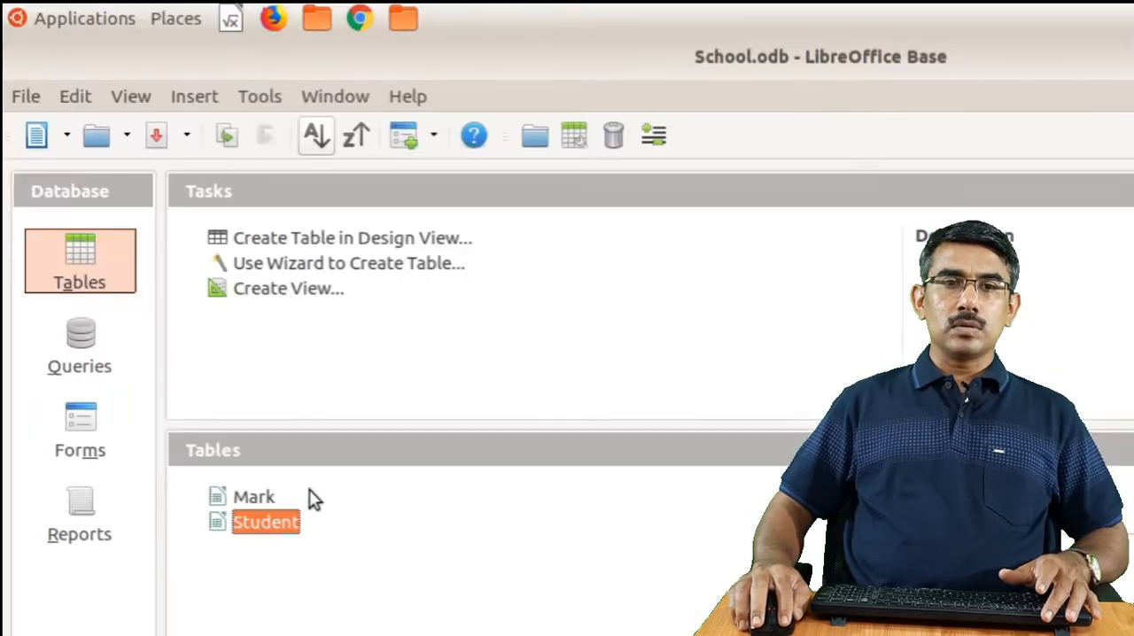
{"action": "double_click", "coordinate": [255, 497]}
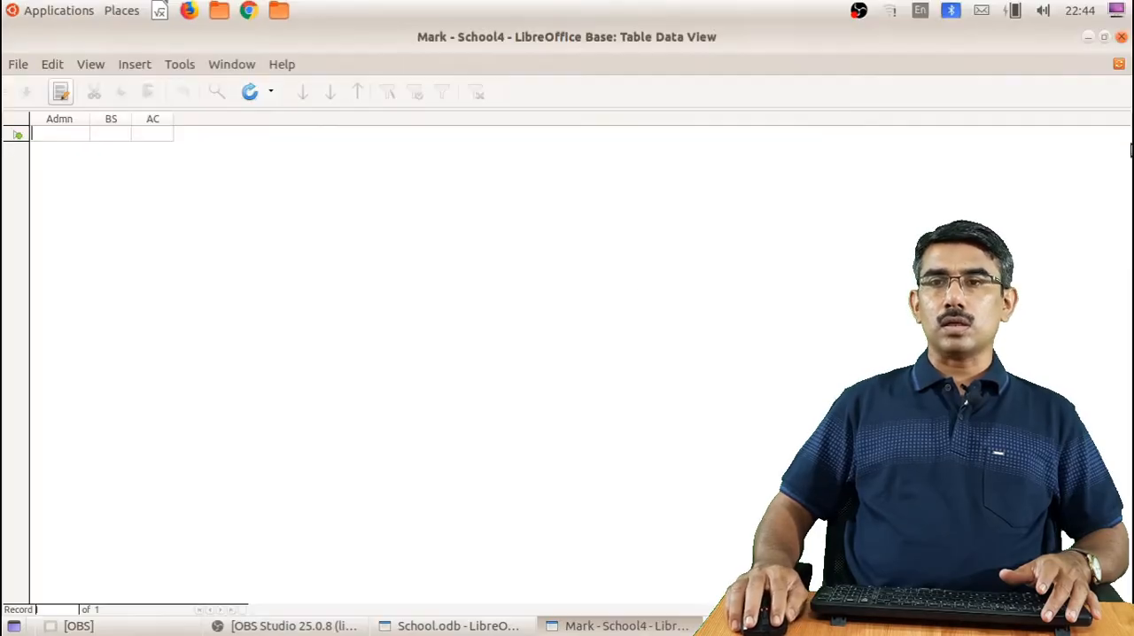
{"action": "left_click", "coordinate": [1122, 38]}
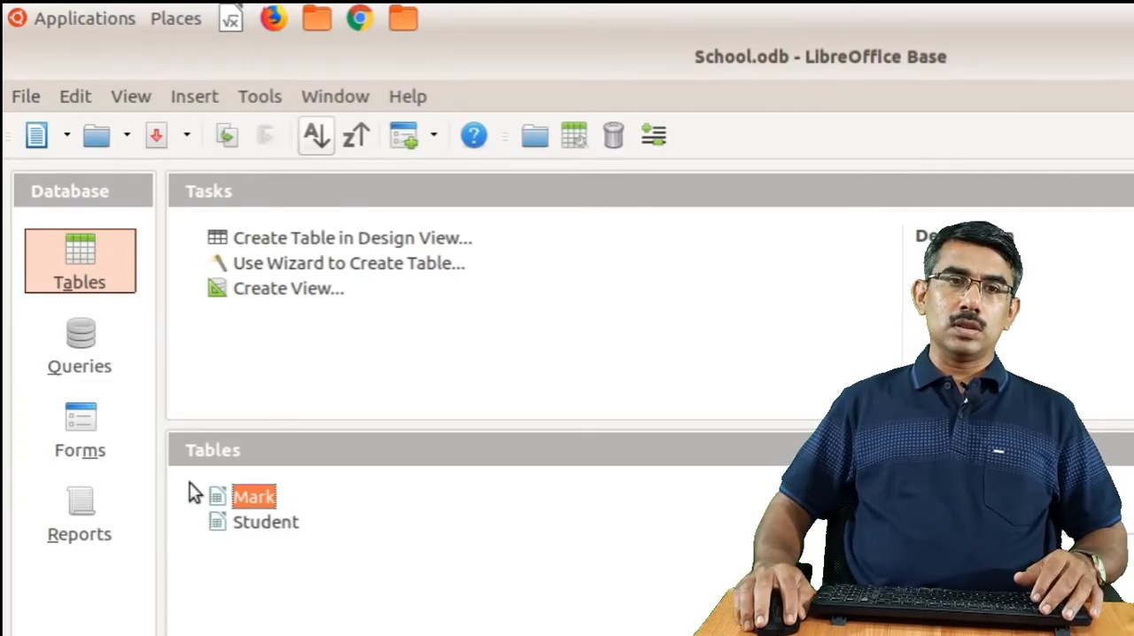
Start a form with the Form Wizard and include the Admn, Name and DOB fields of the Student table
{"action": "left_click", "coordinate": [75, 430]}
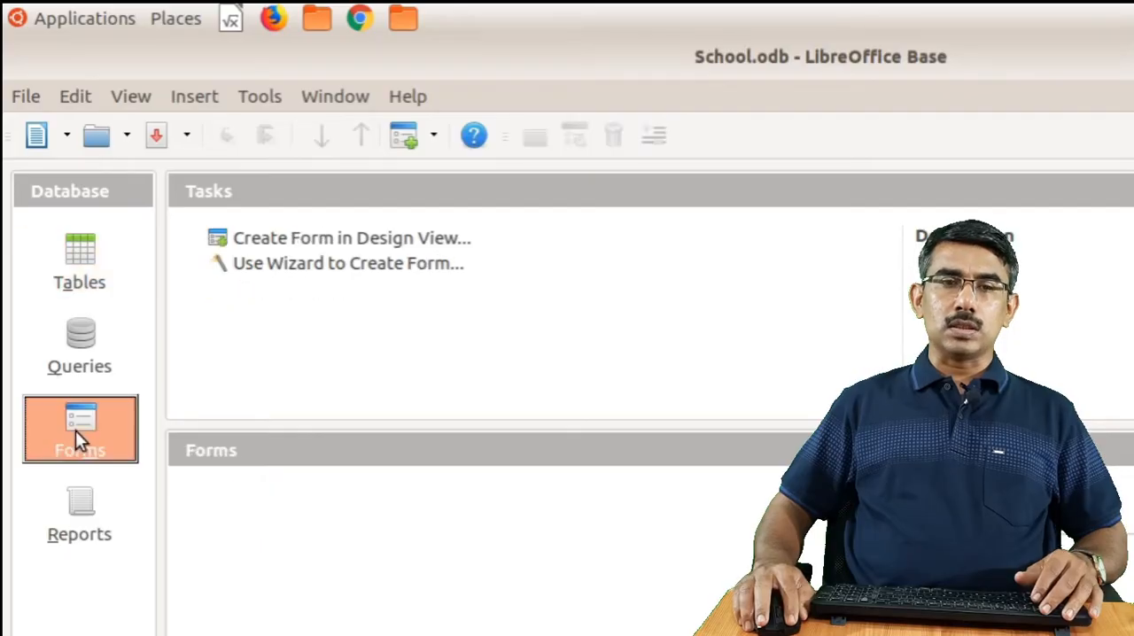
{"action": "left_click", "coordinate": [348, 266]}
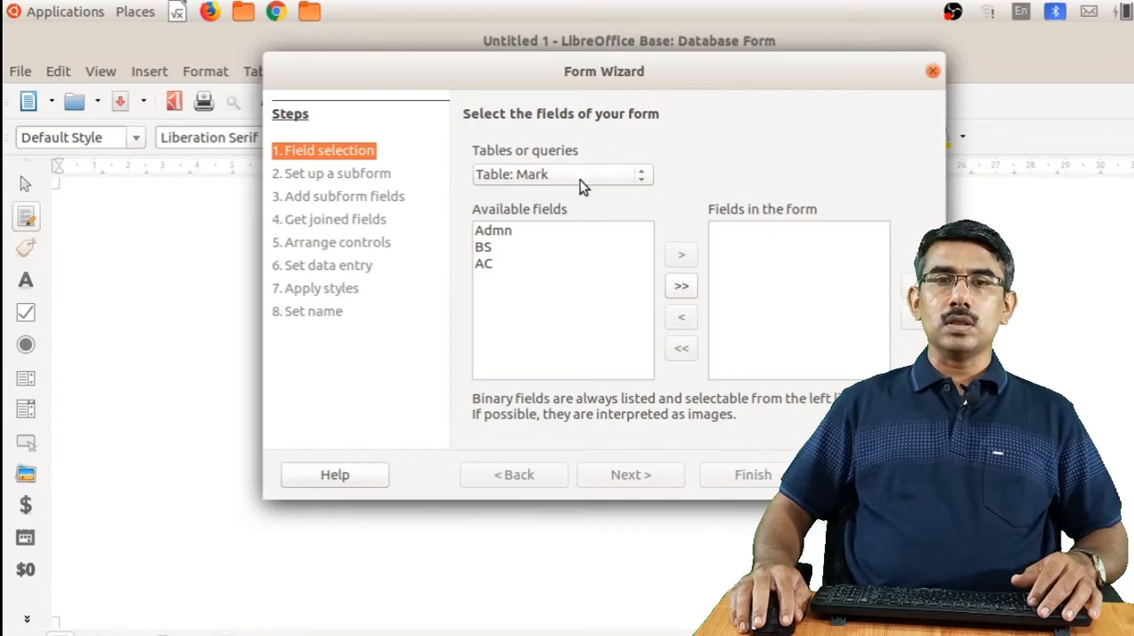
{"action": "left_click", "coordinate": [545, 175]}
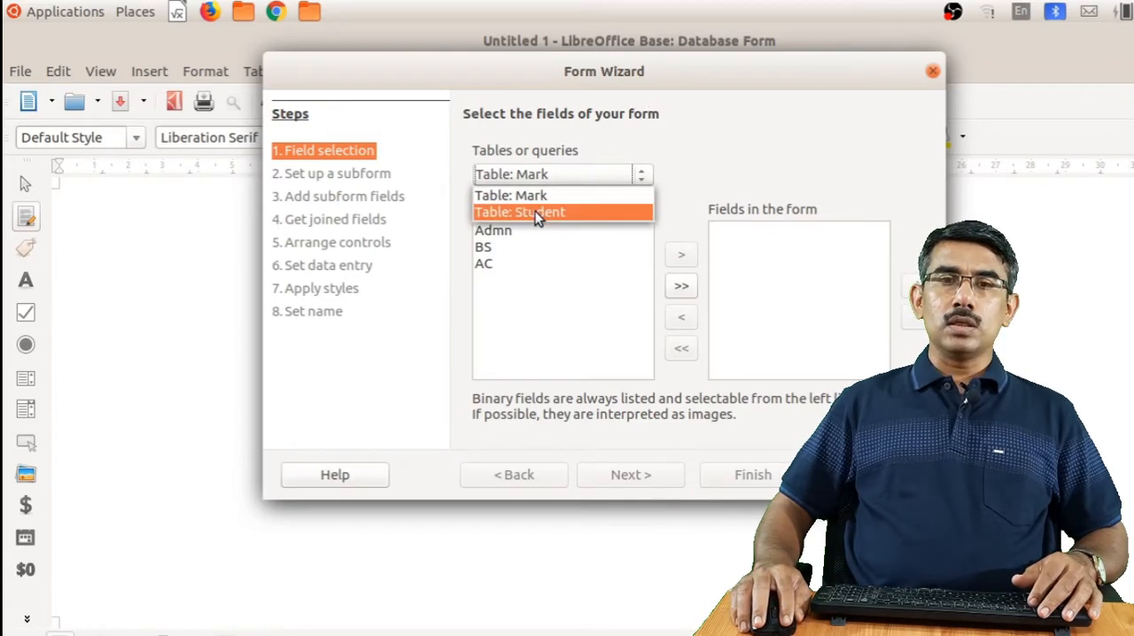
{"action": "left_click", "coordinate": [543, 214]}
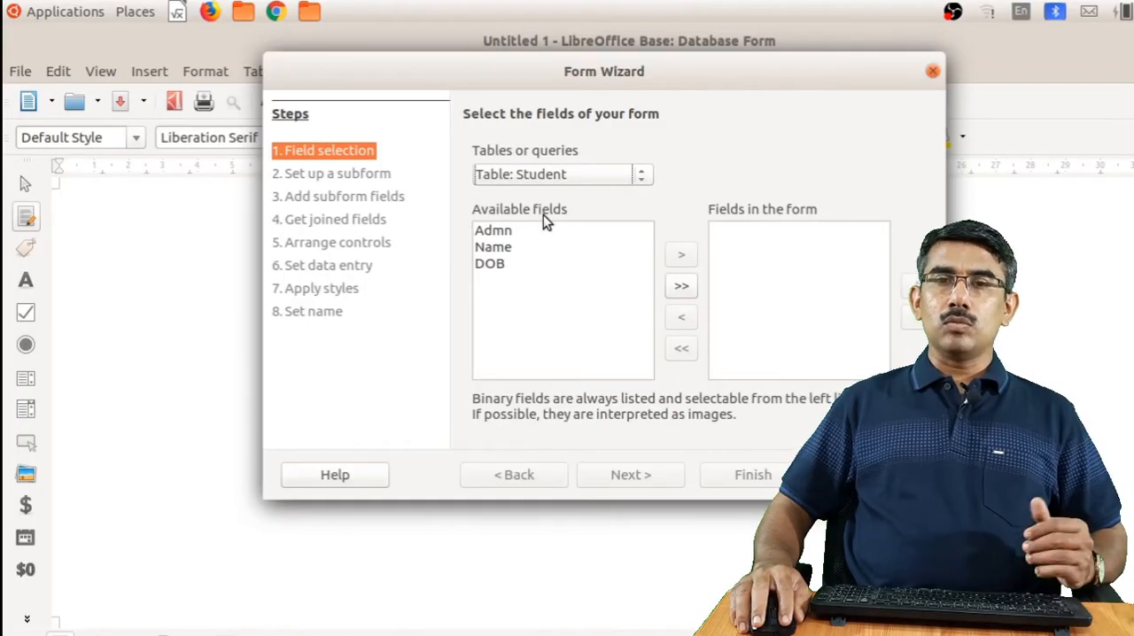
{"action": "left_click", "coordinate": [517, 233]}
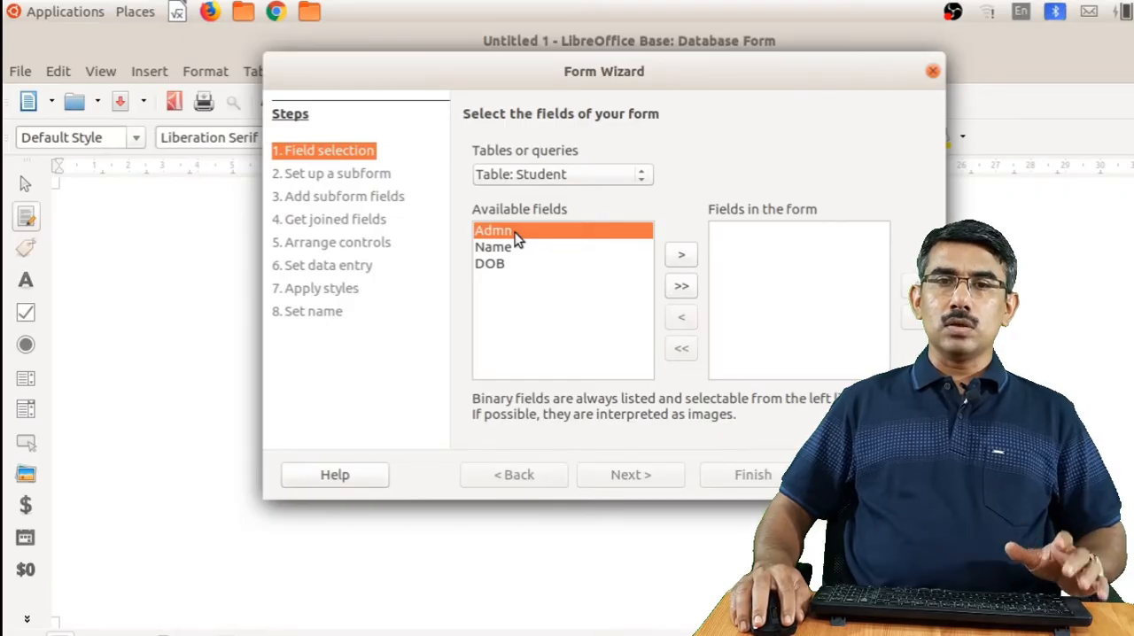
{"action": "left_click", "coordinate": [681, 256]}
{"action": "left_click", "coordinate": [681, 256]}
{"action": "left_click", "coordinate": [682, 256]}
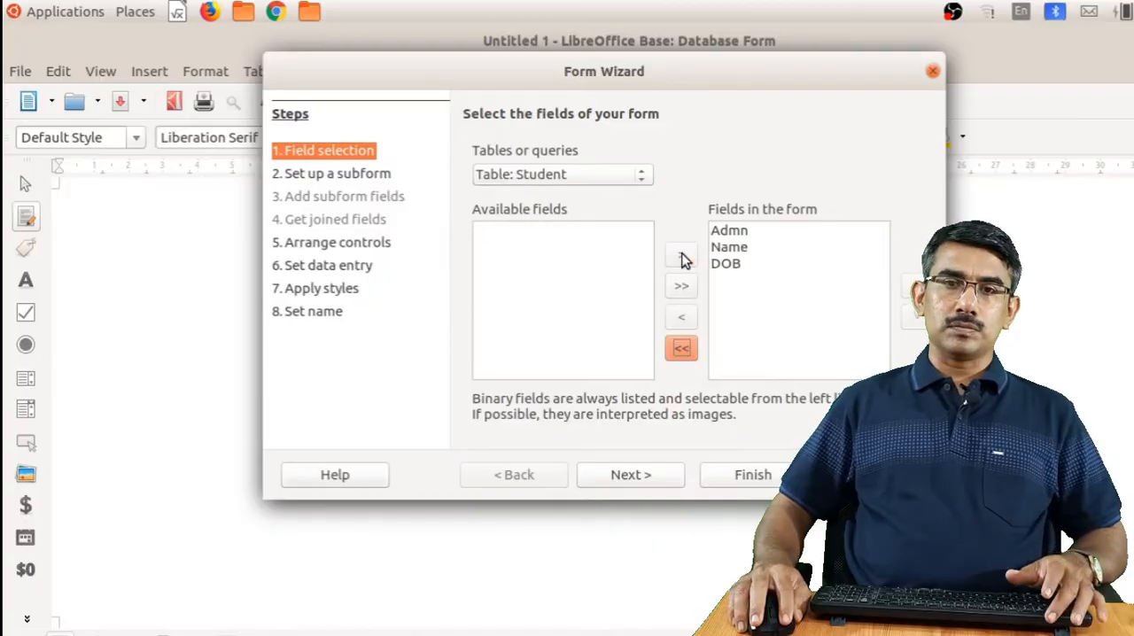
Finish the Student form without a subform, arranged as Columnar - Labels Left with the default data entry, style and name, and close it
{"action": "left_click", "coordinate": [646, 476]}
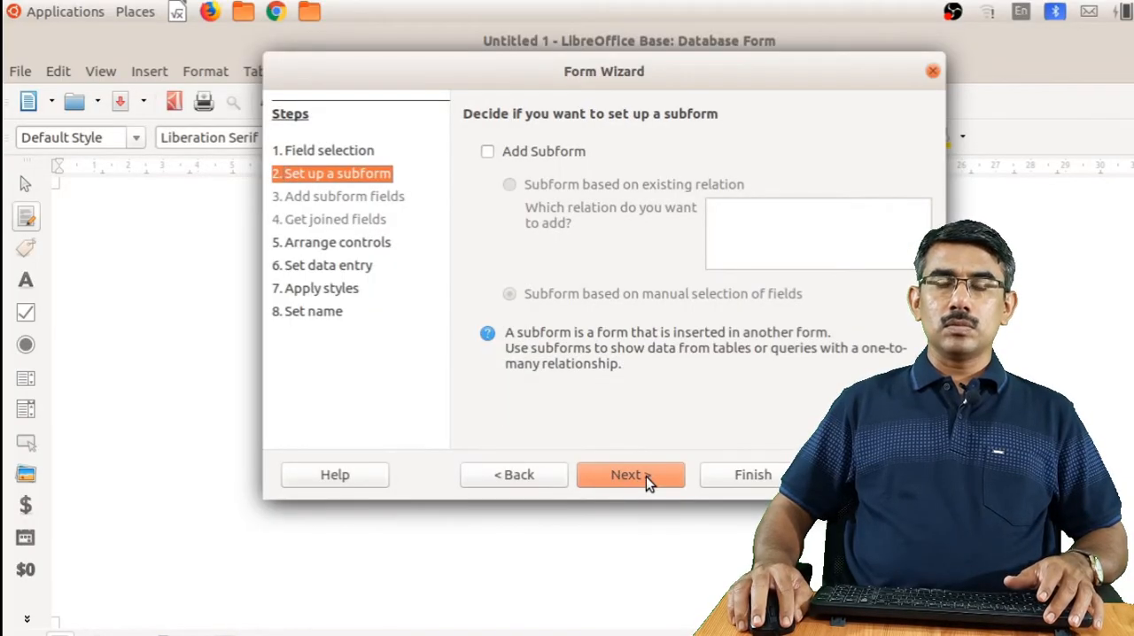
{"action": "left_click", "coordinate": [646, 476]}
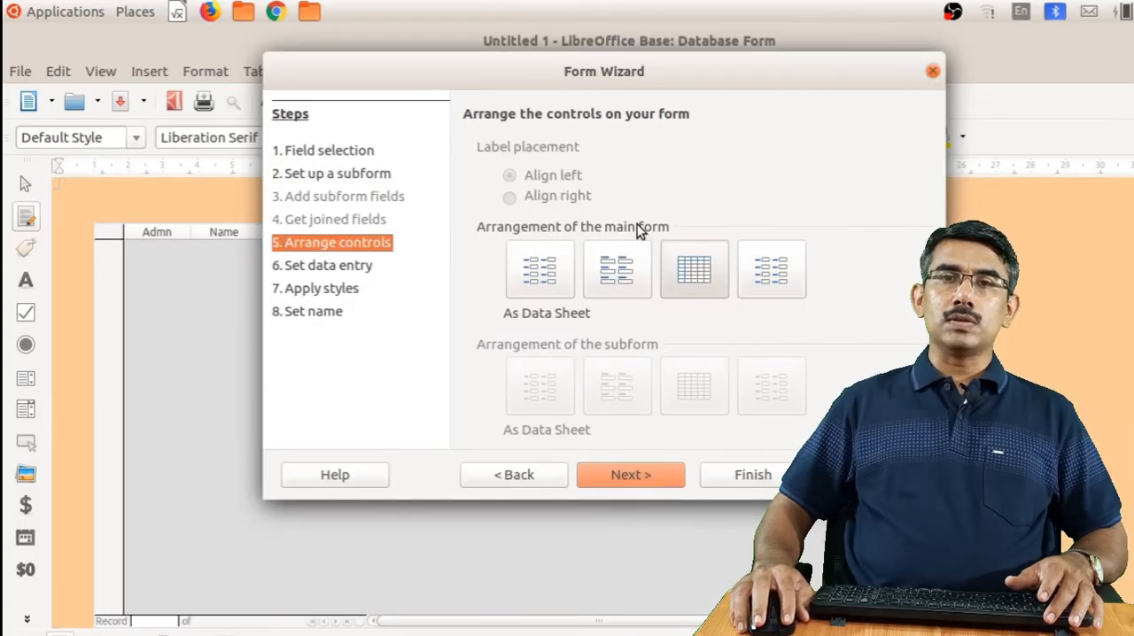
{"action": "left_click", "coordinate": [542, 267]}
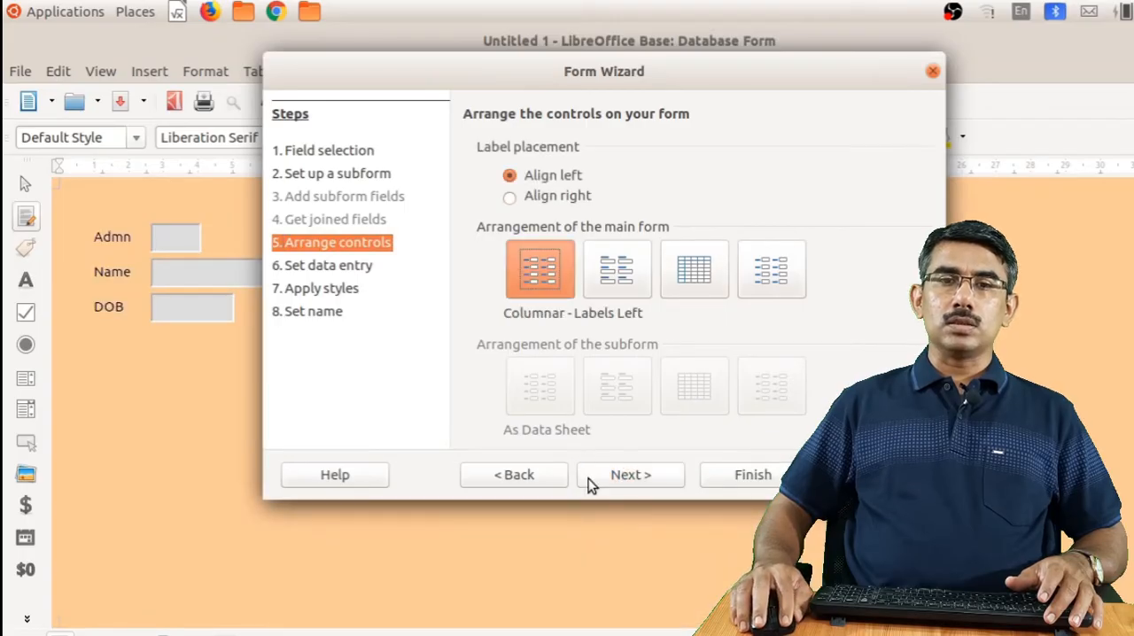
{"action": "left_click", "coordinate": [625, 475]}
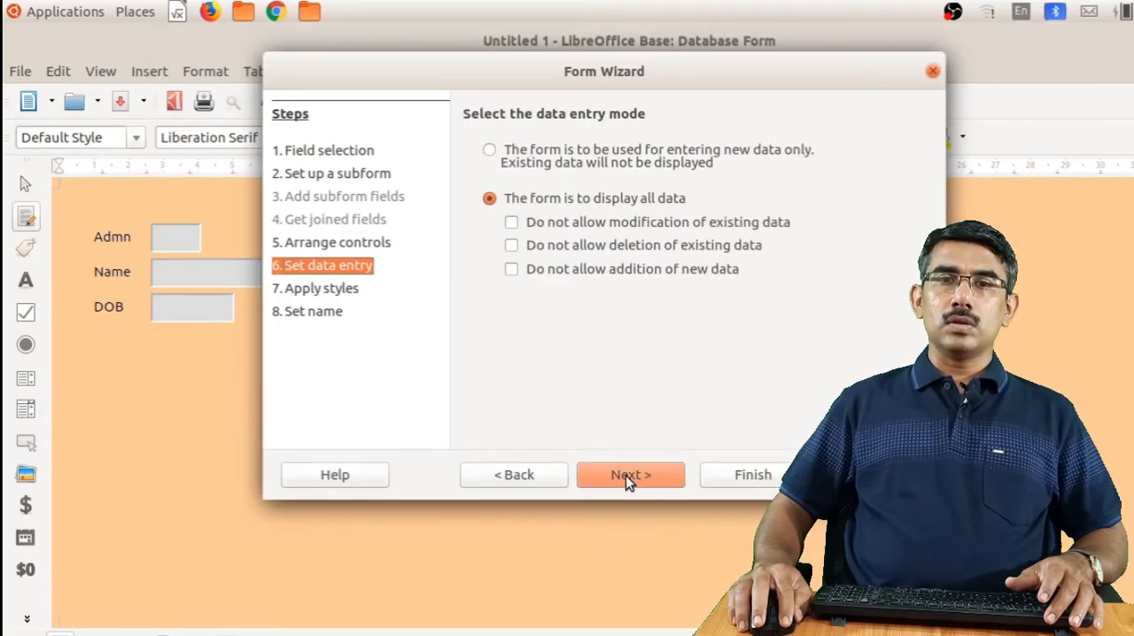
{"action": "left_click", "coordinate": [625, 475]}
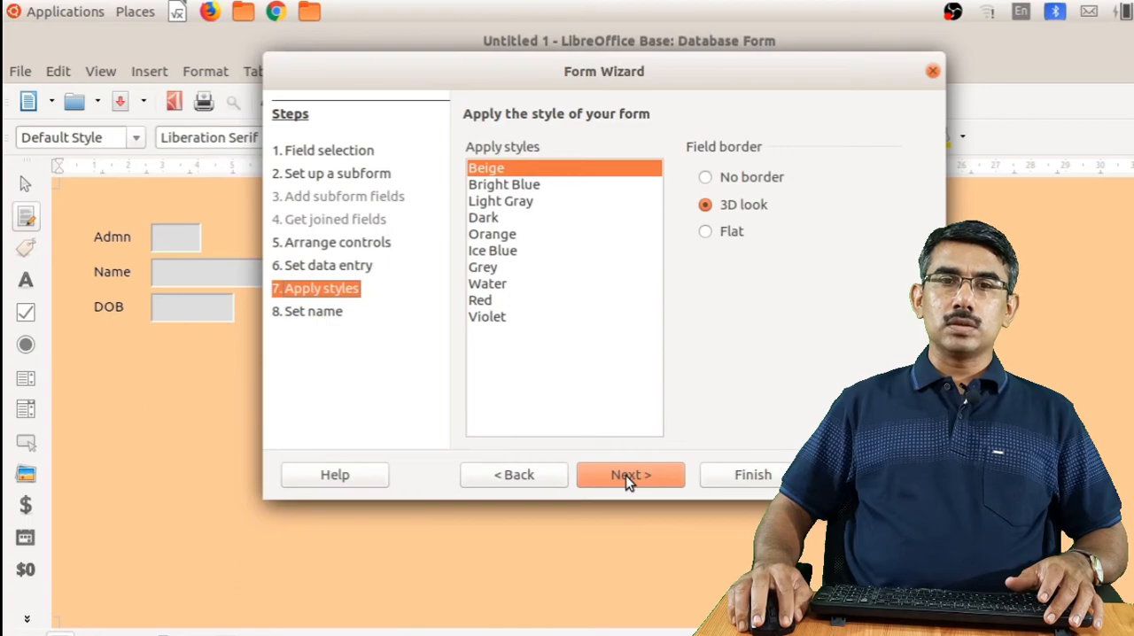
{"action": "left_click", "coordinate": [625, 475]}
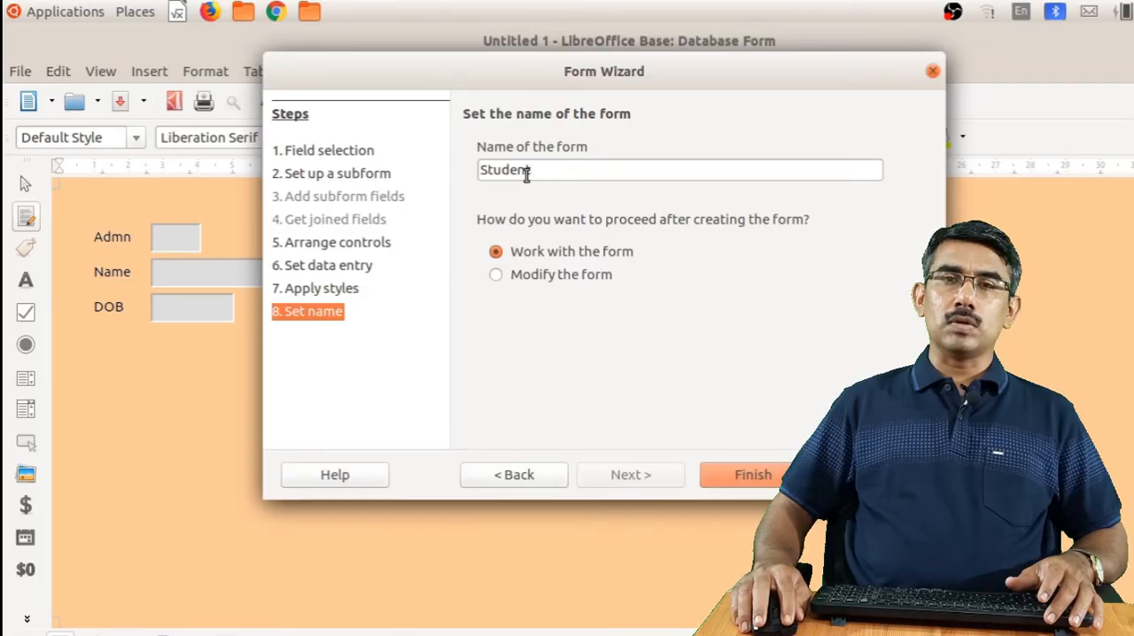
{"action": "left_click", "coordinate": [746, 475]}
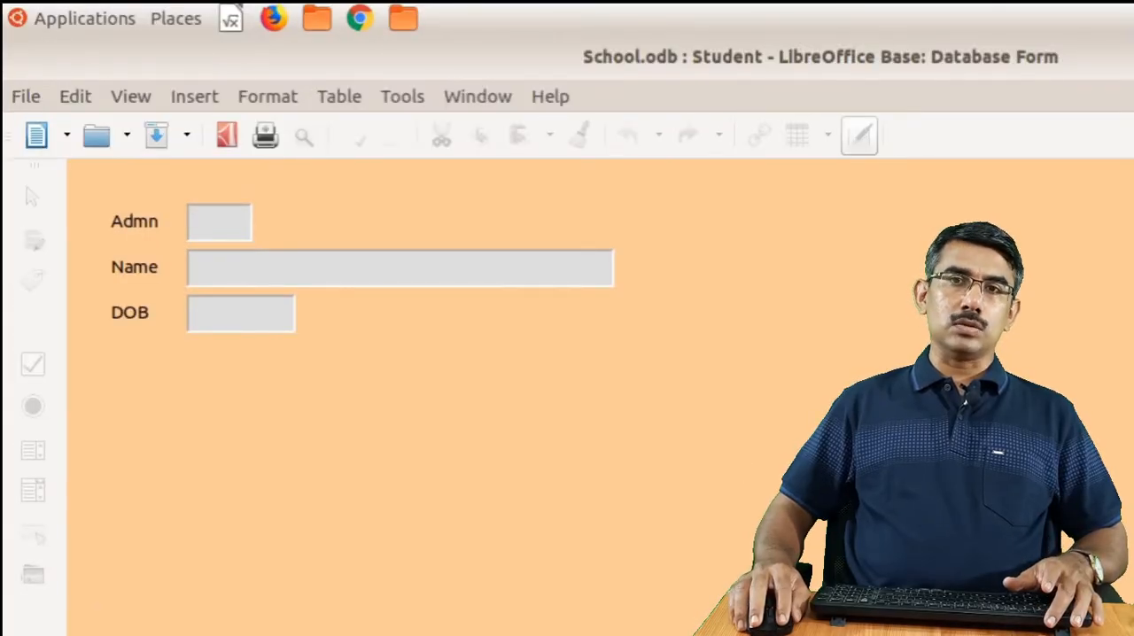
{"action": "key", "text": "ctrl+w"}
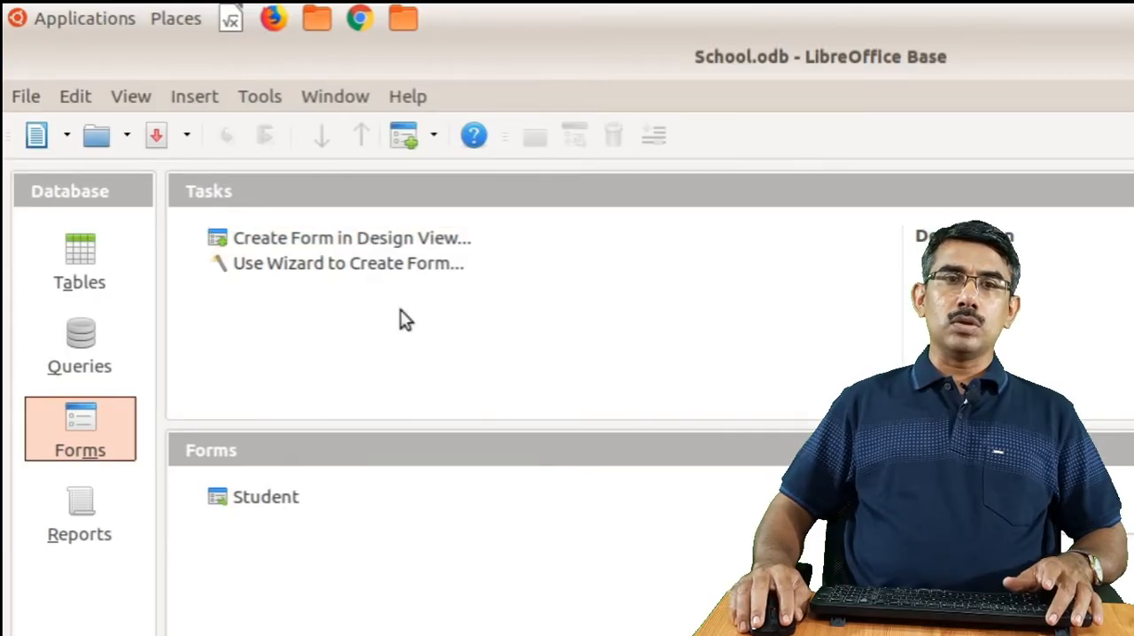
Start another form with the Form Wizard and include the Admn, BS and AC fields of the Mark table
{"action": "left_click", "coordinate": [328, 274]}
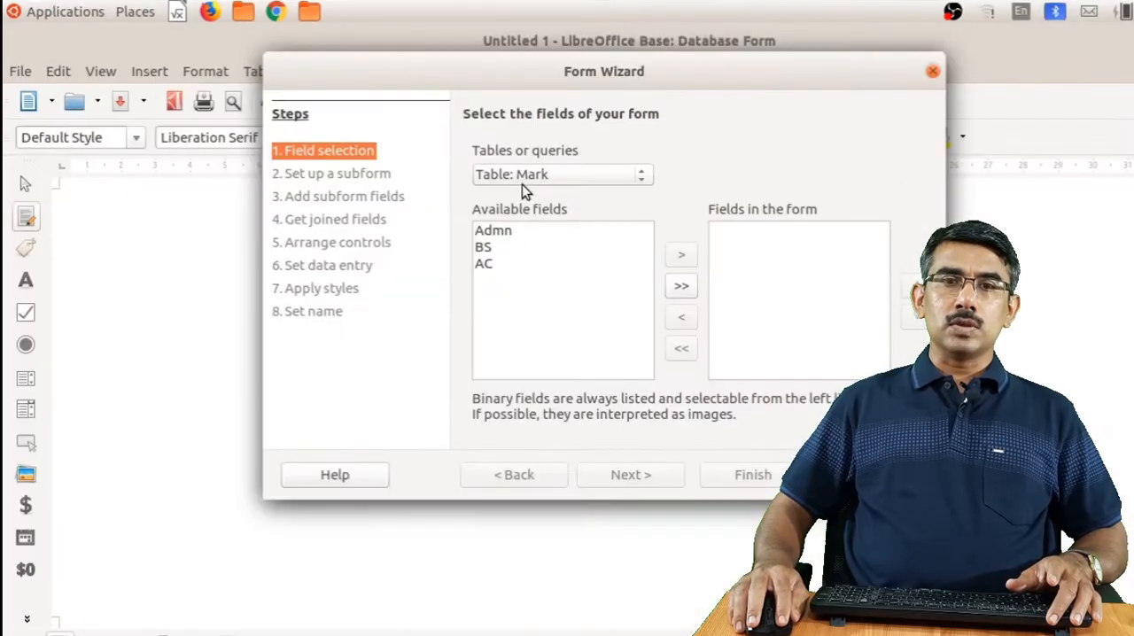
{"action": "left_click", "coordinate": [526, 177]}
{"action": "left_click", "coordinate": [527, 184]}
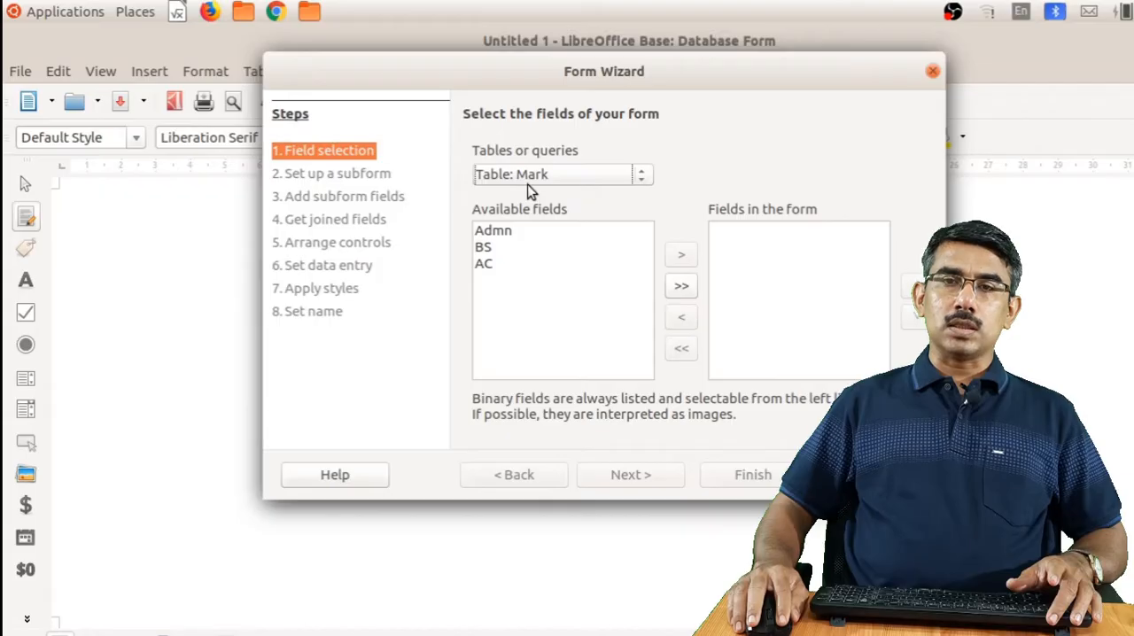
{"action": "left_click", "coordinate": [497, 233]}
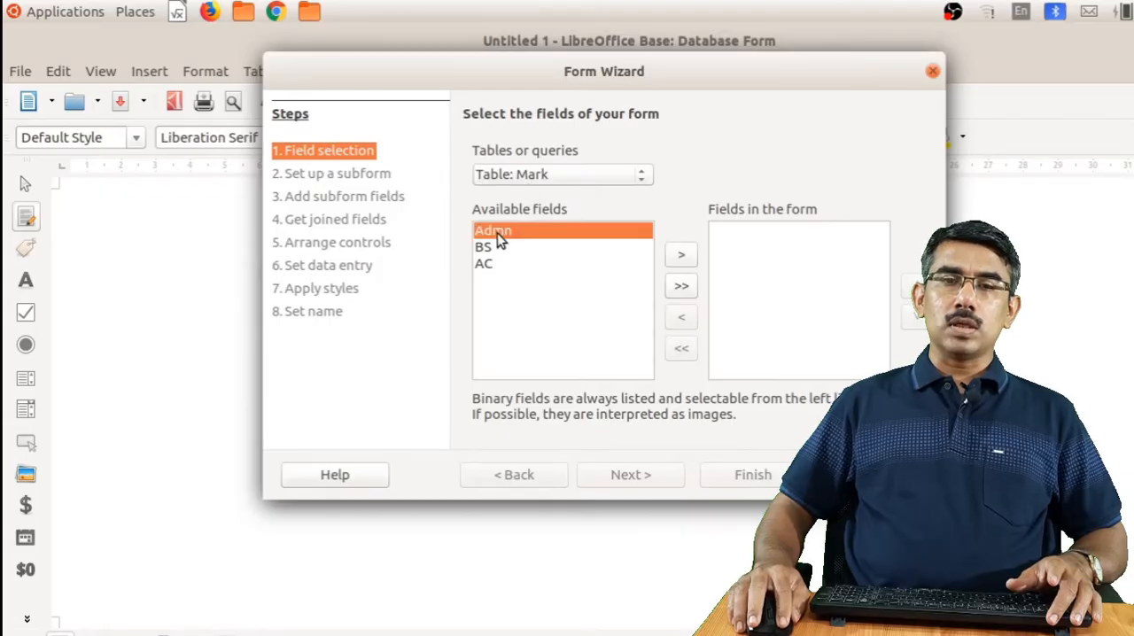
{"action": "left_click", "coordinate": [688, 253]}
{"action": "left_click", "coordinate": [688, 254]}
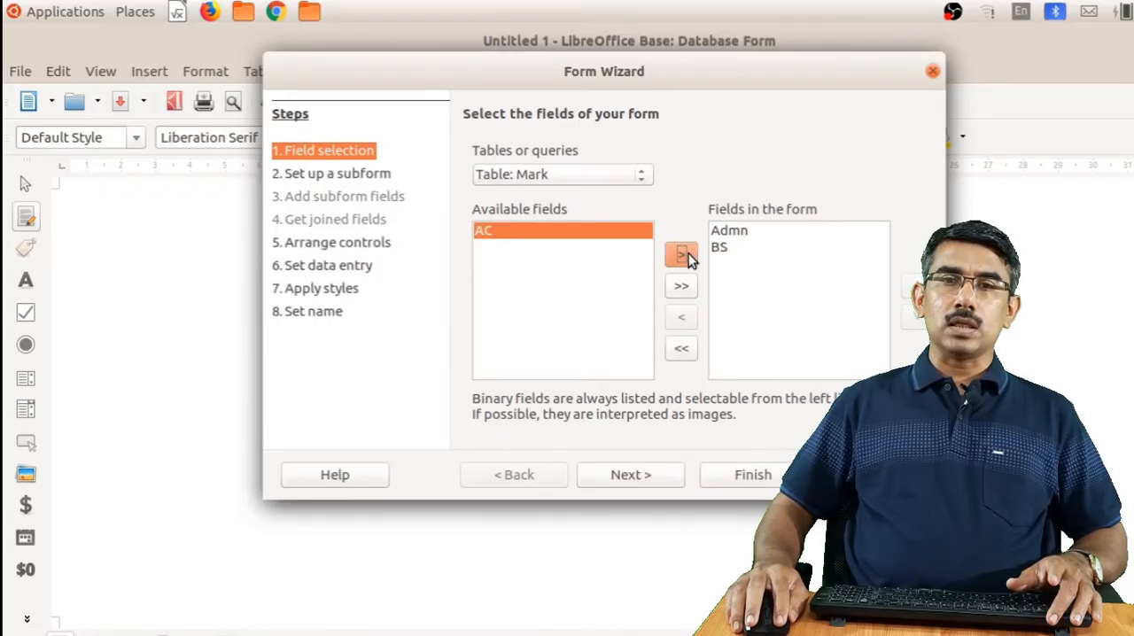
{"action": "left_click", "coordinate": [689, 253]}
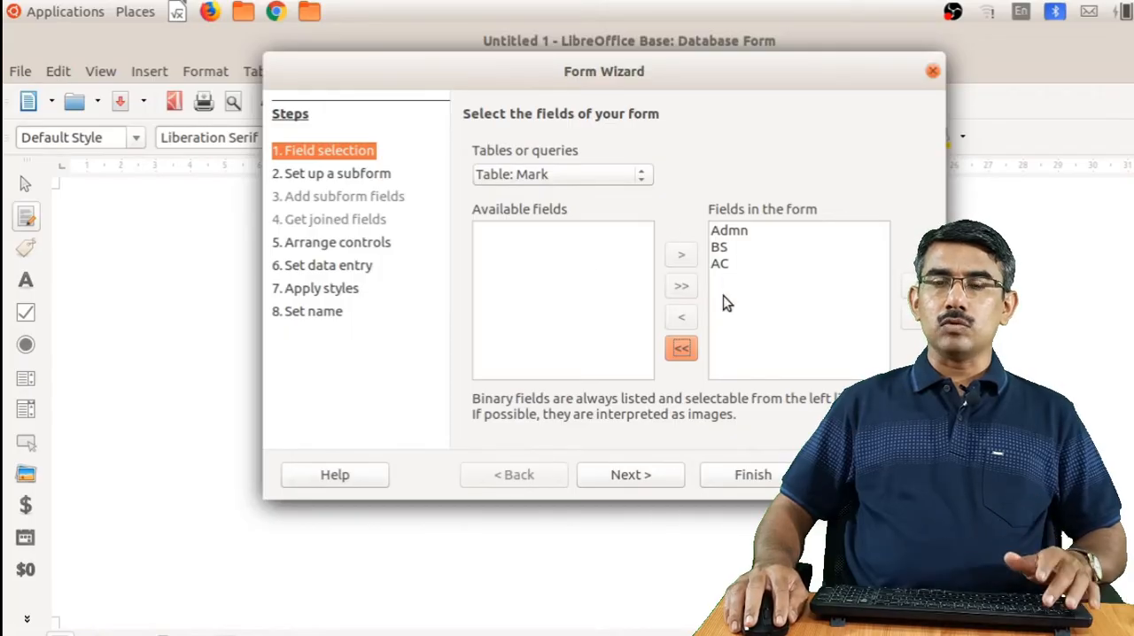
Finish the Mark form without a subform, arranged as Columnar - Labels Left with the default data entry, style and name
{"action": "left_click", "coordinate": [643, 475]}
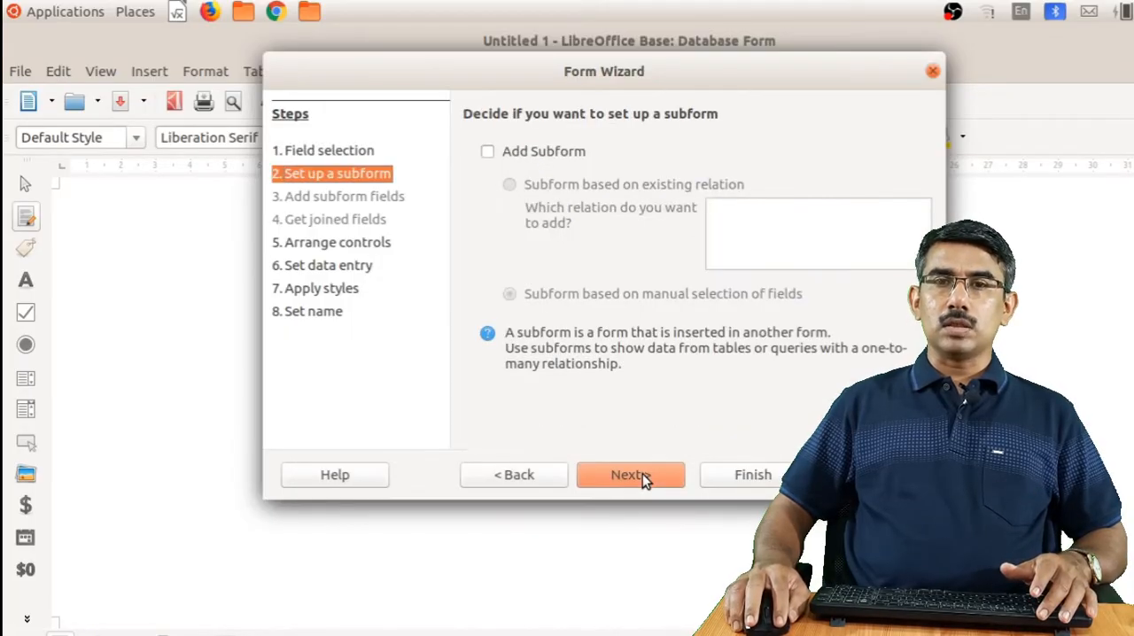
{"action": "left_click", "coordinate": [643, 474]}
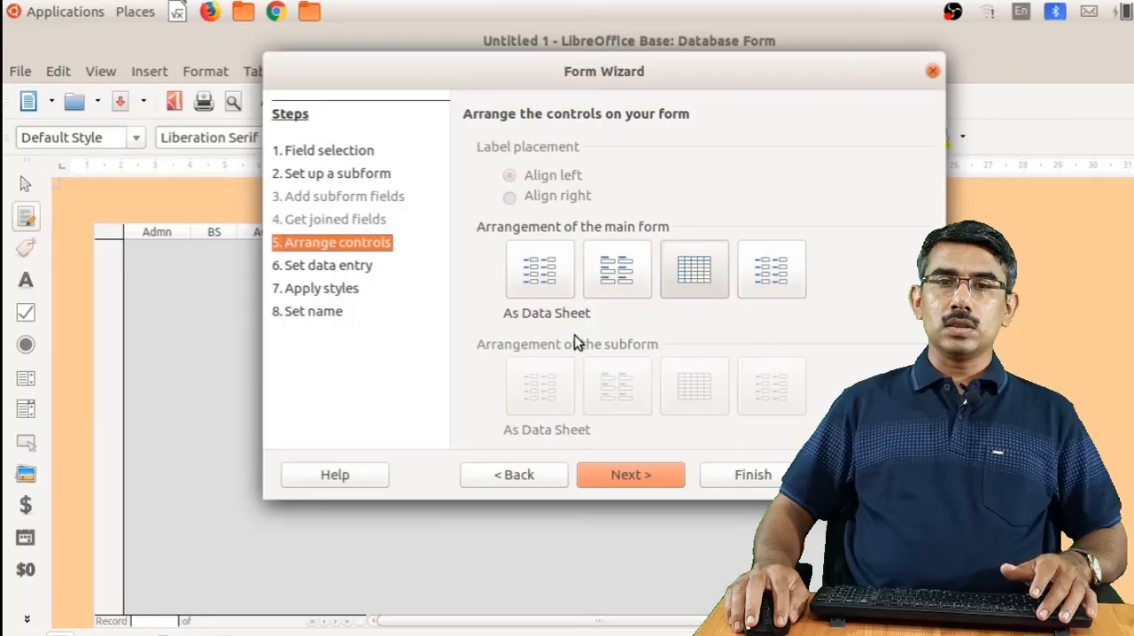
{"action": "left_click", "coordinate": [541, 280]}
{"action": "left_click", "coordinate": [630, 477]}
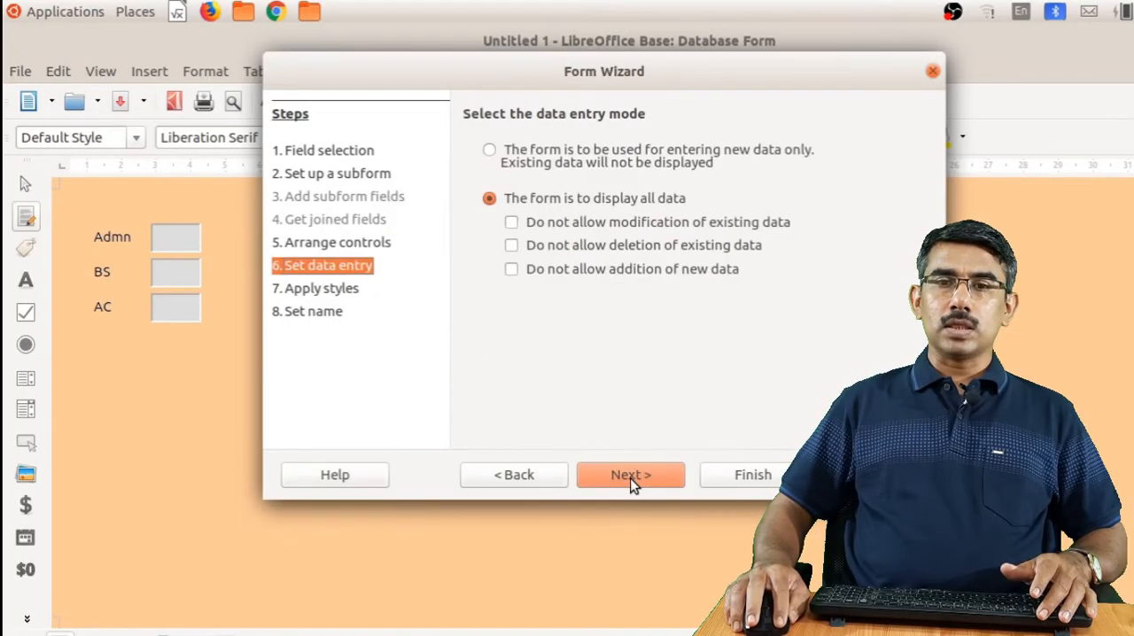
{"action": "left_click", "coordinate": [630, 477]}
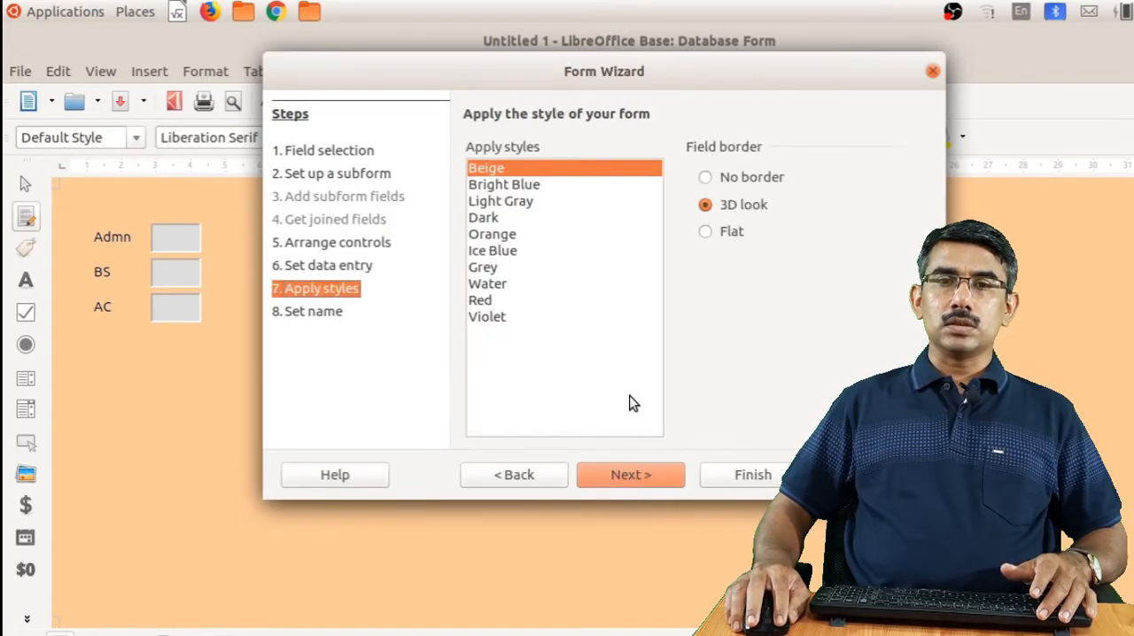
{"action": "left_click", "coordinate": [630, 477]}
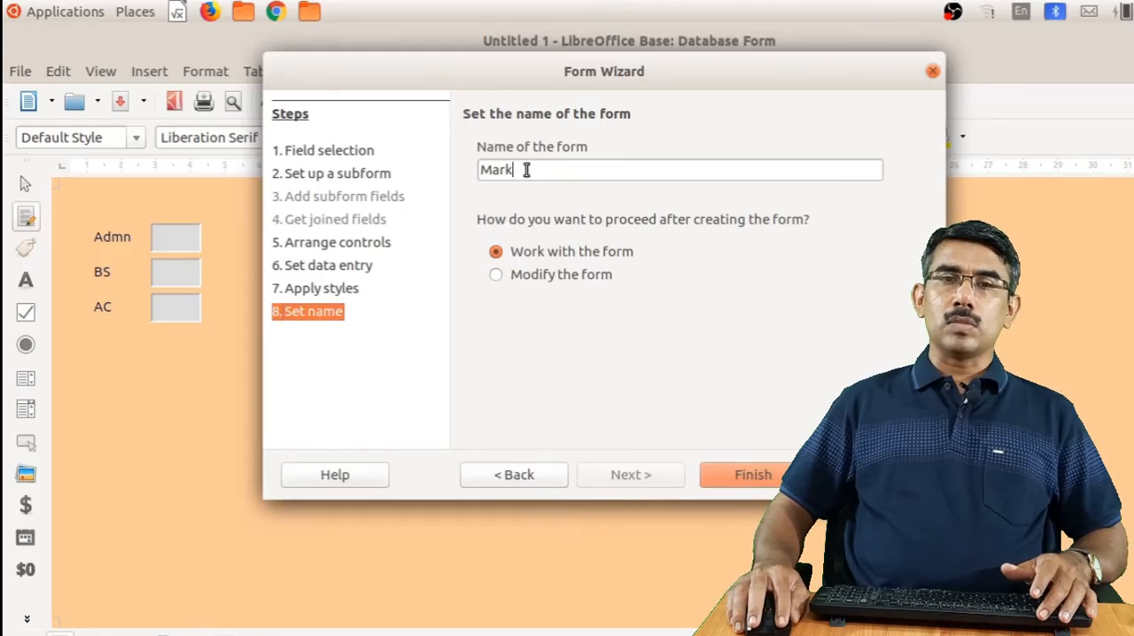
{"action": "left_click", "coordinate": [755, 479]}
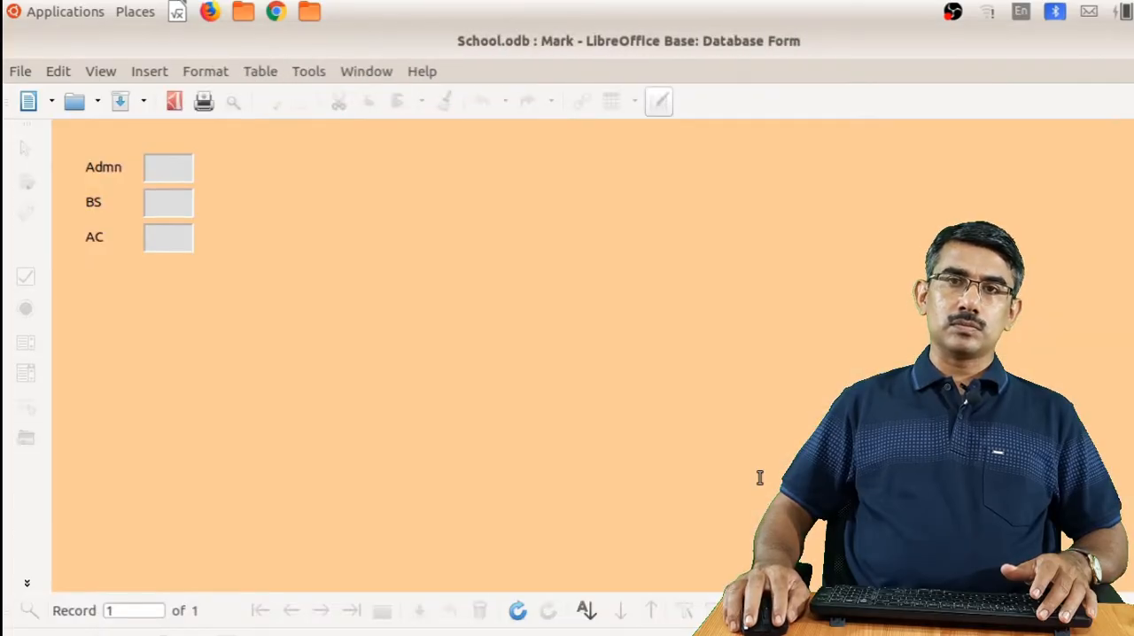
Close the Mark form and open the Student form for data entry
{"action": "key", "text": "ctrl+w"}
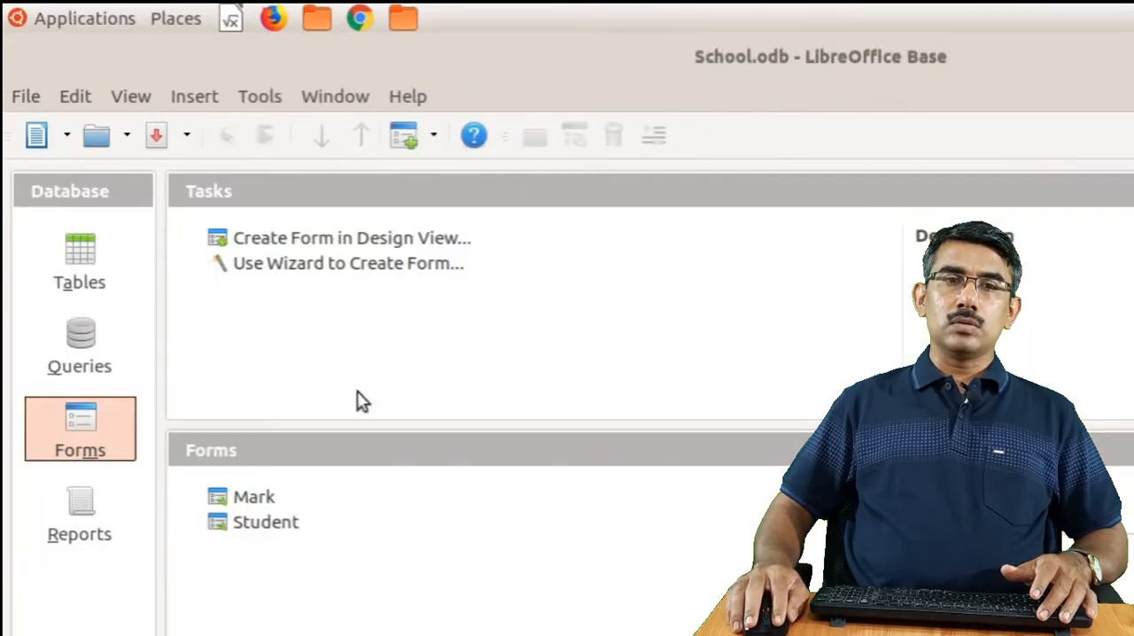
{"action": "left_click", "coordinate": [101, 260]}
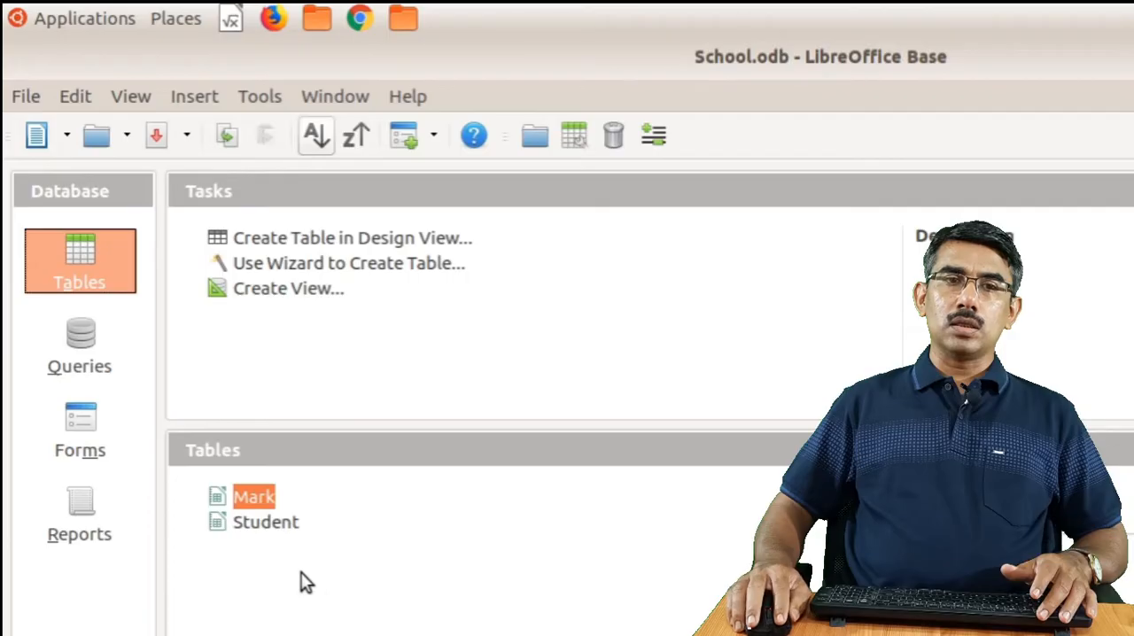
{"action": "left_click", "coordinate": [71, 445]}
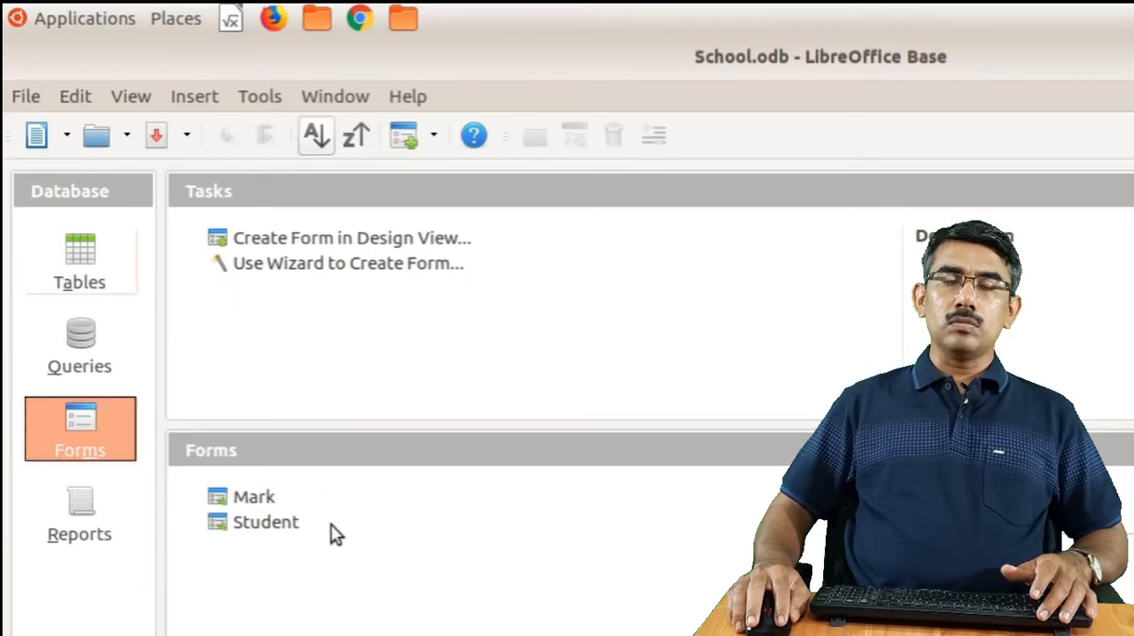
{"action": "left_click", "coordinate": [276, 525]}
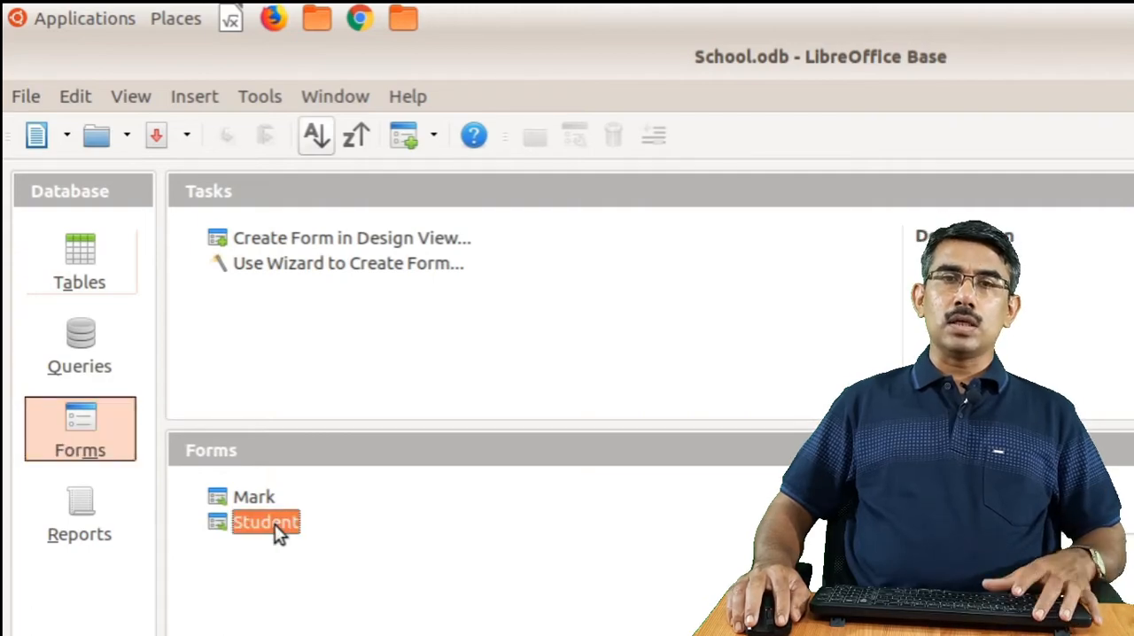
{"action": "double_click", "coordinate": [274, 524]}
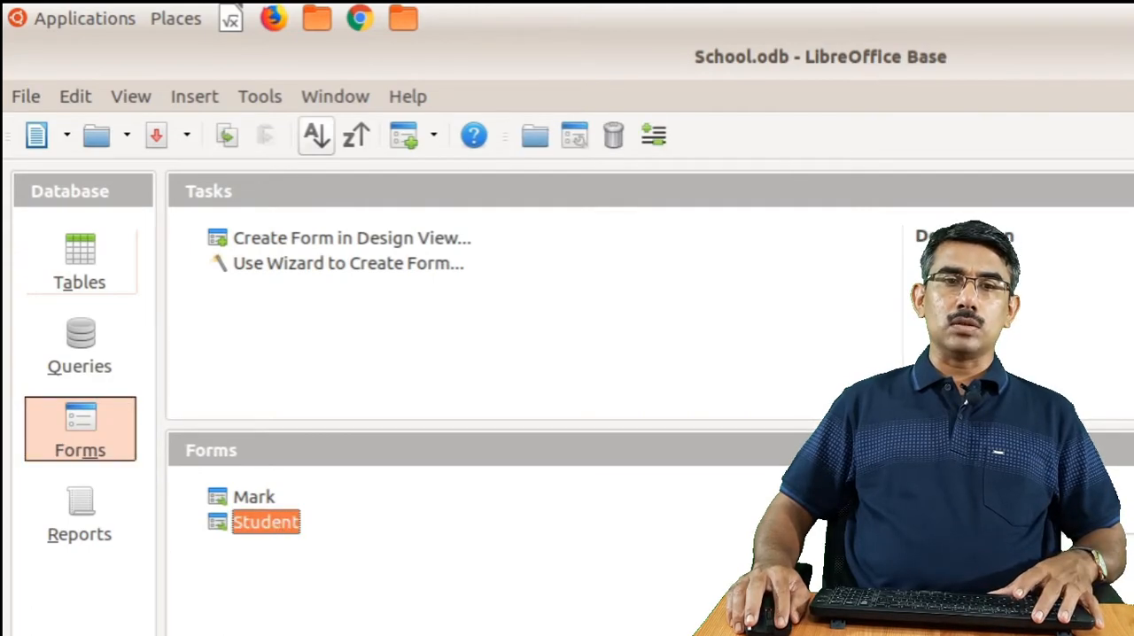
Enter the first student's admission number, name and date of birth and advance to a new record
{"action": "left_click", "coordinate": [213, 226]}
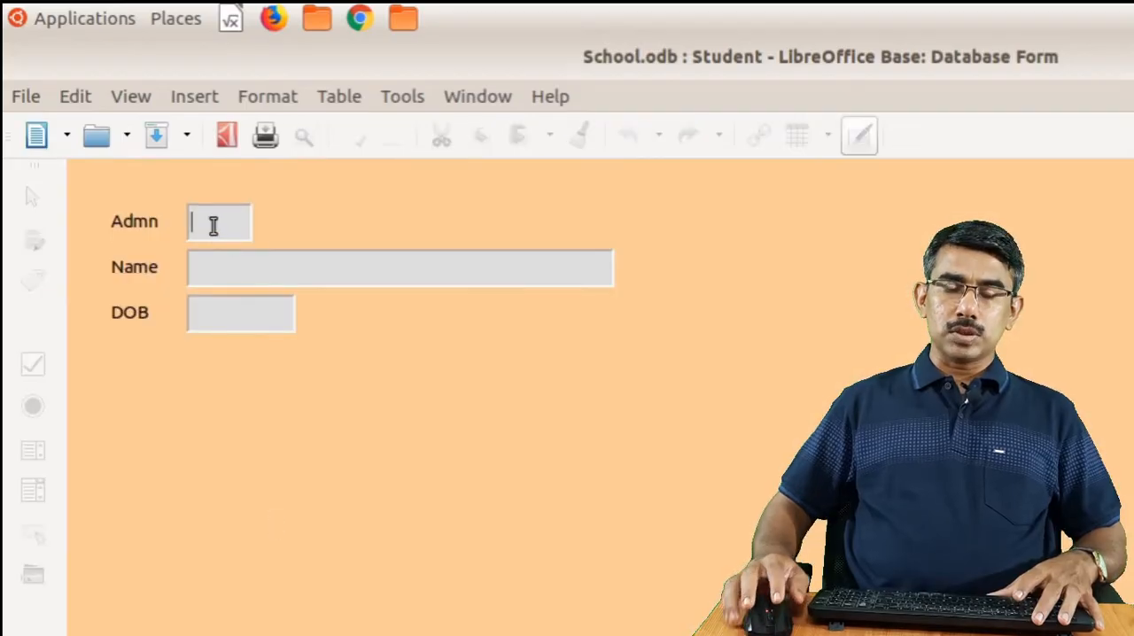
{"action": "type", "text": "101"}
{"action": "type", "text": "1001"}
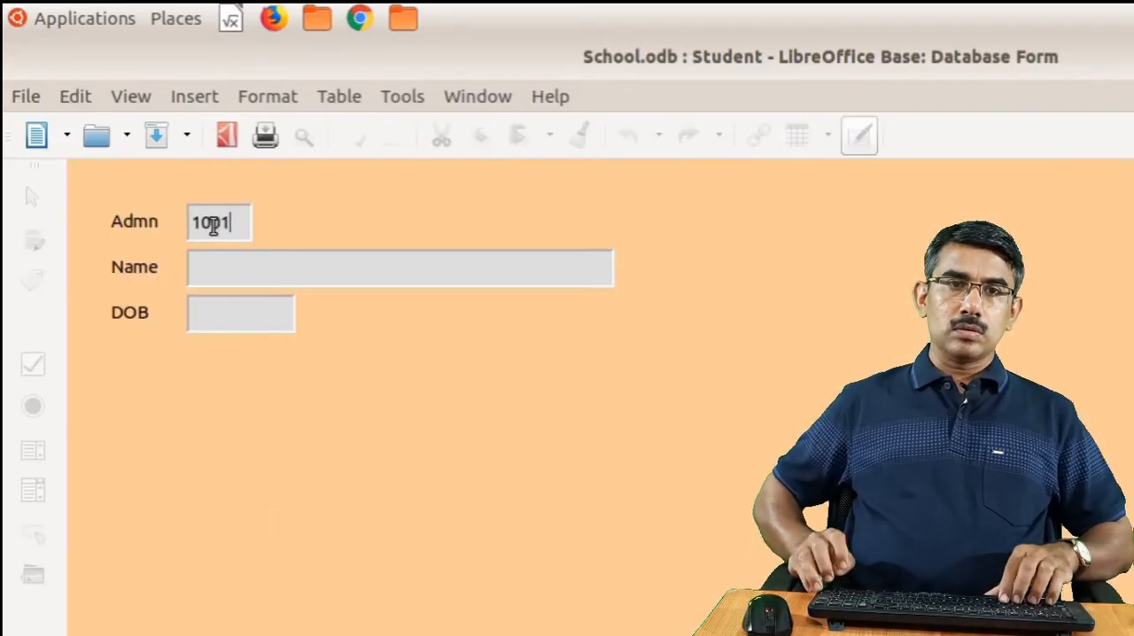
{"action": "key", "text": "Tab"}
{"action": "type", "text": "MUHAMMED"}
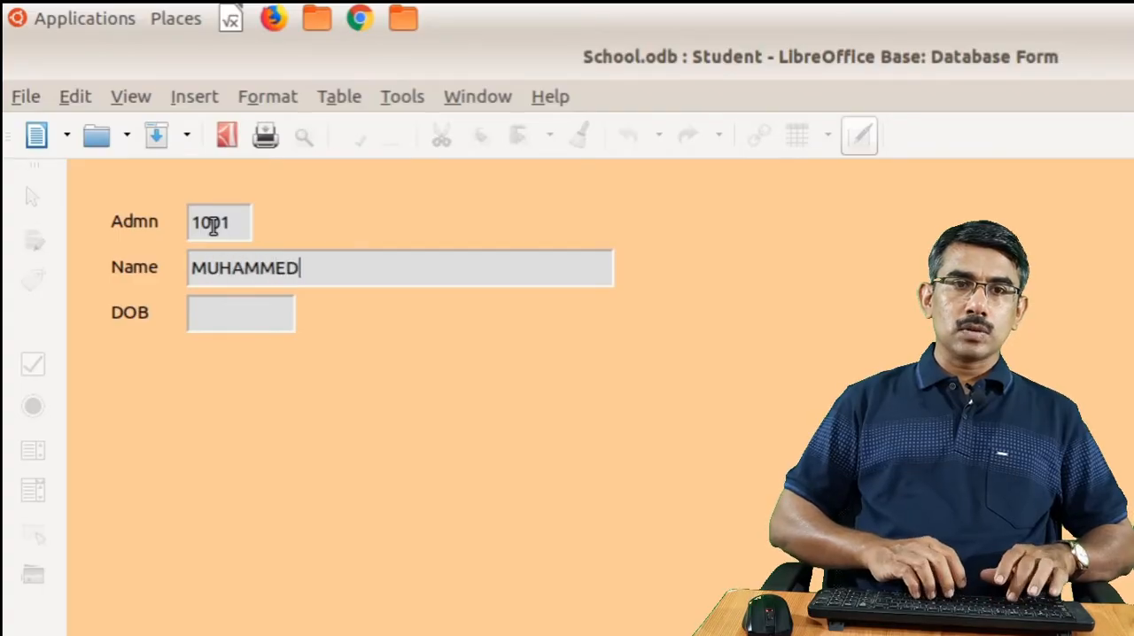
{"action": "key", "text": "Tab"}
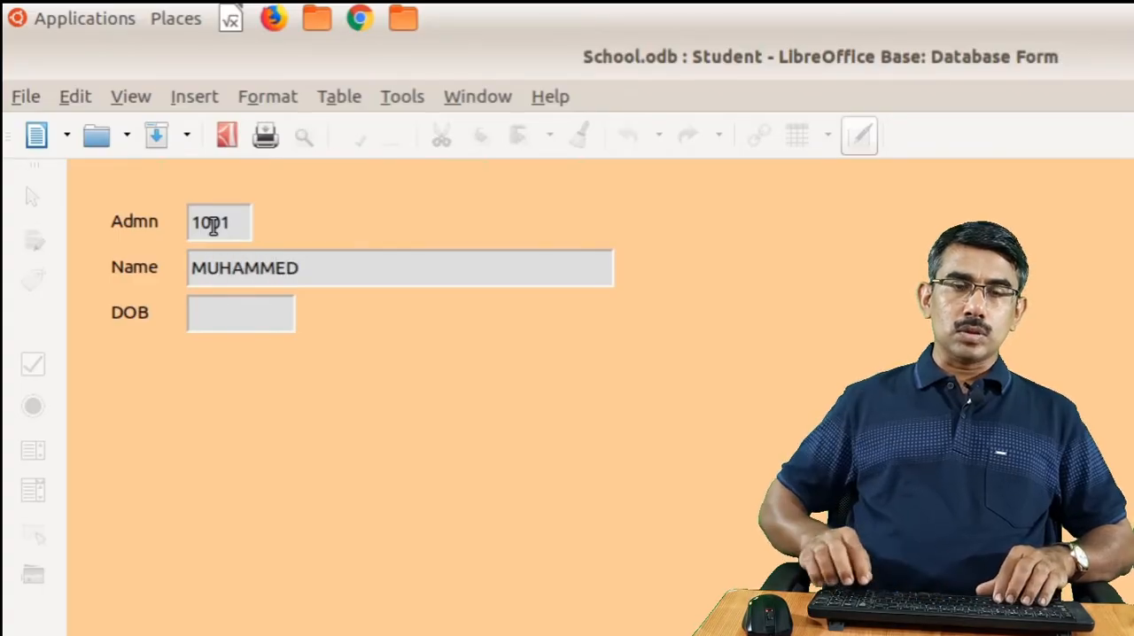
{"action": "type", "text": "20/05"}
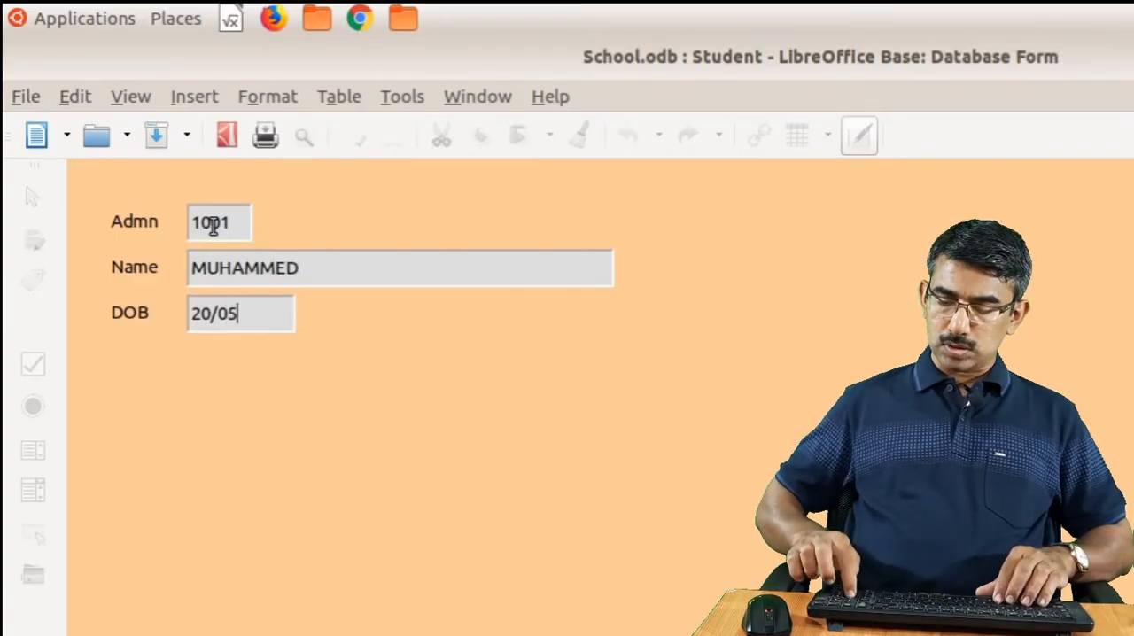
{"action": "type", "text": "/2004"}
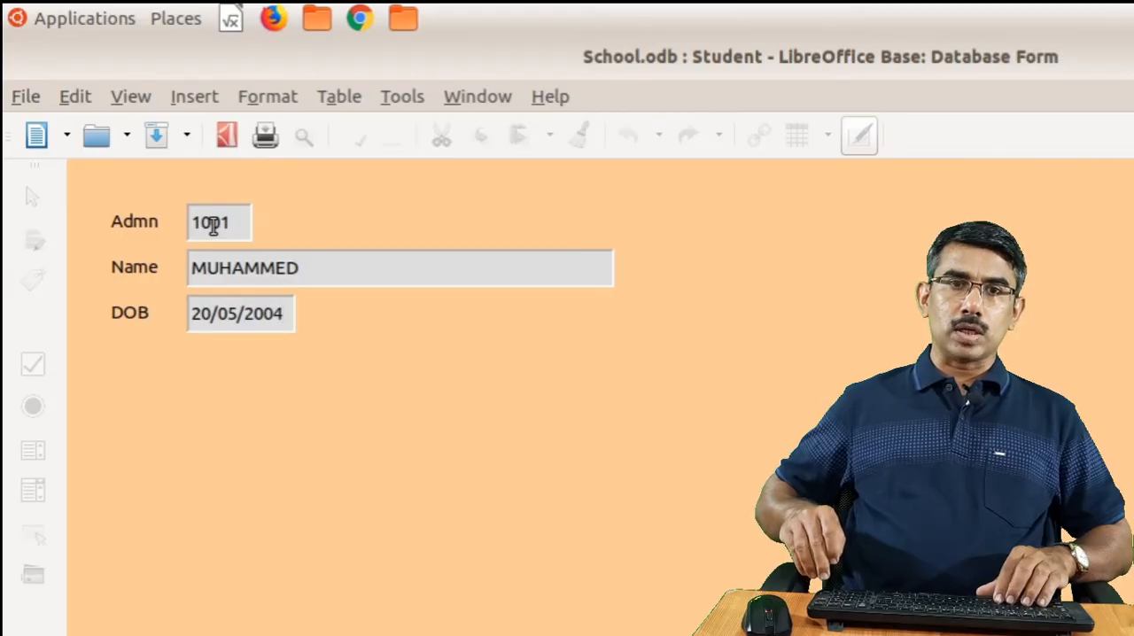
{"action": "key", "text": "Tab"}
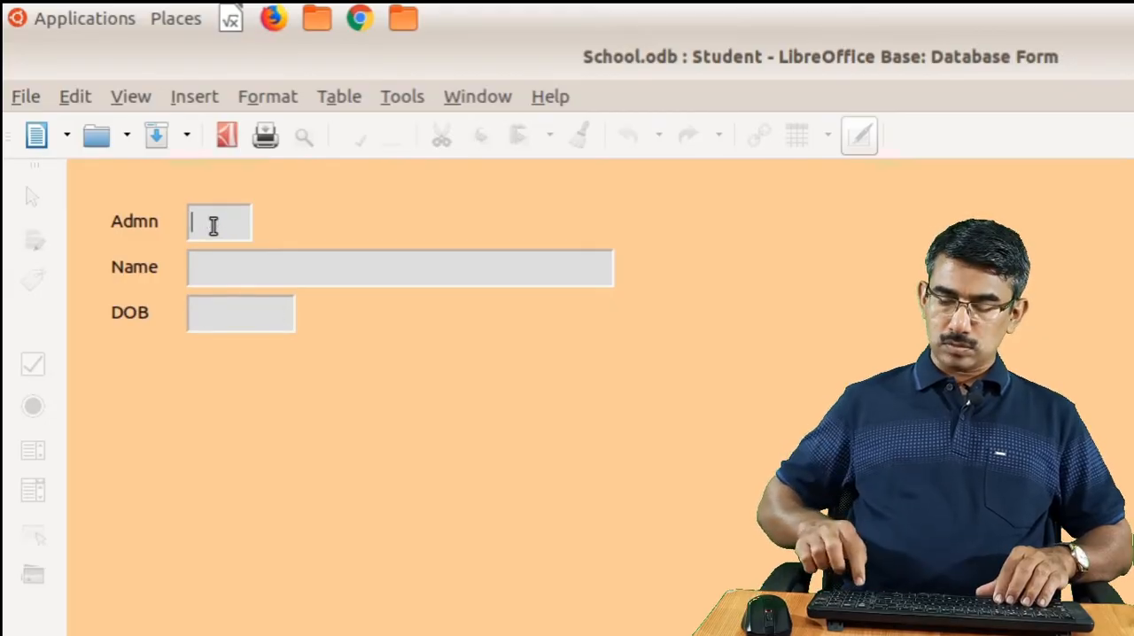
Fill in the second student record with the admission number, name and date of birth and advance to a new record
{"action": "type", "text": "1002"}
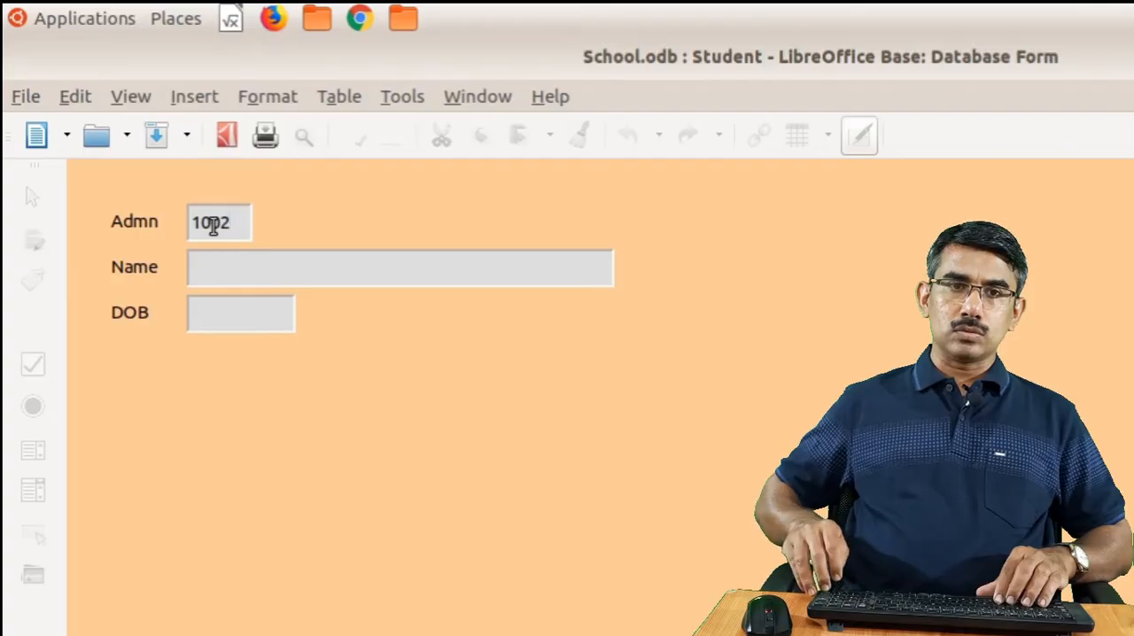
{"action": "type", "text": "SUNIL"}
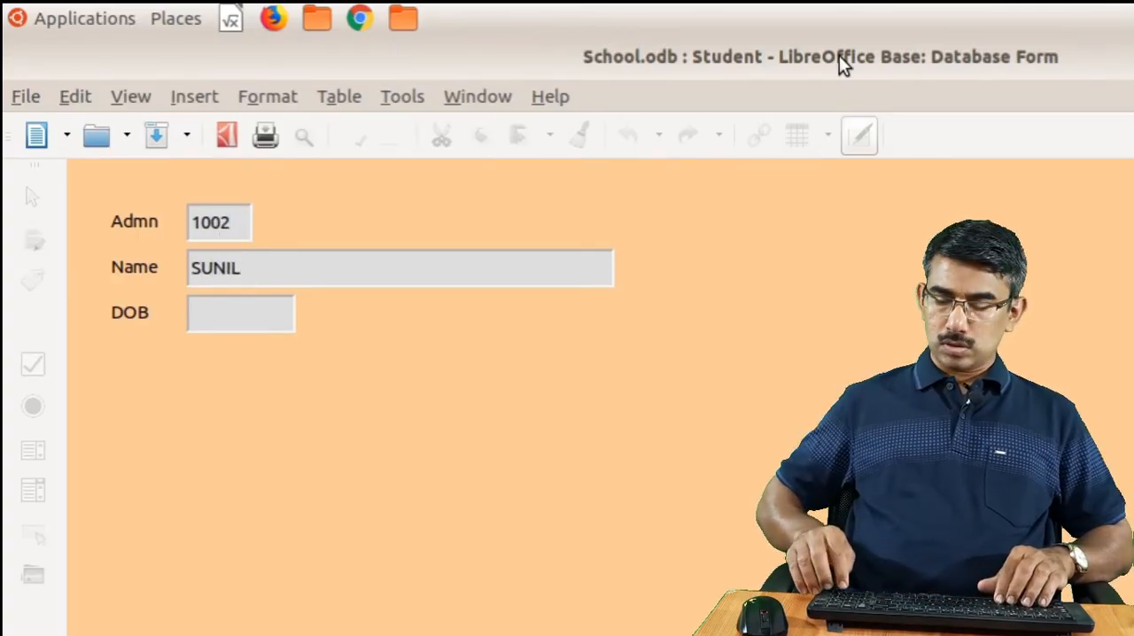
{"action": "type", "text": "24/0"}
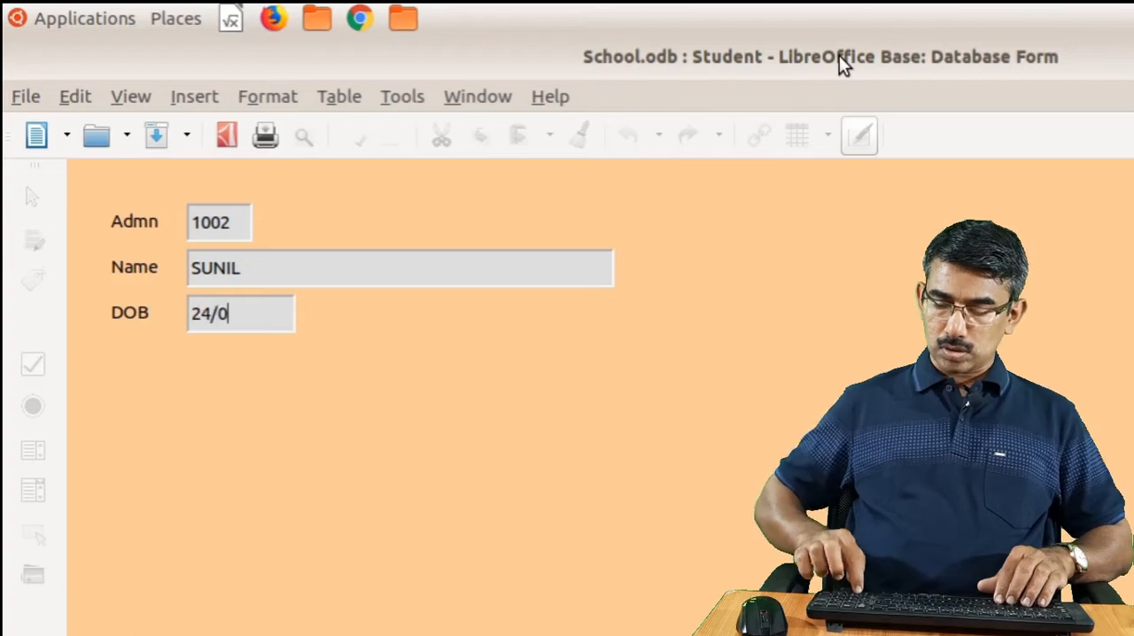
{"action": "type", "text": "2/2005"}
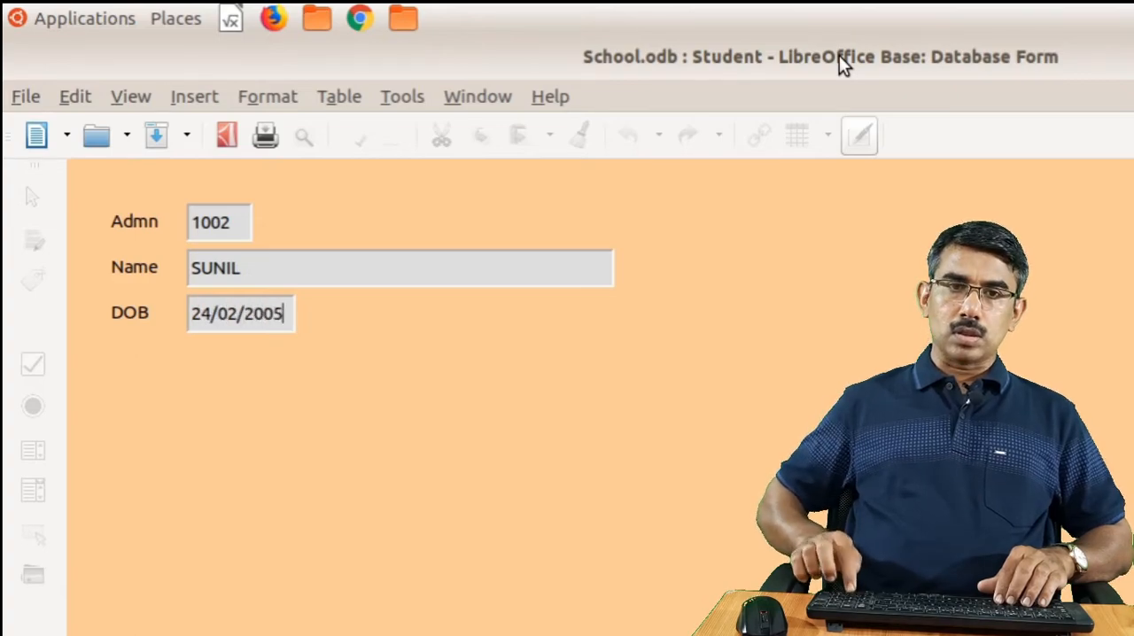
{"action": "key", "text": "Tab"}
Add the third student's admission number, name and date of birth and advance to a new record
{"action": "type", "text": "100"}
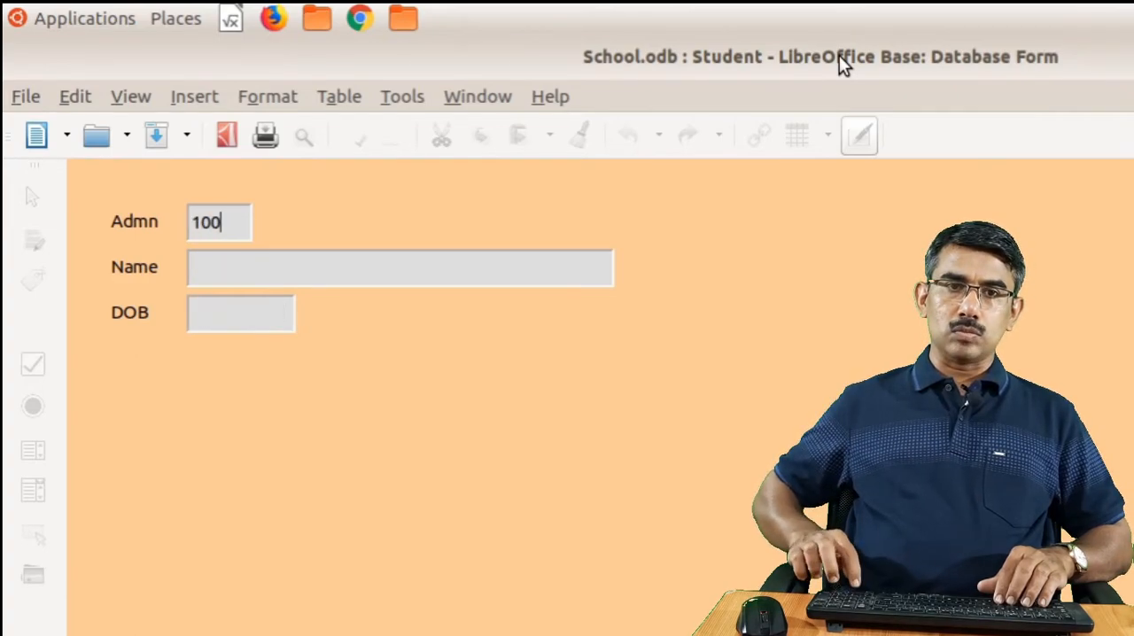
{"action": "type", "text": "3"}
{"action": "key", "text": "Tab"}
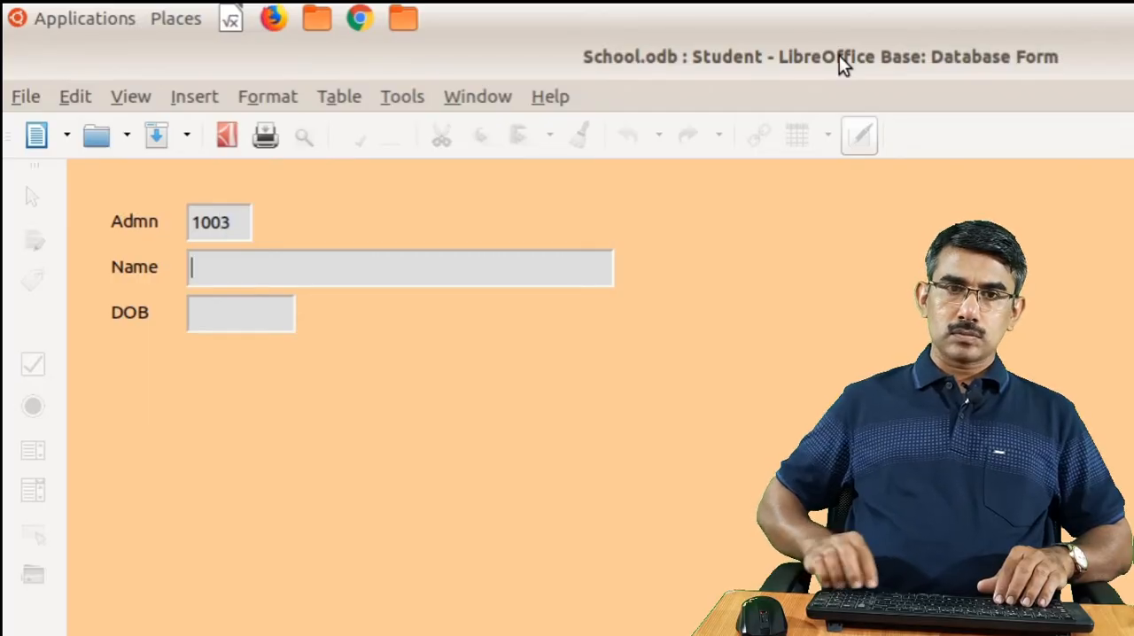
{"action": "type", "text": "SANTHOSH"}
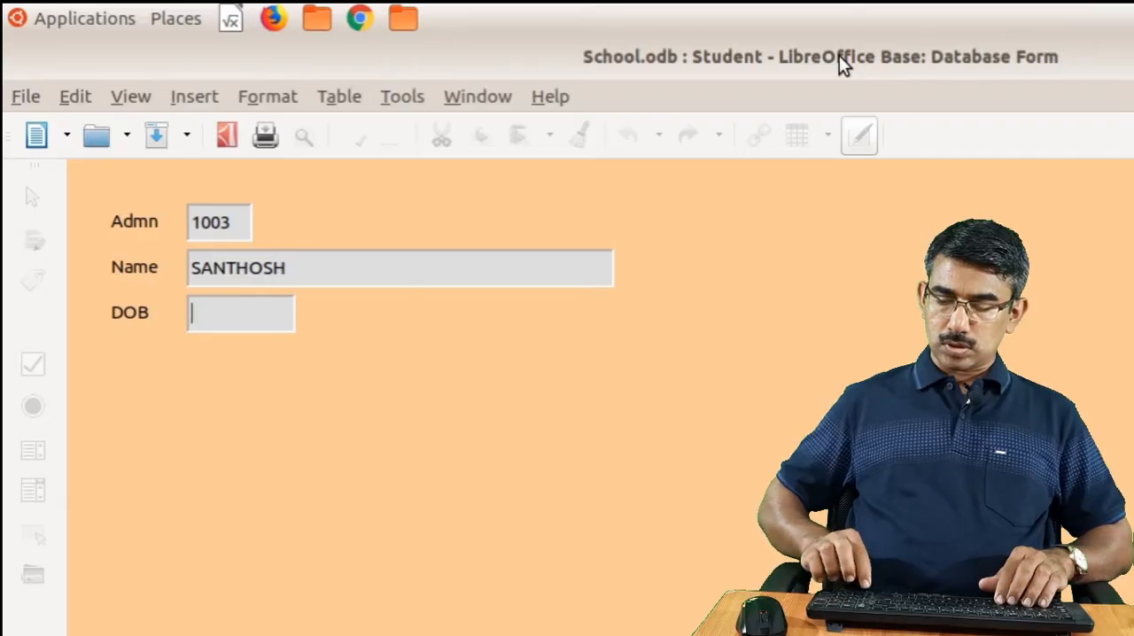
{"action": "type", "text": "15/04/2"}
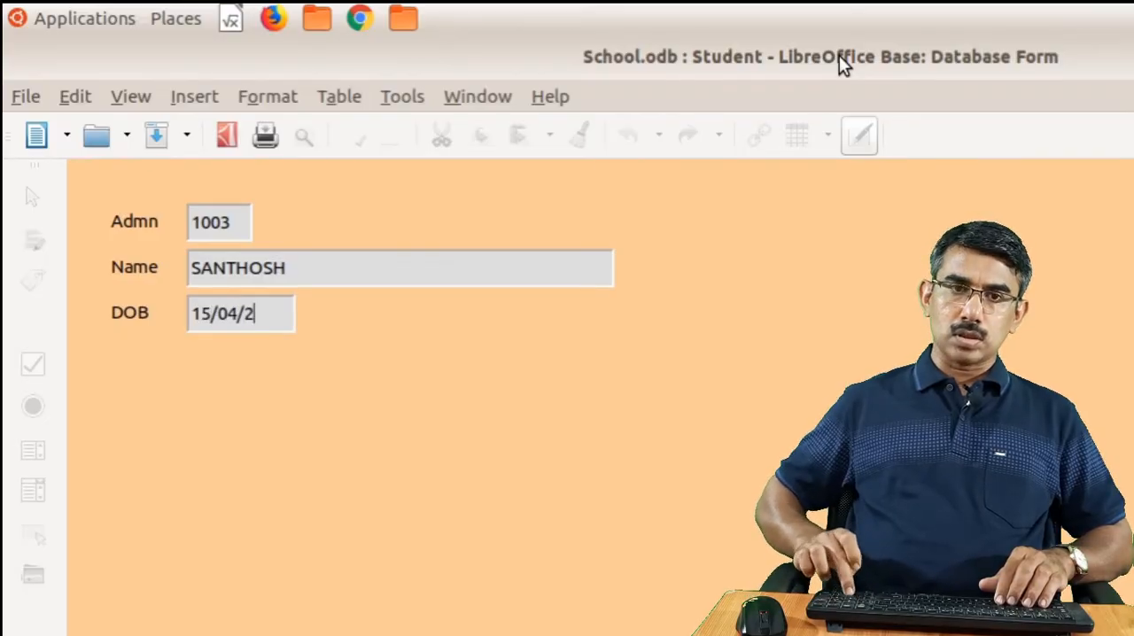
{"action": "type", "text": "004"}
{"action": "key", "text": "Tab"}
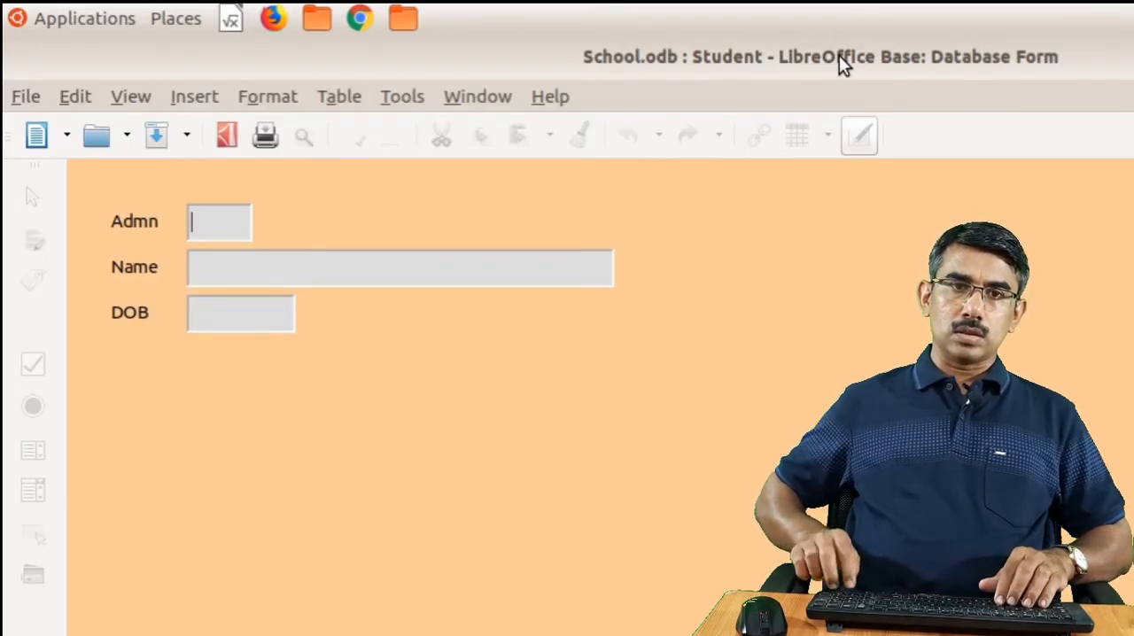
Fill in the fourth student record with the admission number, name and date of birth and advance to a new record
{"action": "type", "text": "1004"}
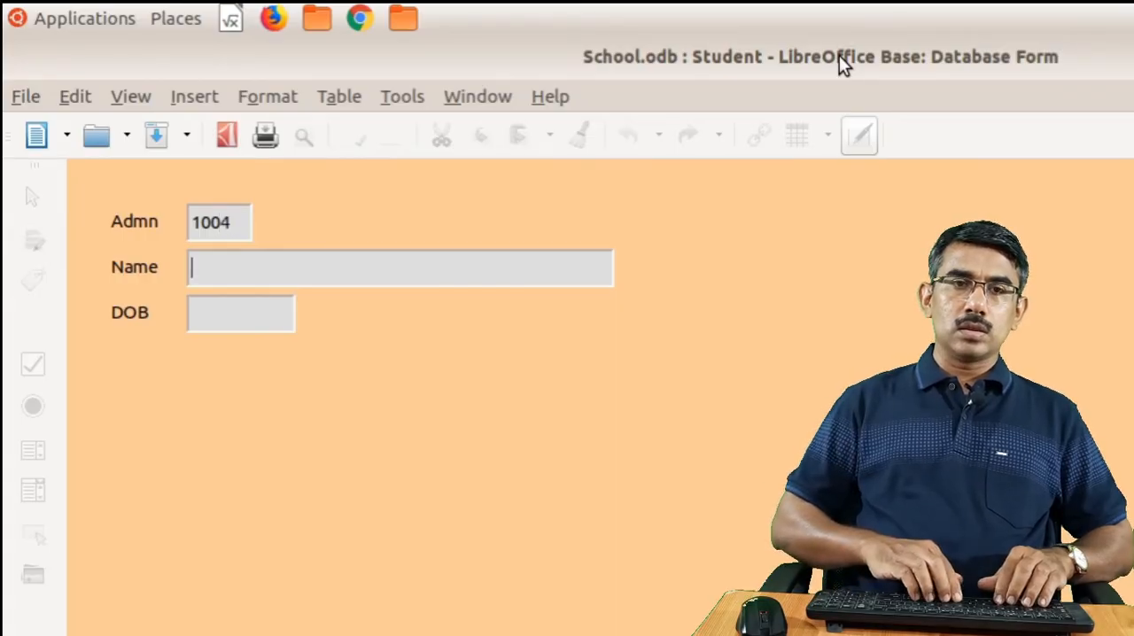
{"action": "type", "text": "THOMAS"}
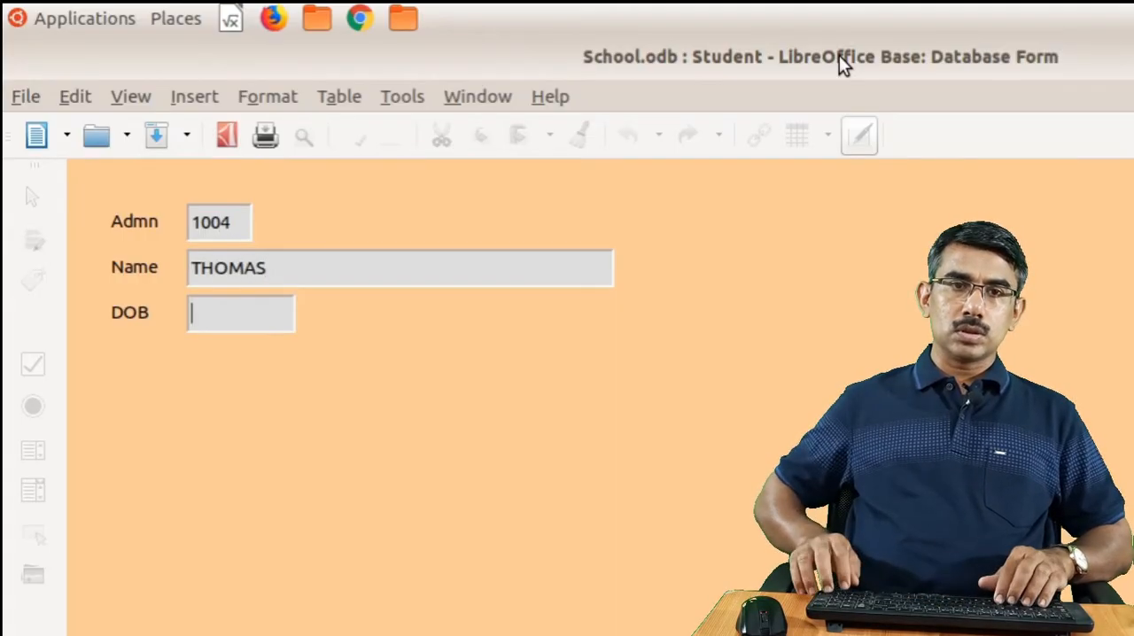
{"action": "type", "text": "12/"}
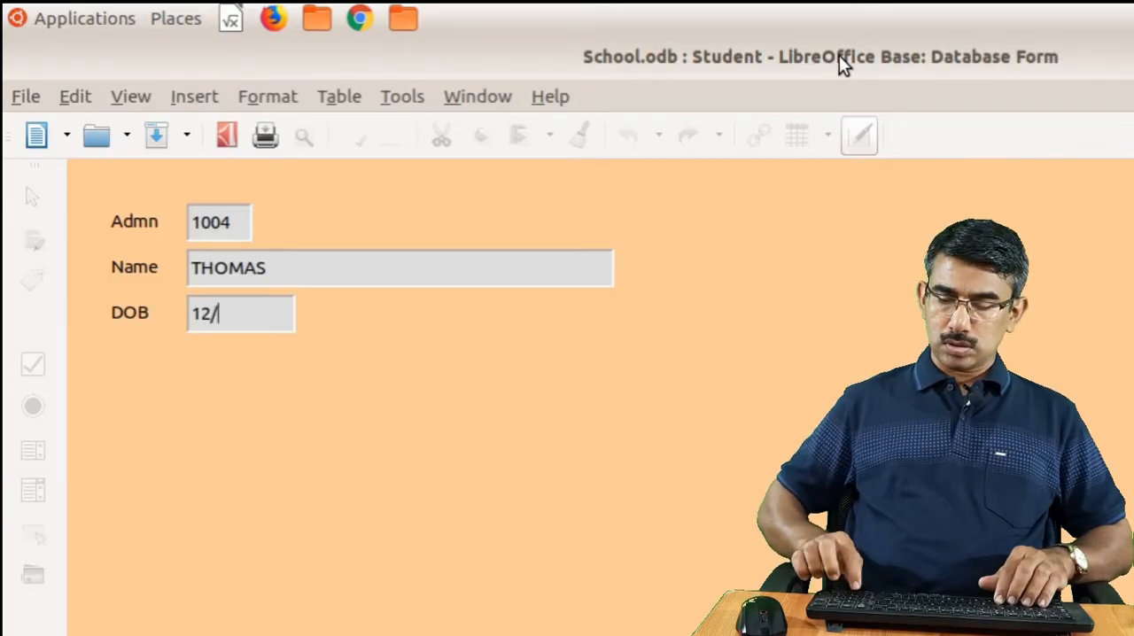
{"action": "type", "text": "11/2005"}
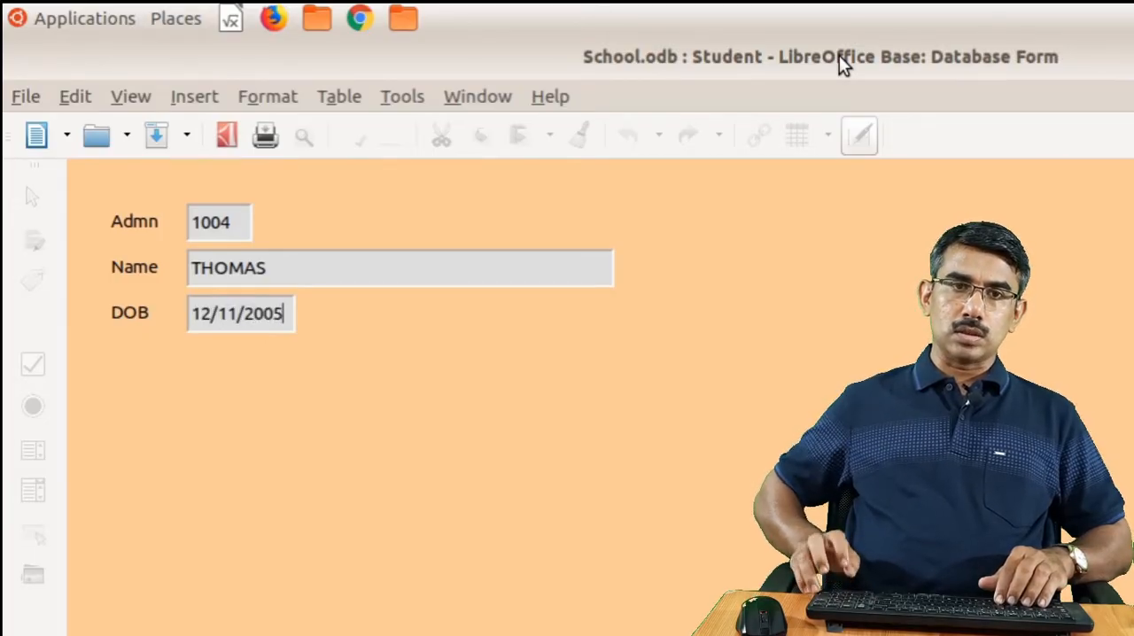
{"action": "key", "text": "Tab"}
Enter the fifth student's admission number, name and date of birth and save the record by advancing to a new one
{"action": "type", "text": "1005"}
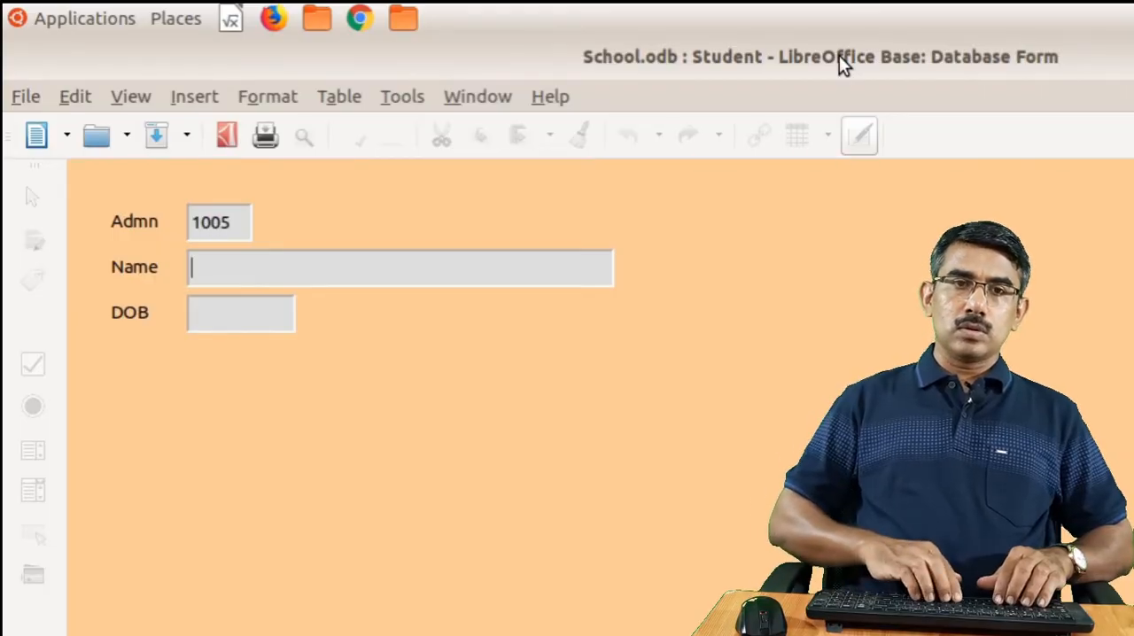
{"action": "type", "text": "ROHINI"}
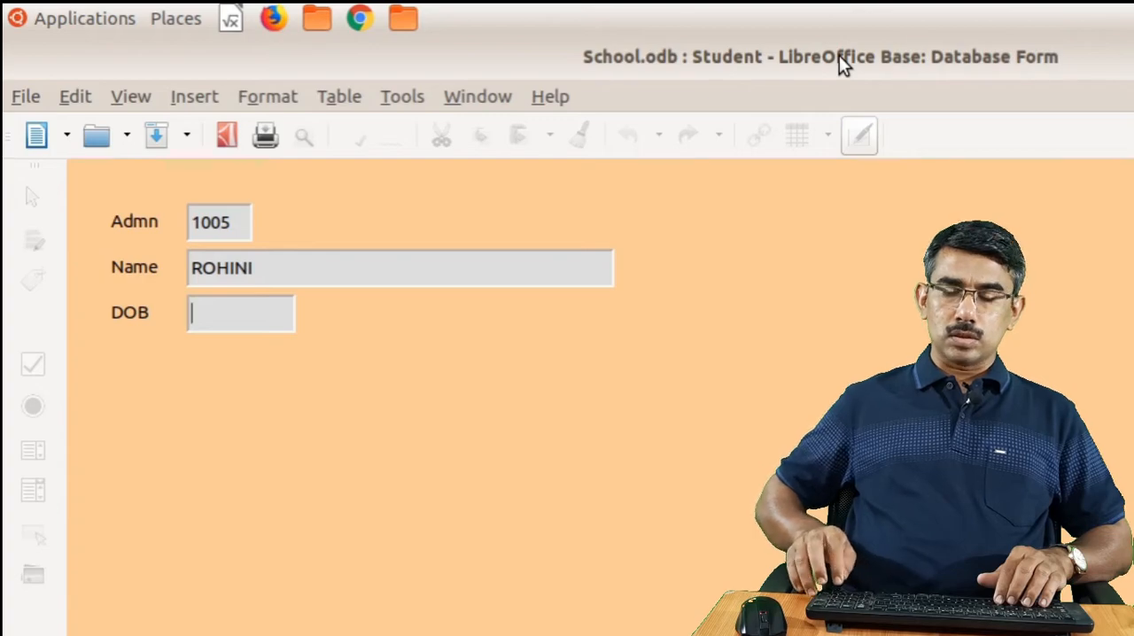
{"action": "type", "text": "14/05/20"}
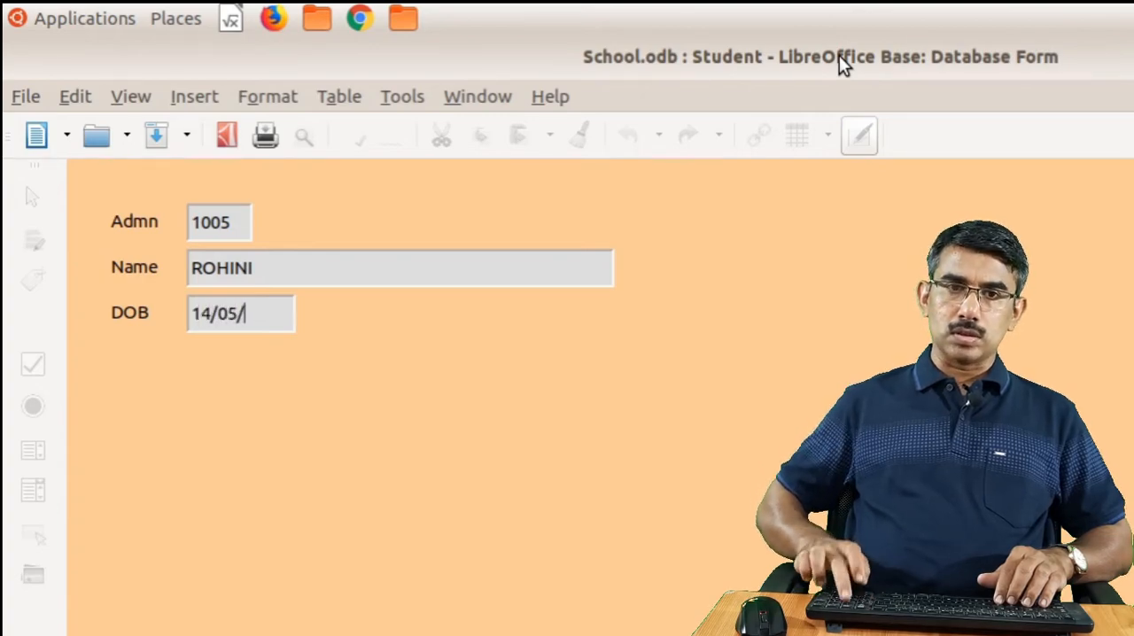
{"action": "type", "text": "04"}
{"action": "key", "text": "Tab"}
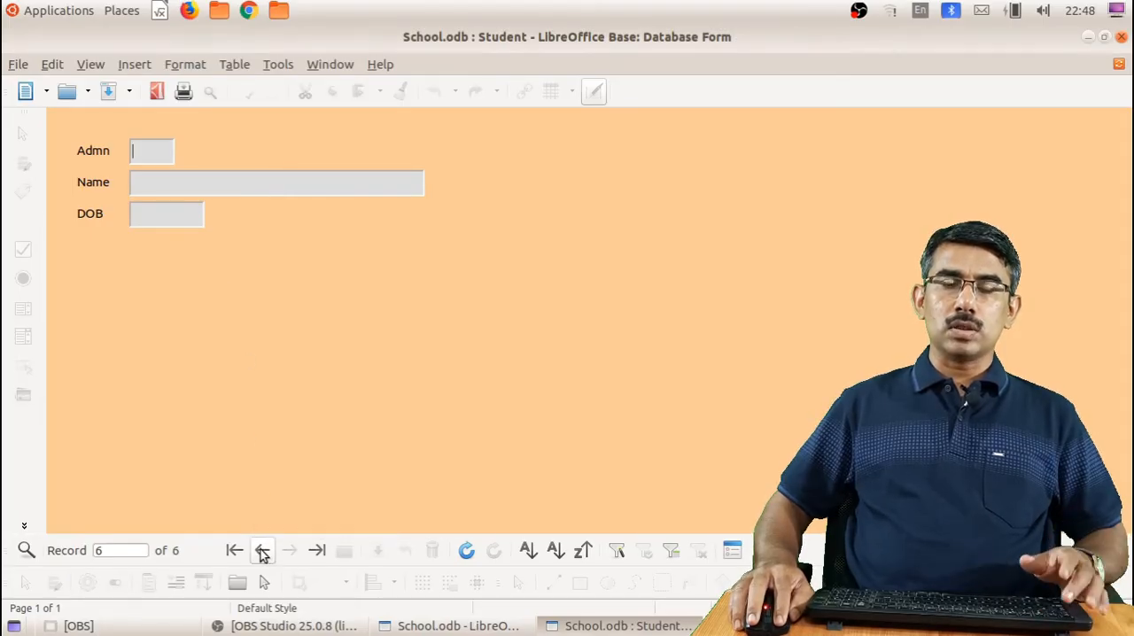
Review the Student records back to the first and forward to the fourth, and close the form
{"action": "left_click", "coordinate": [262, 551]}
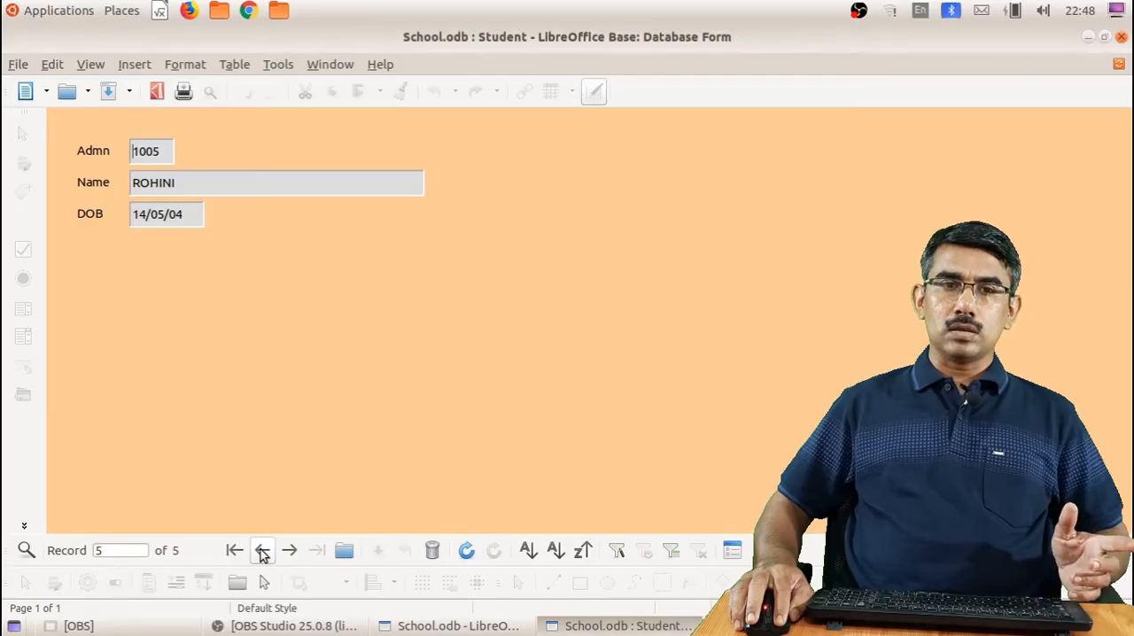
{"action": "left_click", "coordinate": [262, 551]}
{"action": "left_click", "coordinate": [262, 551]}
{"action": "left_click", "coordinate": [262, 551]}
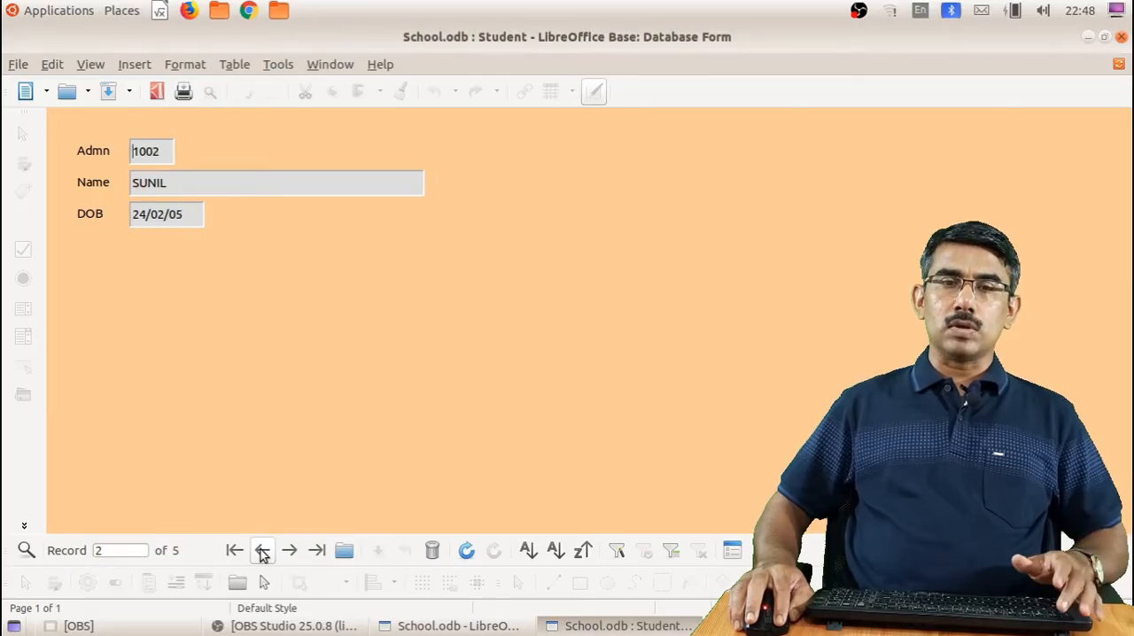
{"action": "left_click", "coordinate": [263, 551]}
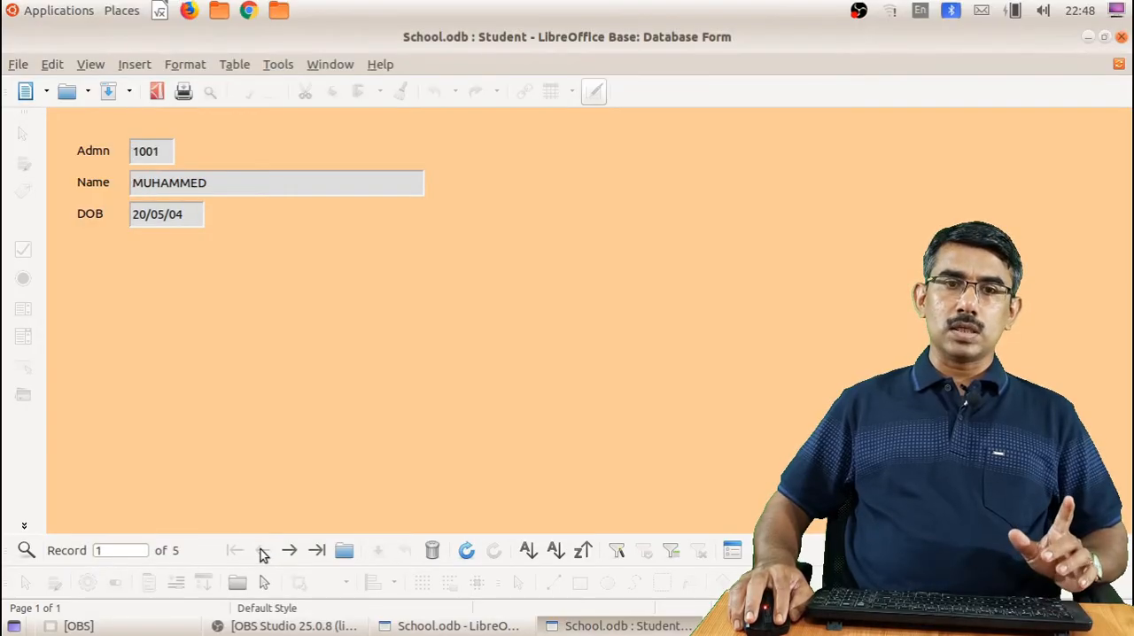
{"action": "left_click", "coordinate": [293, 551]}
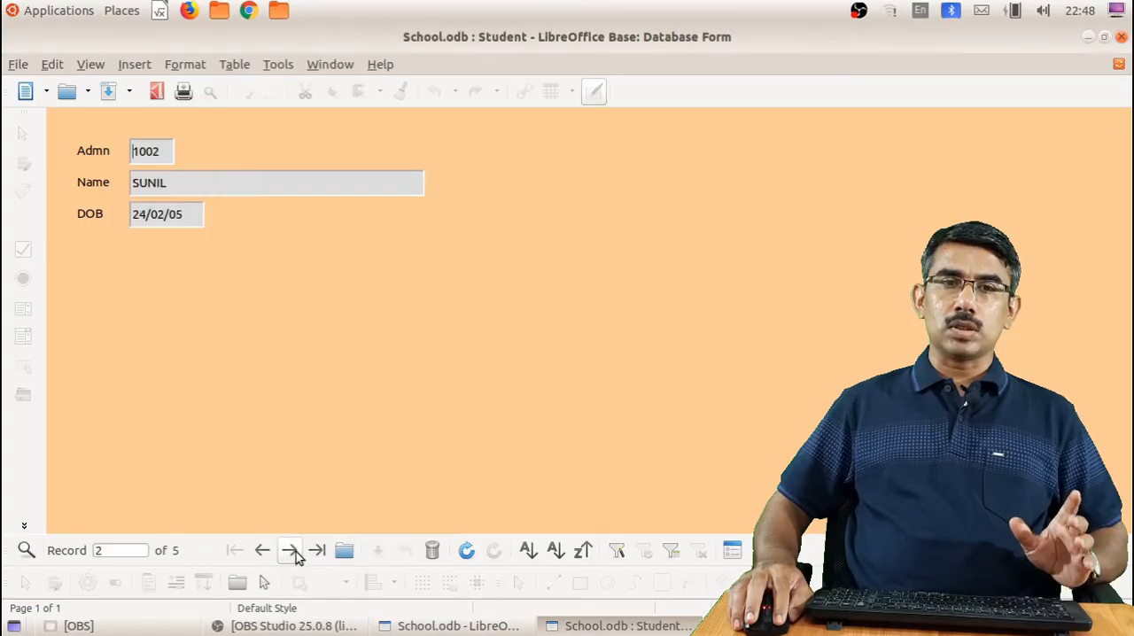
{"action": "left_click", "coordinate": [294, 551]}
{"action": "left_click", "coordinate": [294, 551]}
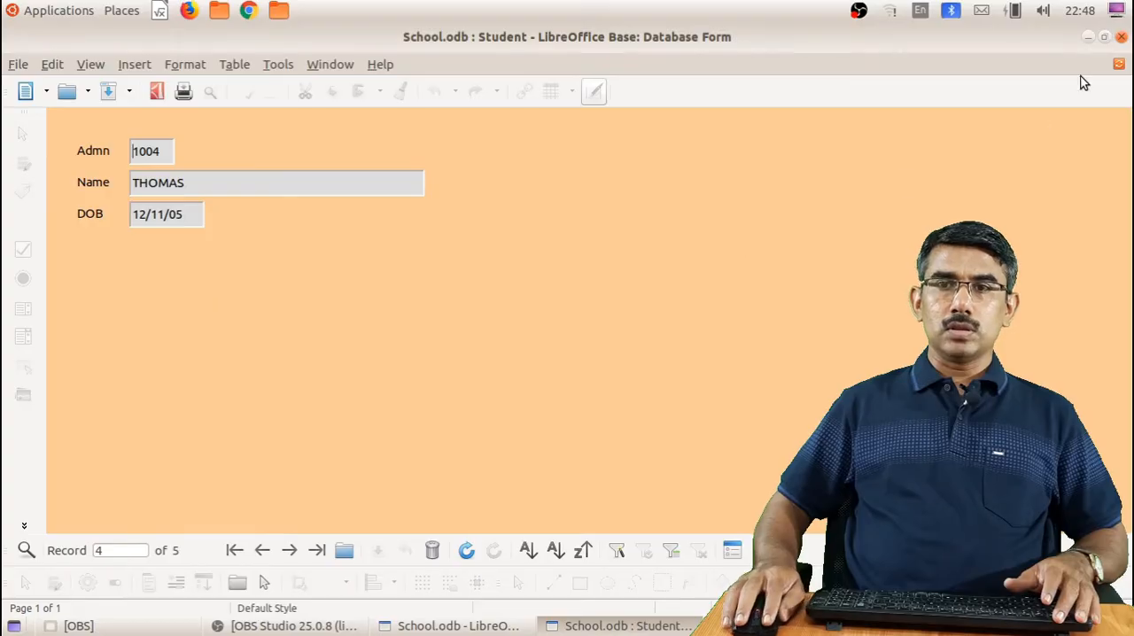
{"action": "left_click", "coordinate": [1122, 36]}
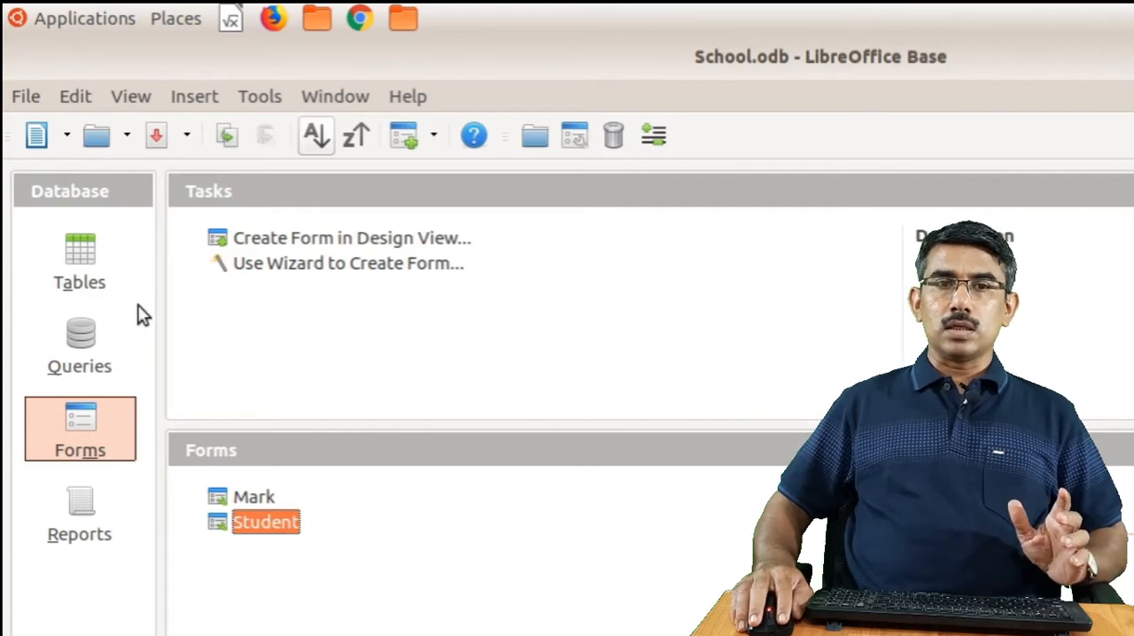
Open the Student table to check the records entered through the form, and close it
{"action": "left_click", "coordinate": [80, 257]}
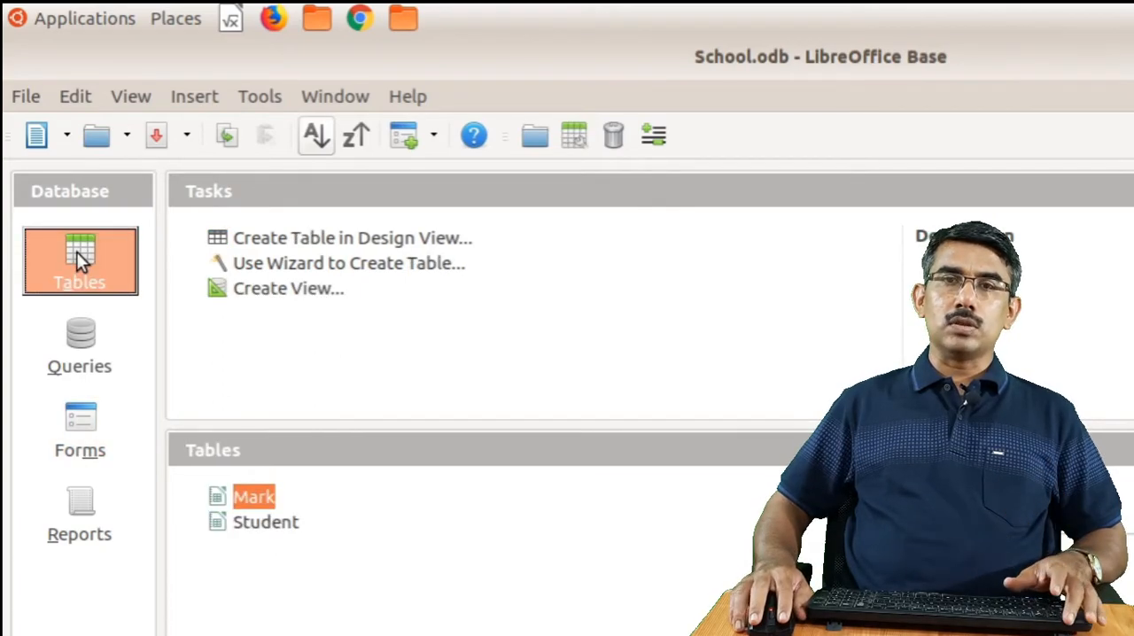
{"action": "double_click", "coordinate": [245, 523]}
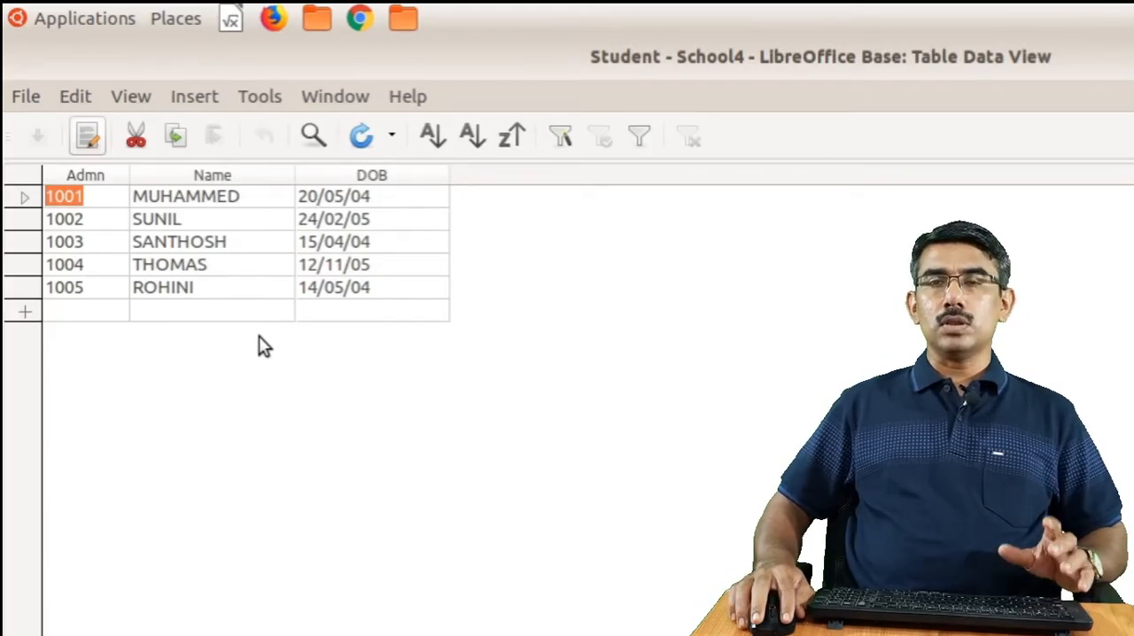
{"action": "key", "text": "ctrl+w"}
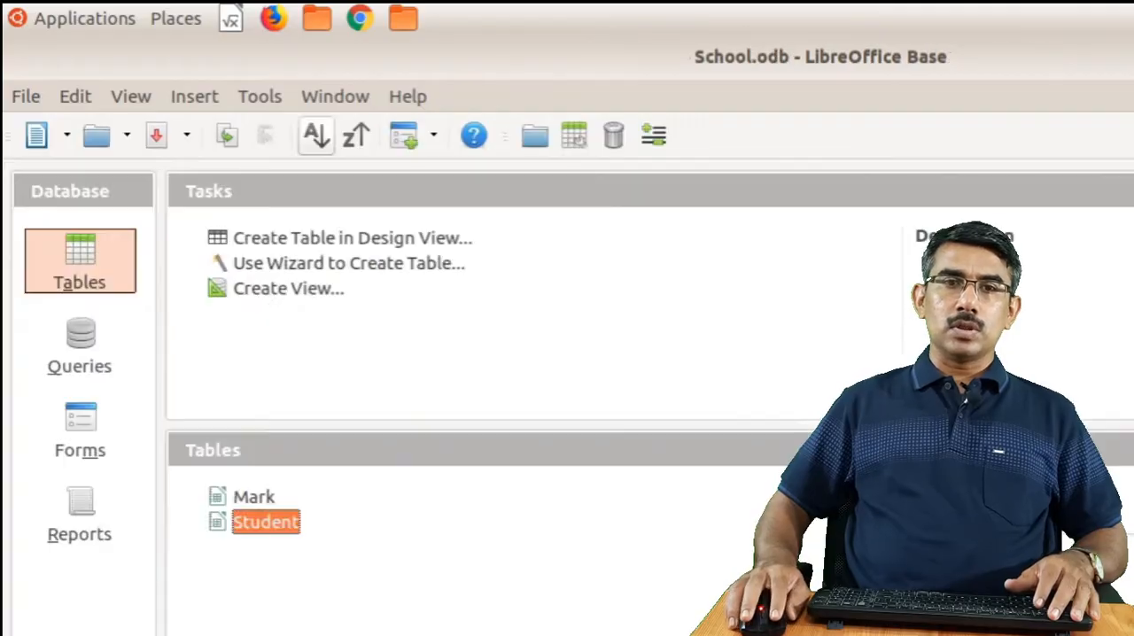
Open the Mark form, enter the first student's admission number with BS 50 and AC 45, and advance to a new record
{"action": "left_click", "coordinate": [102, 421]}
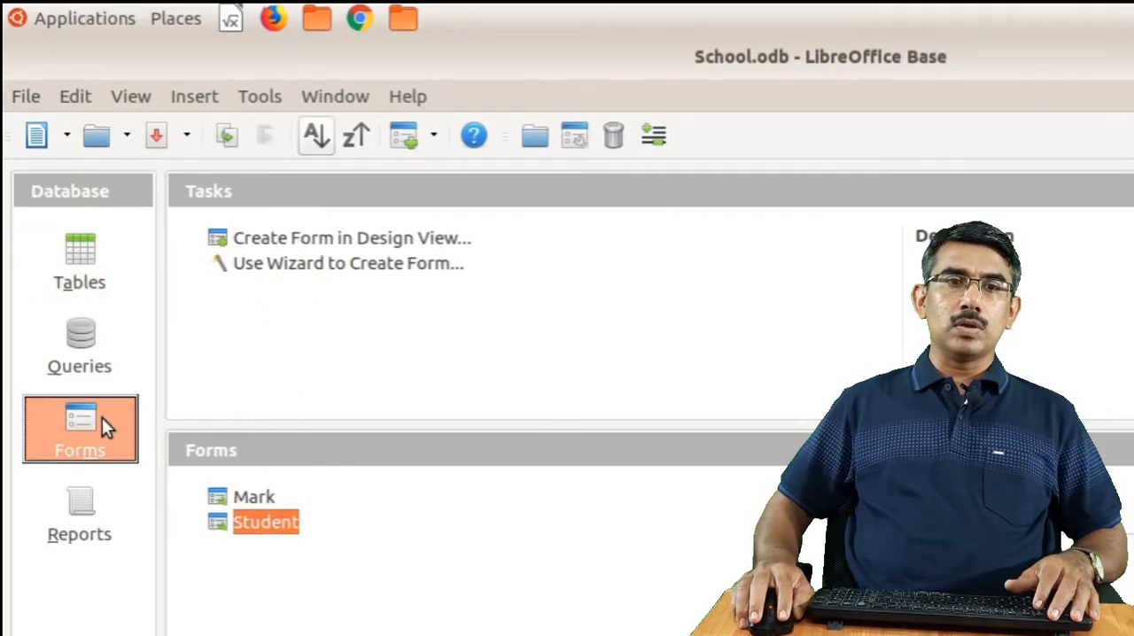
{"action": "left_click", "coordinate": [250, 500]}
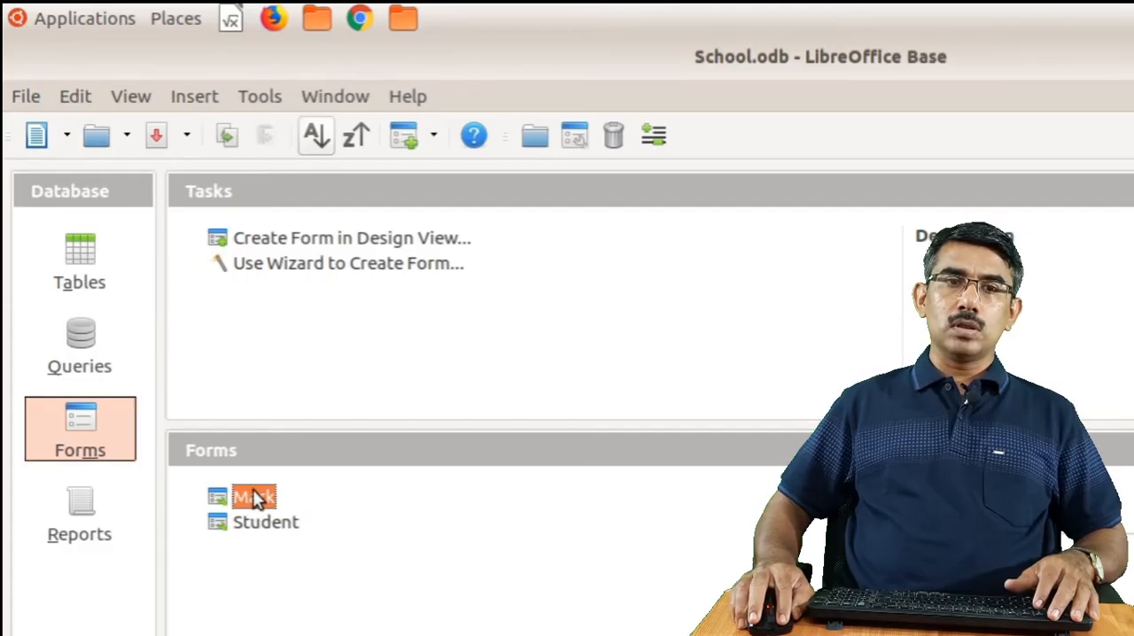
{"action": "double_click", "coordinate": [254, 498]}
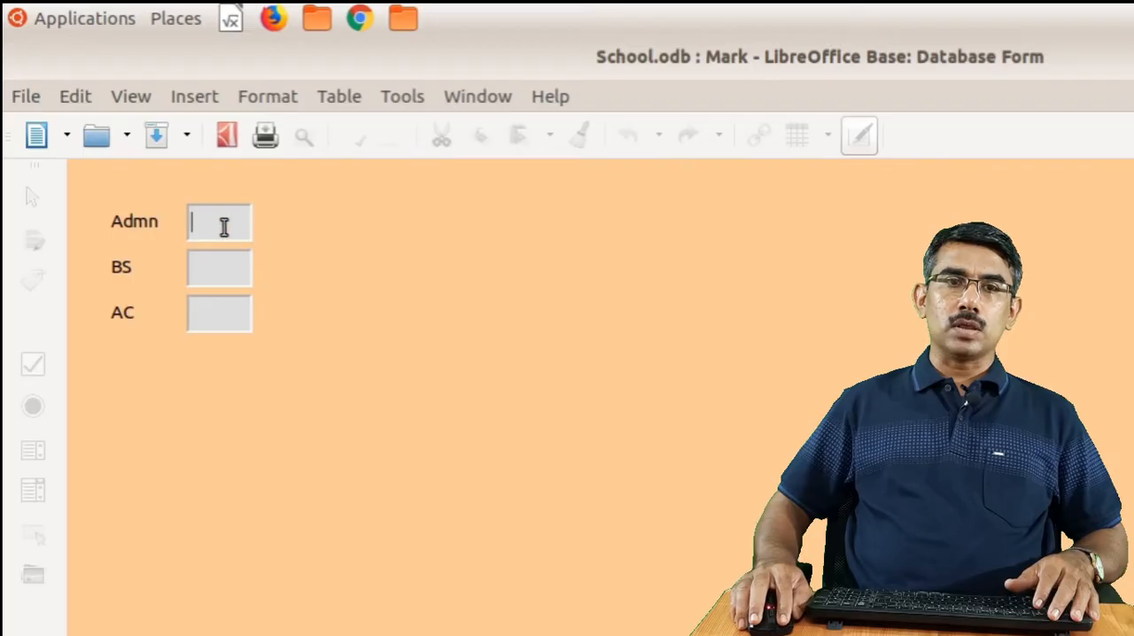
{"action": "type", "text": "1001"}
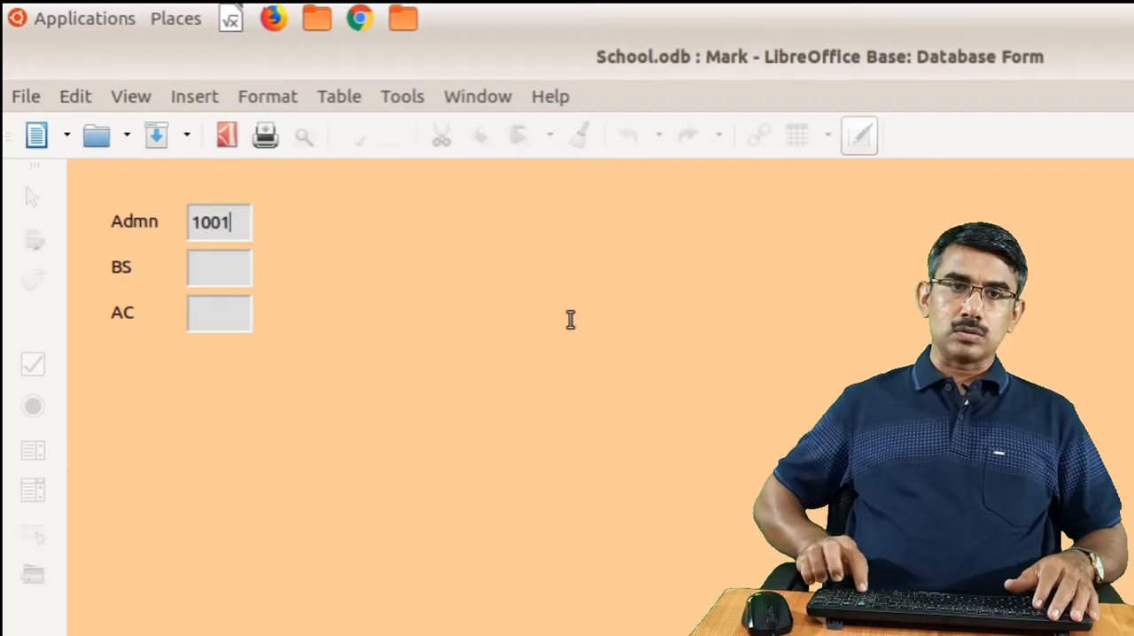
{"action": "key", "text": "Tab"}
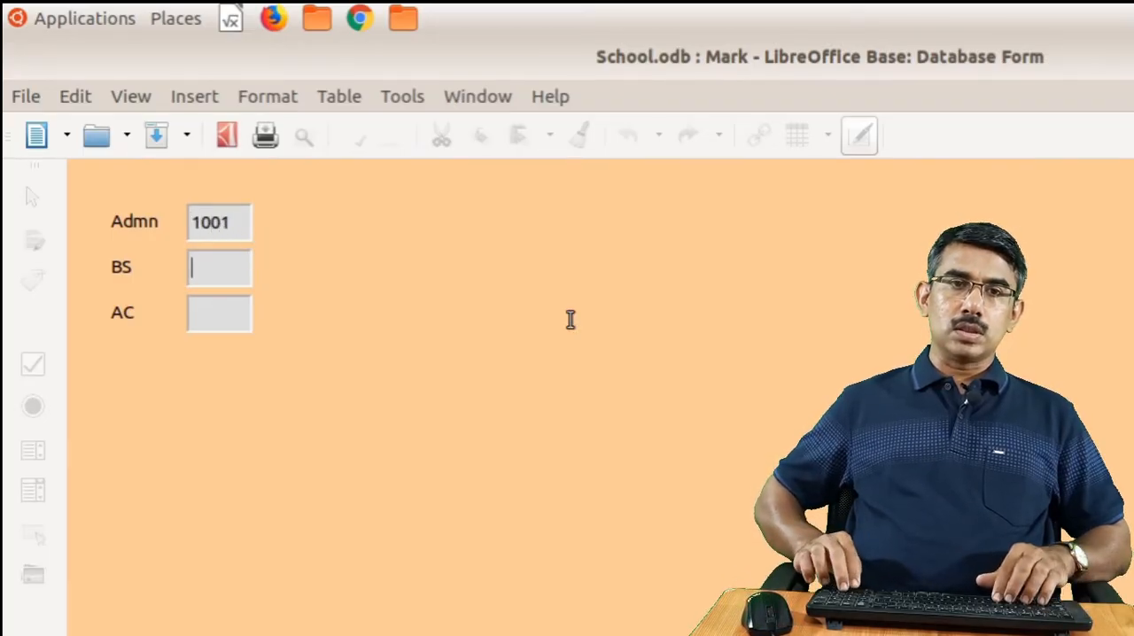
{"action": "type", "text": "50"}
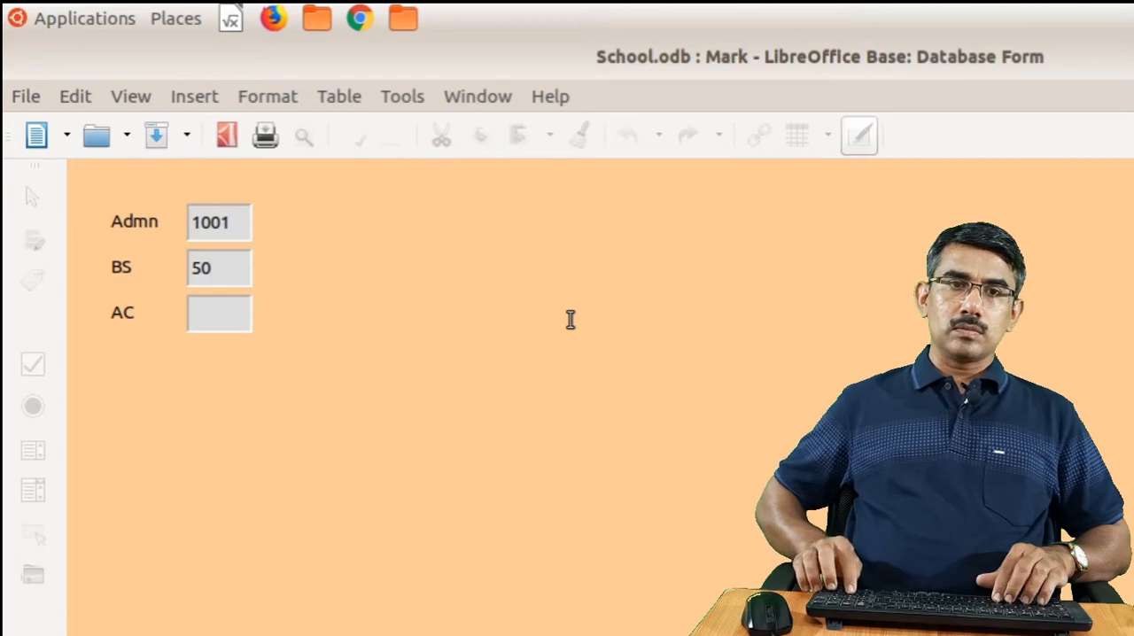
{"action": "type", "text": "45"}
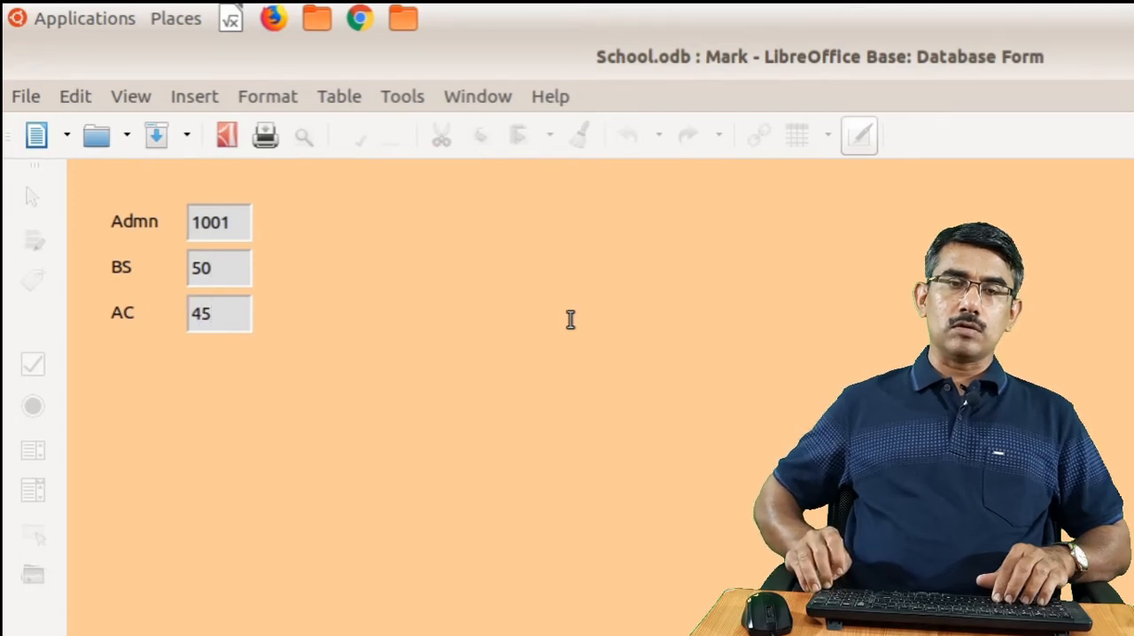
{"action": "key", "text": "Tab"}
Enter the second student's admission number with BS 65 and AC 55, and advance to a new record
{"action": "type", "text": "1002"}
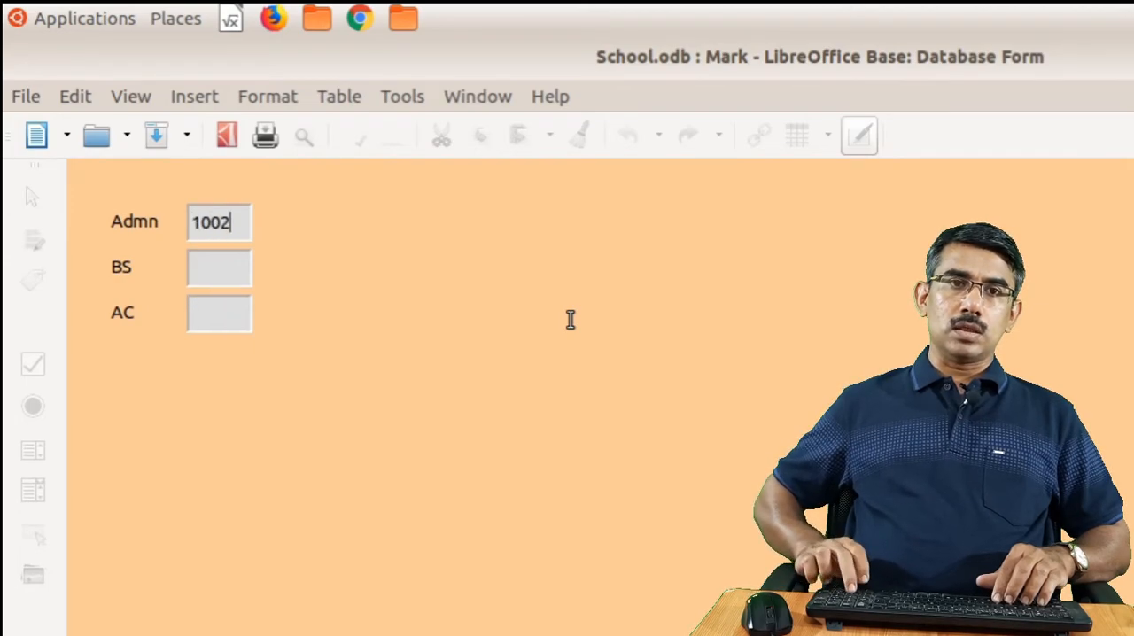
{"action": "key", "text": "Tab"}
{"action": "type", "text": "65"}
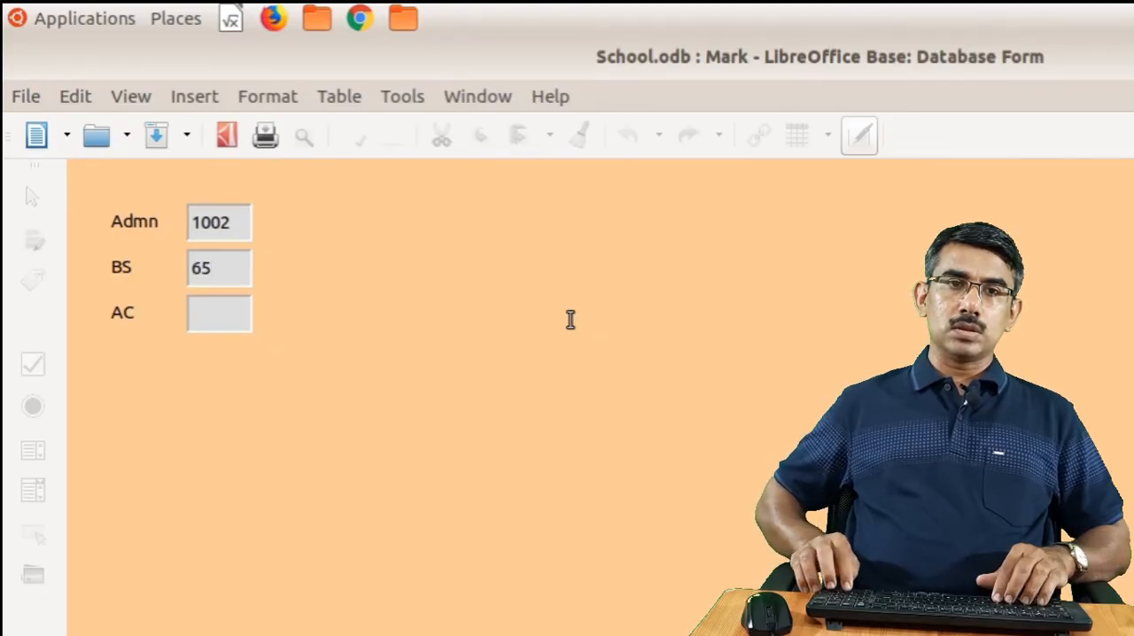
{"action": "type", "text": "55"}
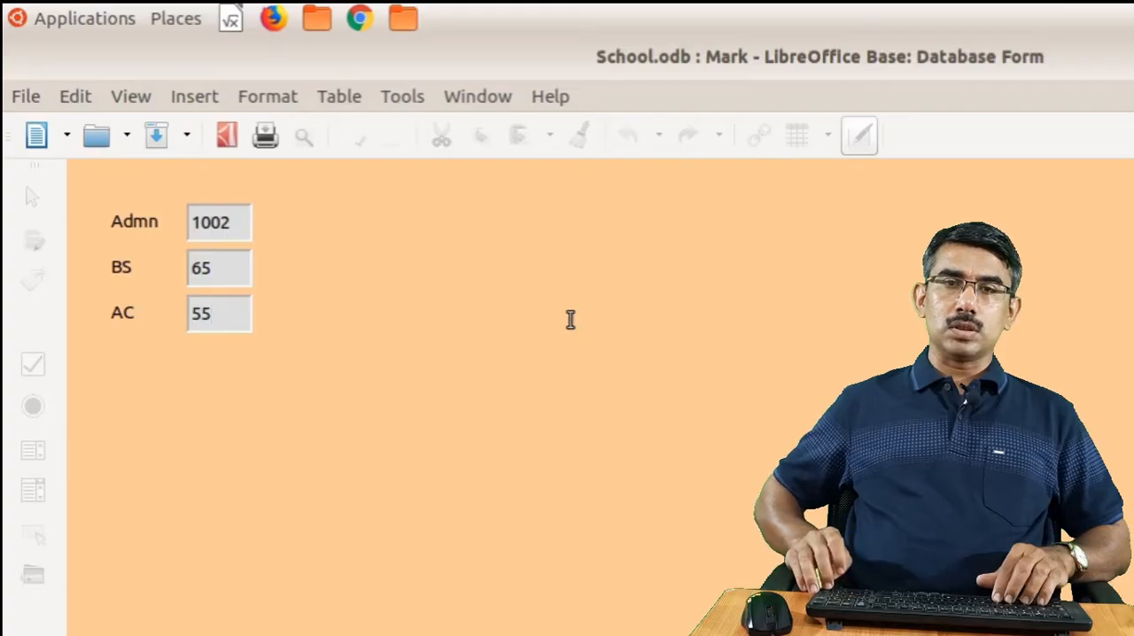
{"action": "key", "text": "Tab"}
Add the third student's mark record with the admission number, BS 45 and AC 45, and advance to a new record
{"action": "type", "text": "1003"}
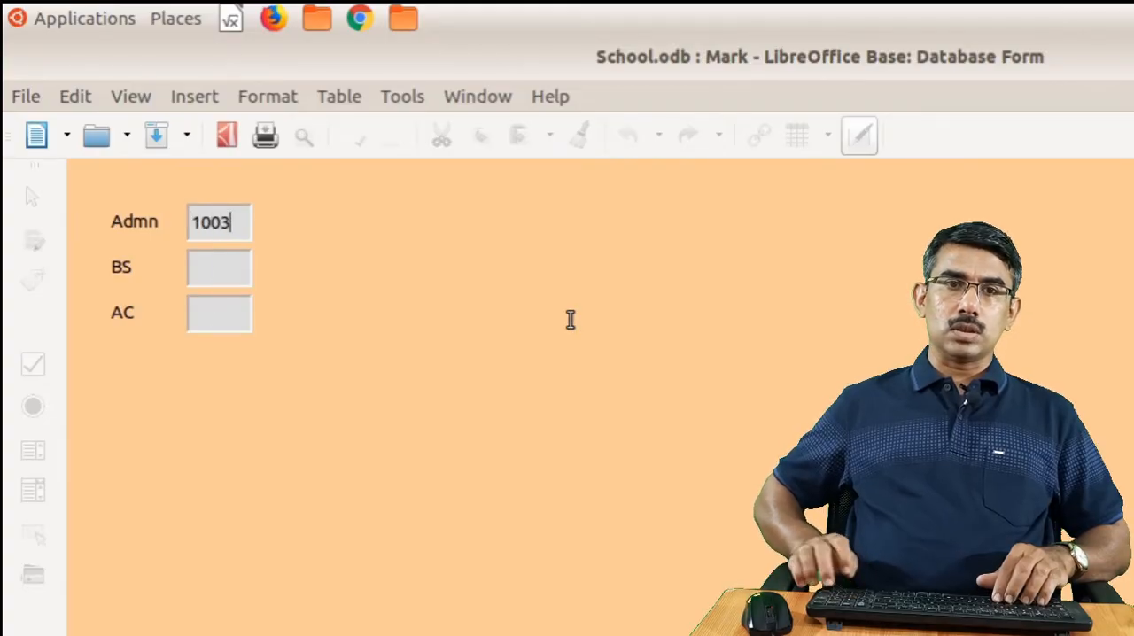
{"action": "key", "text": "Tab"}
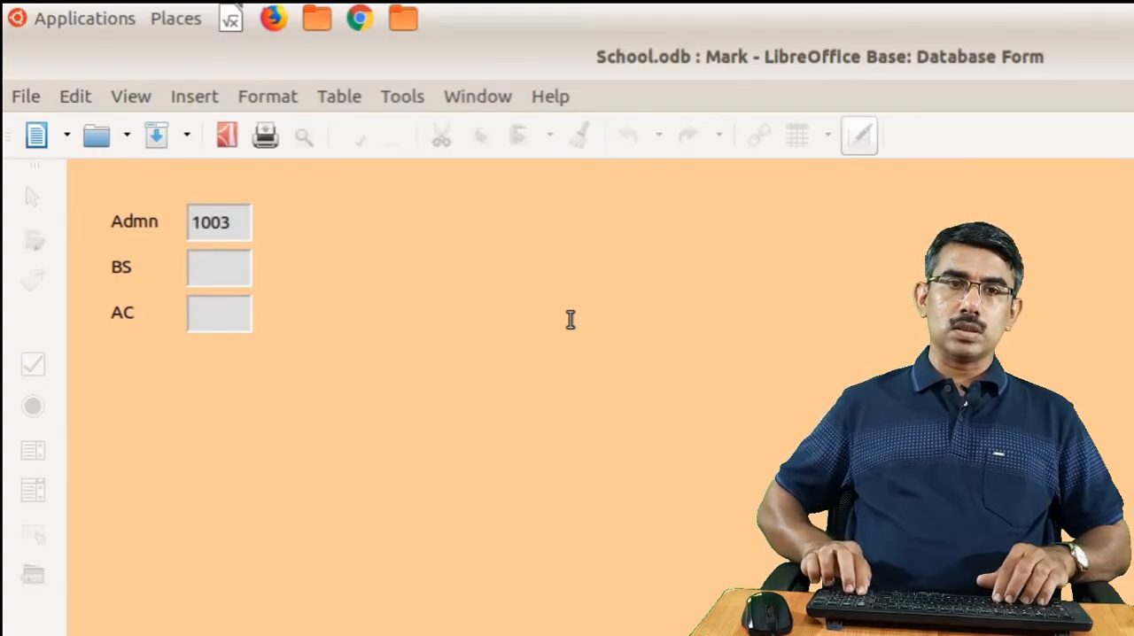
{"action": "type", "text": "45"}
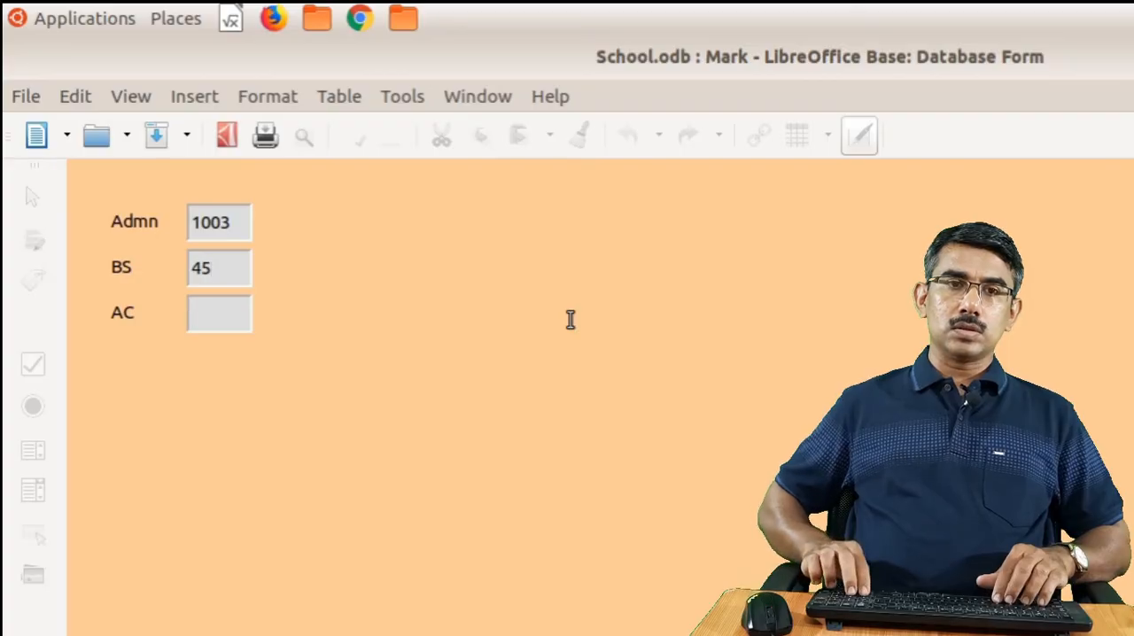
{"action": "type", "text": "45"}
{"action": "key", "text": "Tab"}
Fill in the fourth mark record with the student's admission number, BS 70 and AC 55, and advance to a new record
{"action": "type", "text": "1004"}
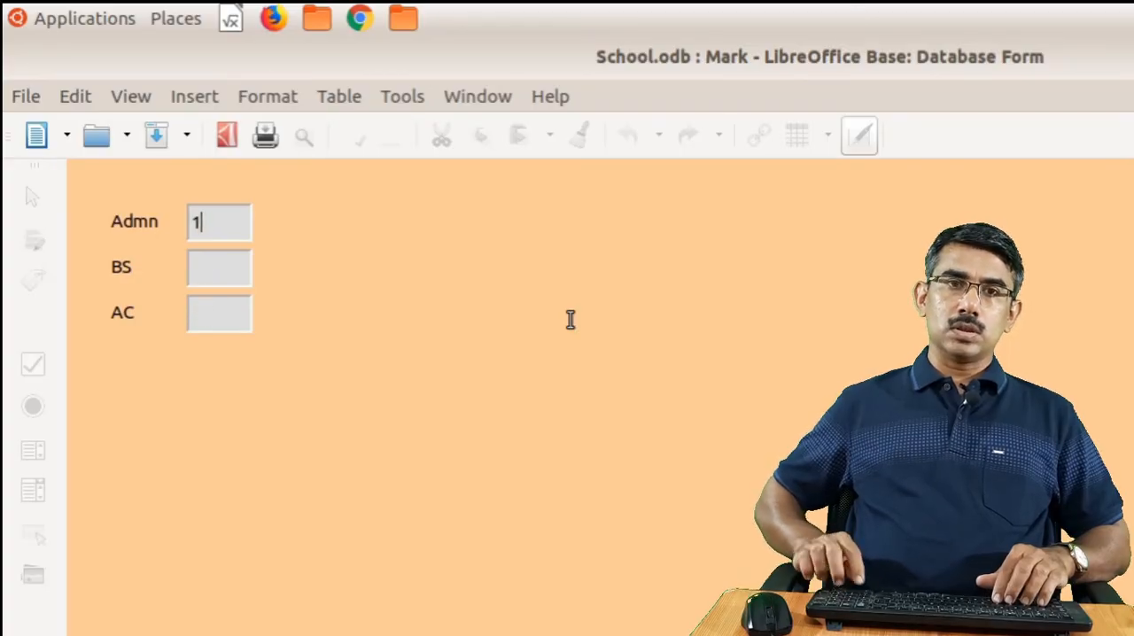
{"action": "key", "text": "Tab"}
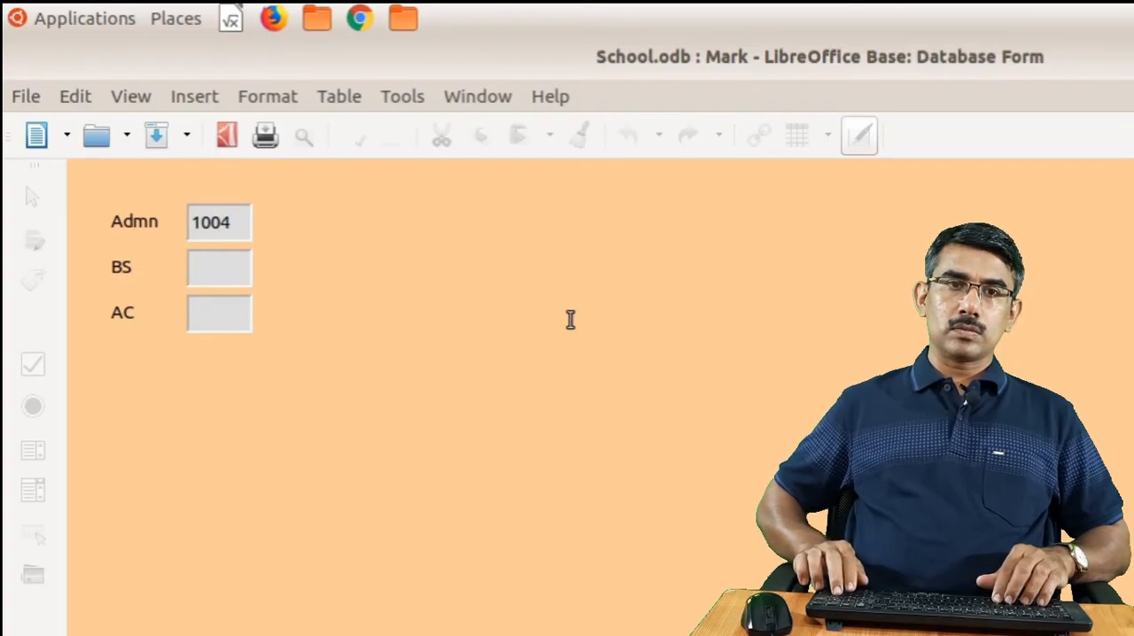
{"action": "type", "text": "70"}
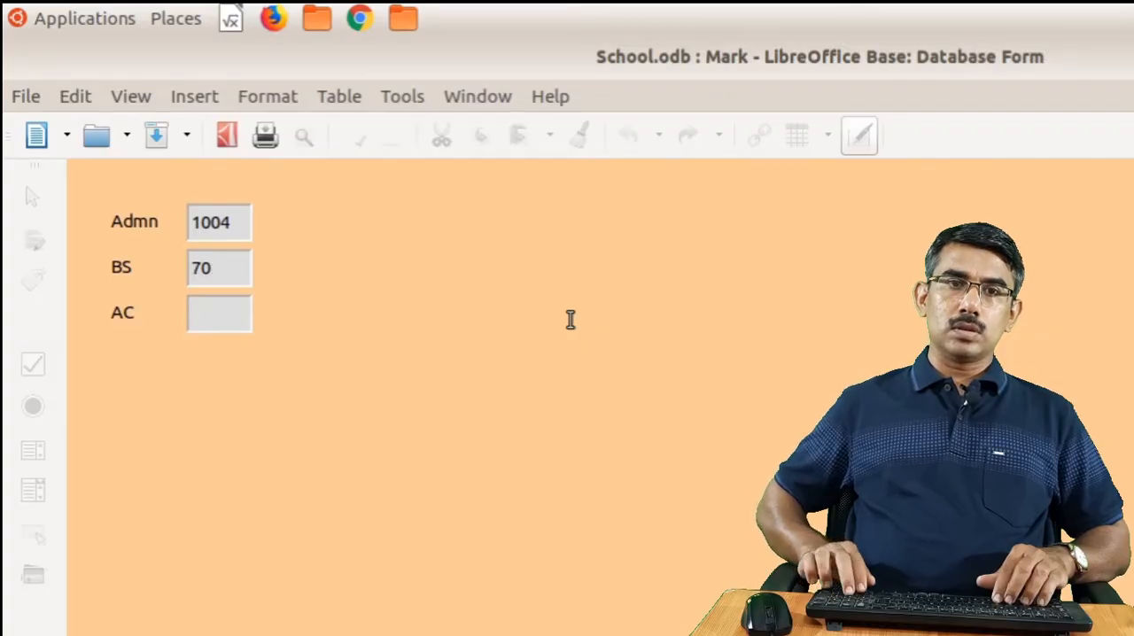
{"action": "key", "text": "Tab"}
{"action": "type", "text": "55"}
{"action": "key", "text": "Tab"}
Enter the fifth student's admission number with BS 24 and AC 18, and save the record by advancing to a new one
{"action": "type", "text": "100"}
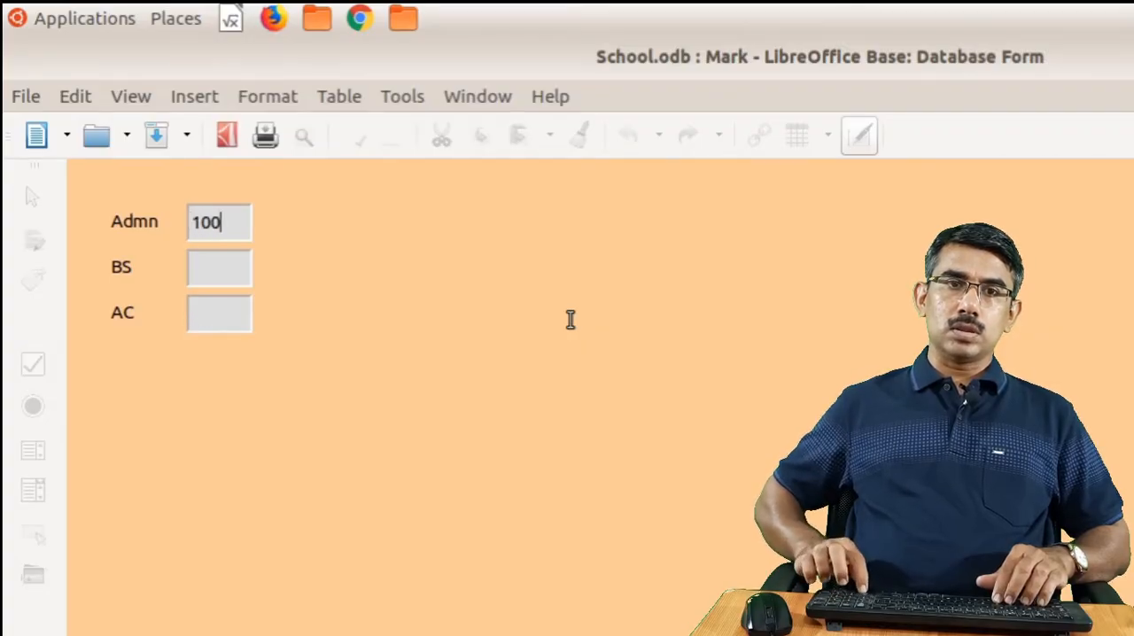
{"action": "type", "text": "5"}
{"action": "key", "text": "Tab"}
{"action": "type", "text": "2"}
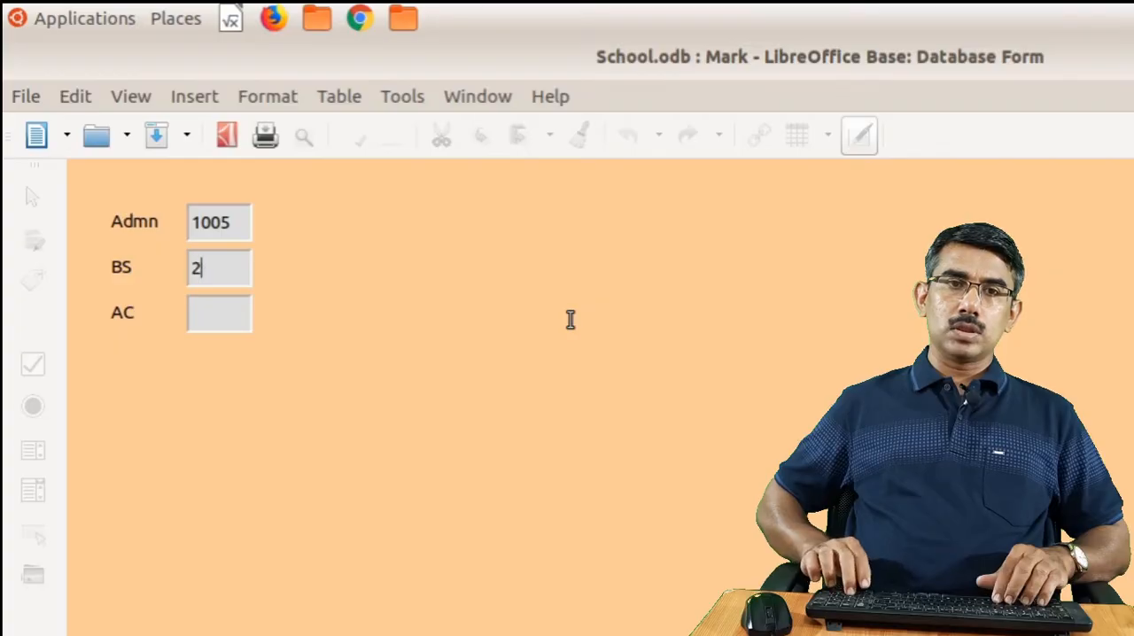
{"action": "type", "text": "418"}
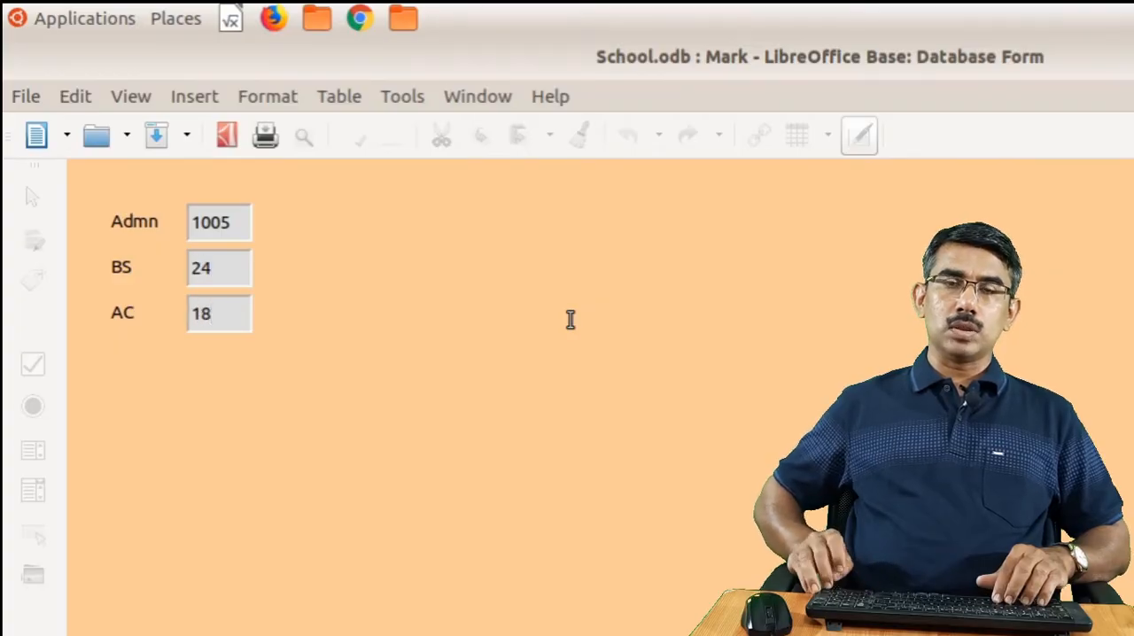
{"action": "key", "text": "Tab"}
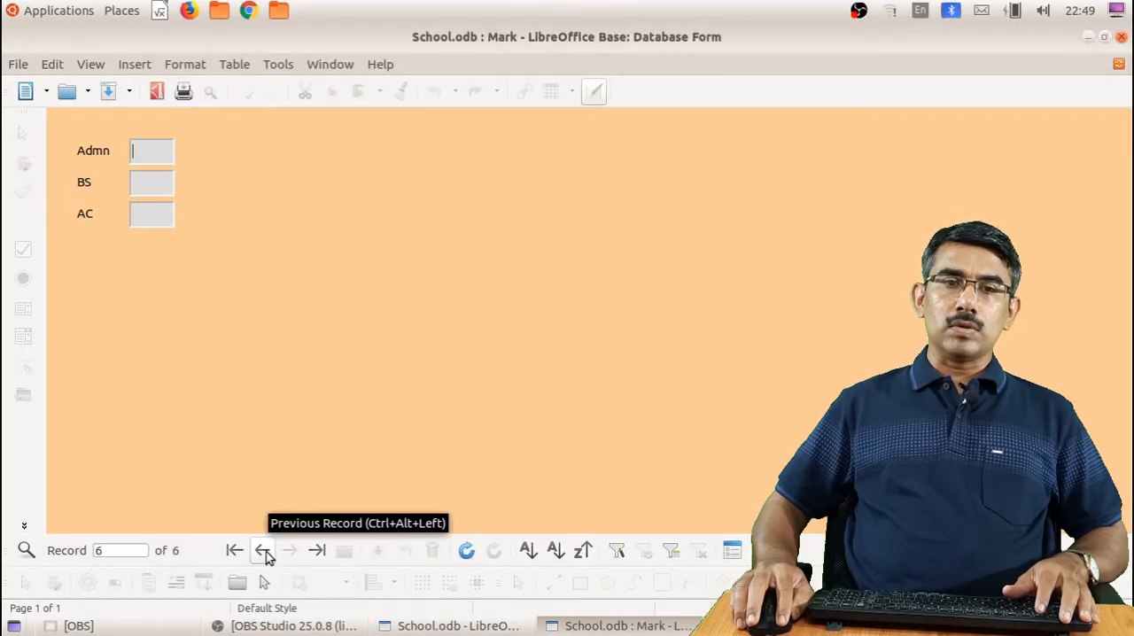
Review the Mark records one by one back to the first, and close the form
{"action": "left_click", "coordinate": [264, 550]}
{"action": "left_click", "coordinate": [263, 551]}
{"action": "left_click", "coordinate": [265, 550]}
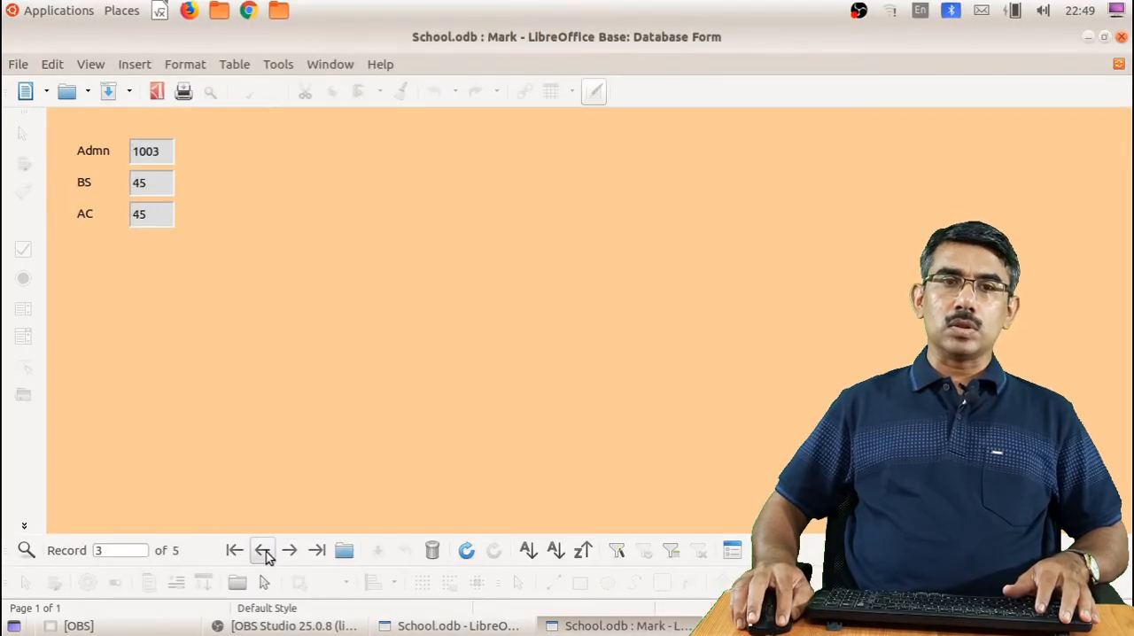
{"action": "left_click", "coordinate": [265, 550]}
{"action": "left_click", "coordinate": [265, 550]}
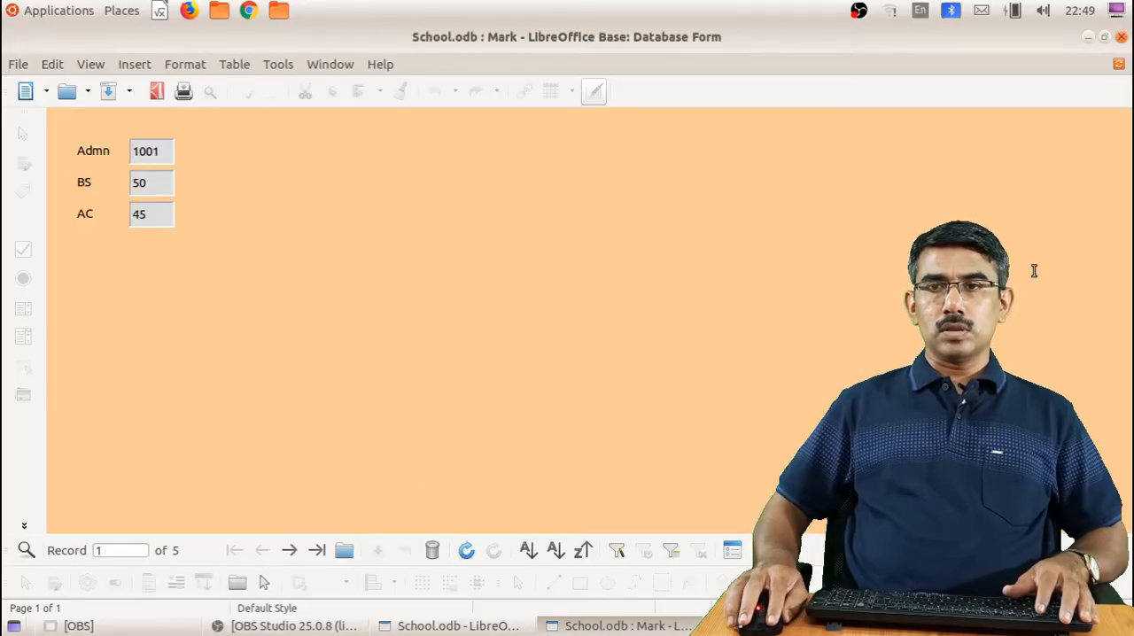
{"action": "left_click", "coordinate": [1122, 38]}
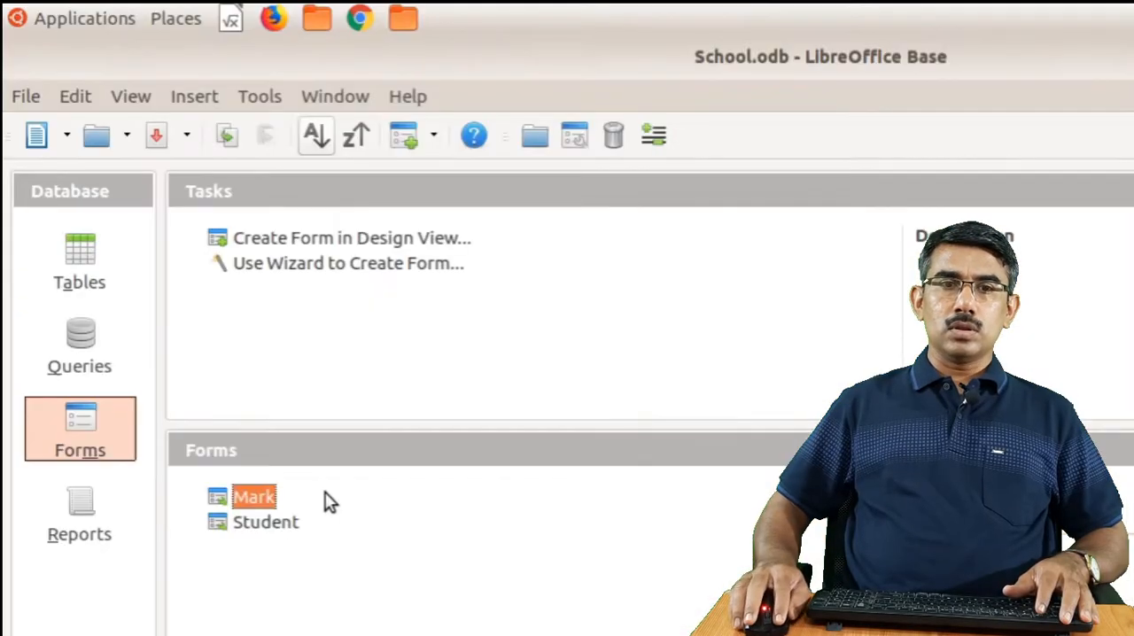
Open the Mark table to check the BS and AC marks stored for each student, and close it
{"action": "left_click", "coordinate": [68, 186]}
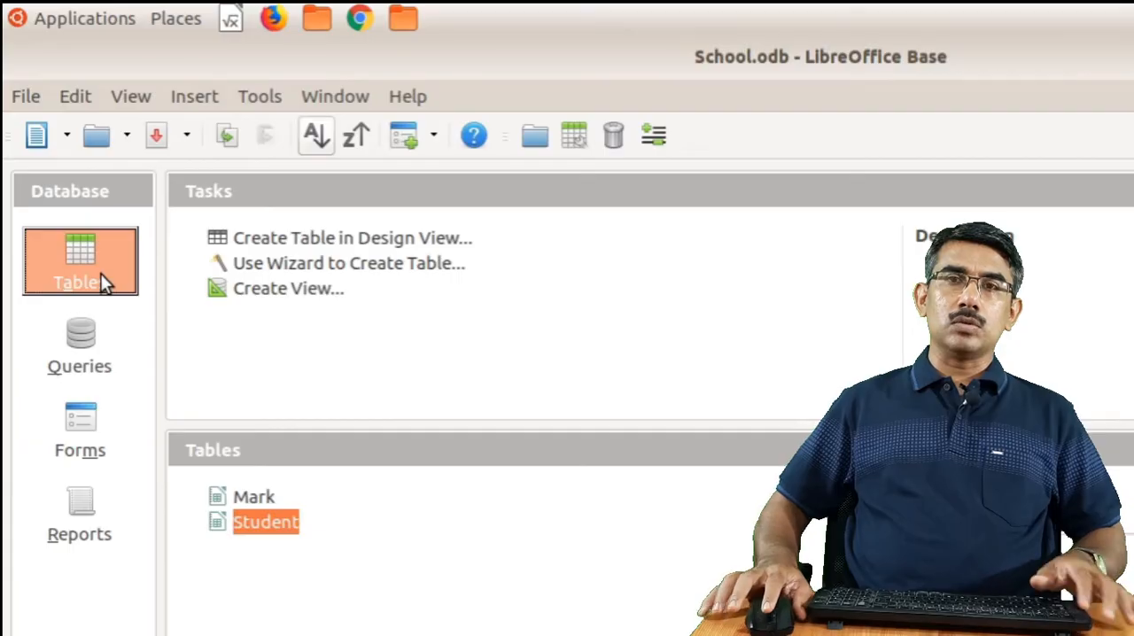
{"action": "left_click", "coordinate": [251, 498]}
{"action": "double_click", "coordinate": [251, 498]}
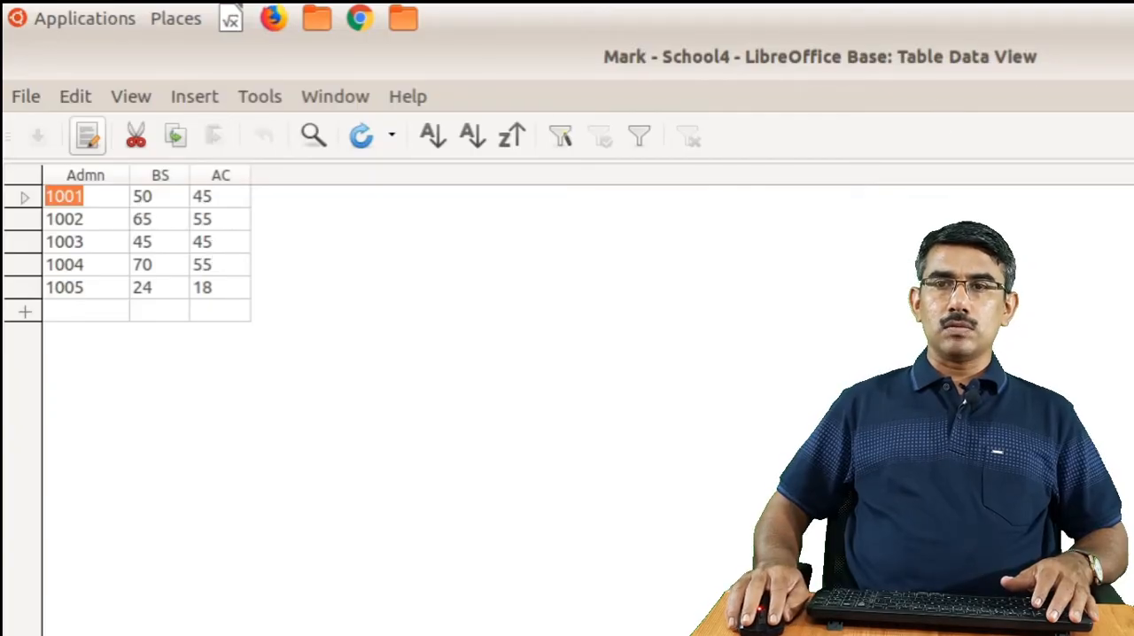
{"action": "left_click", "coordinate": [1130, 57]}
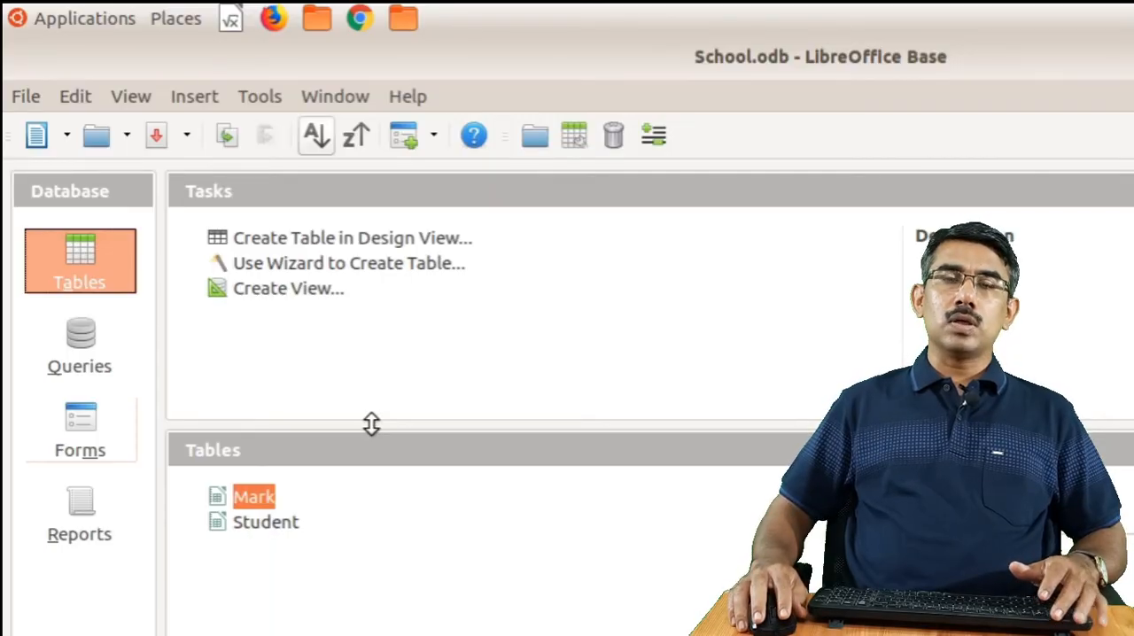
Open the Relationships design and add the Student and Mark tables to it, closing the Add Tables dialog
{"action": "left_click", "coordinate": [272, 99]}
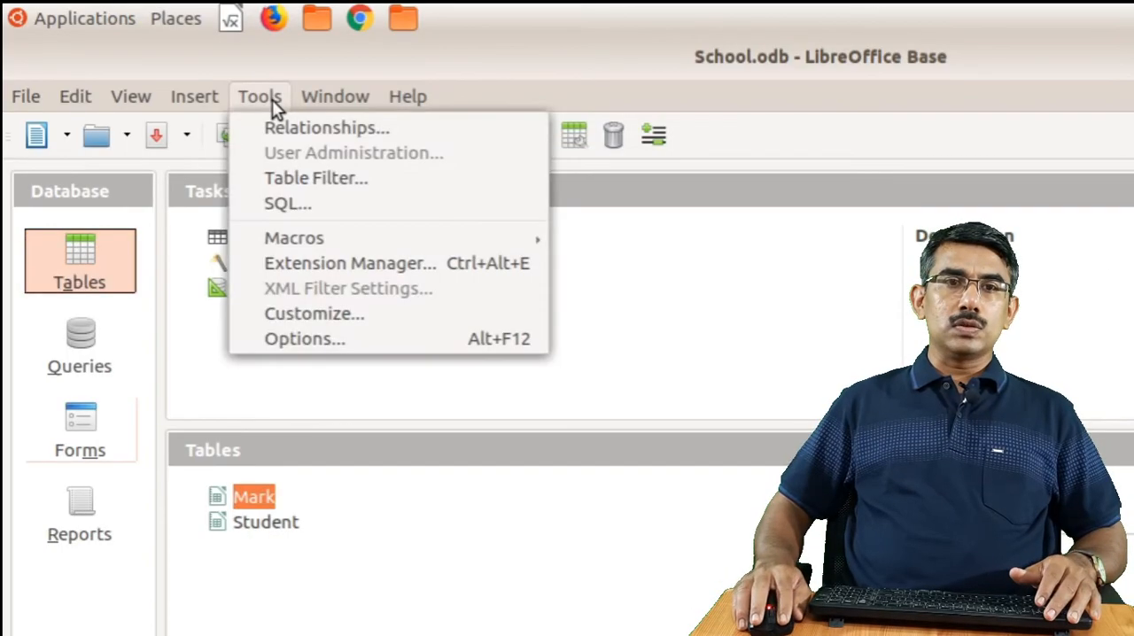
{"action": "left_click", "coordinate": [391, 135]}
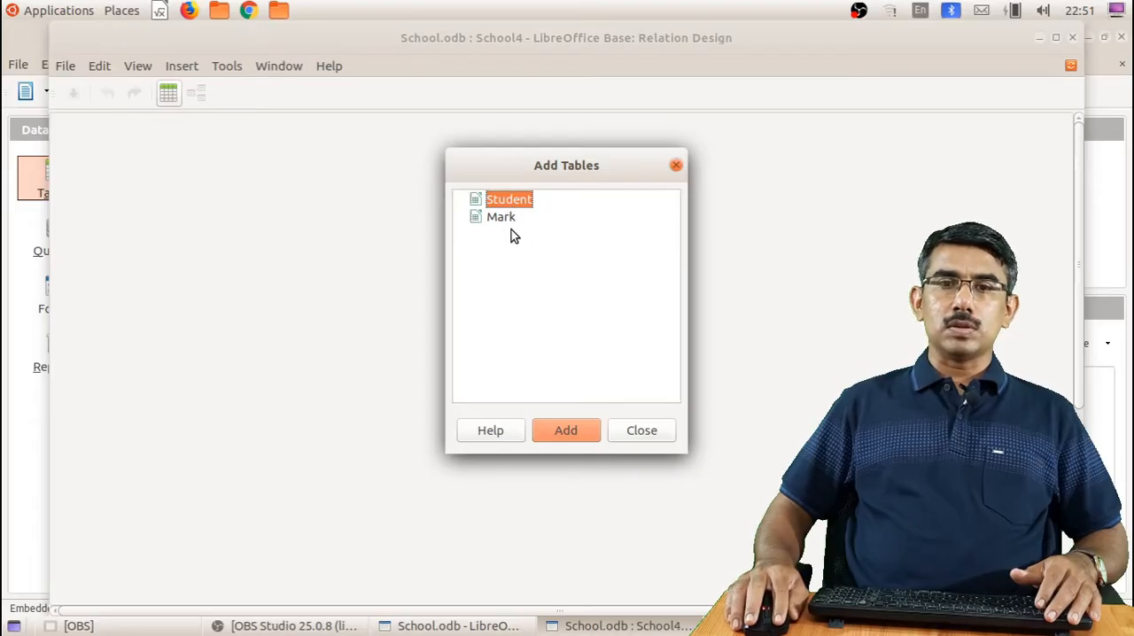
{"action": "left_click", "coordinate": [564, 428]}
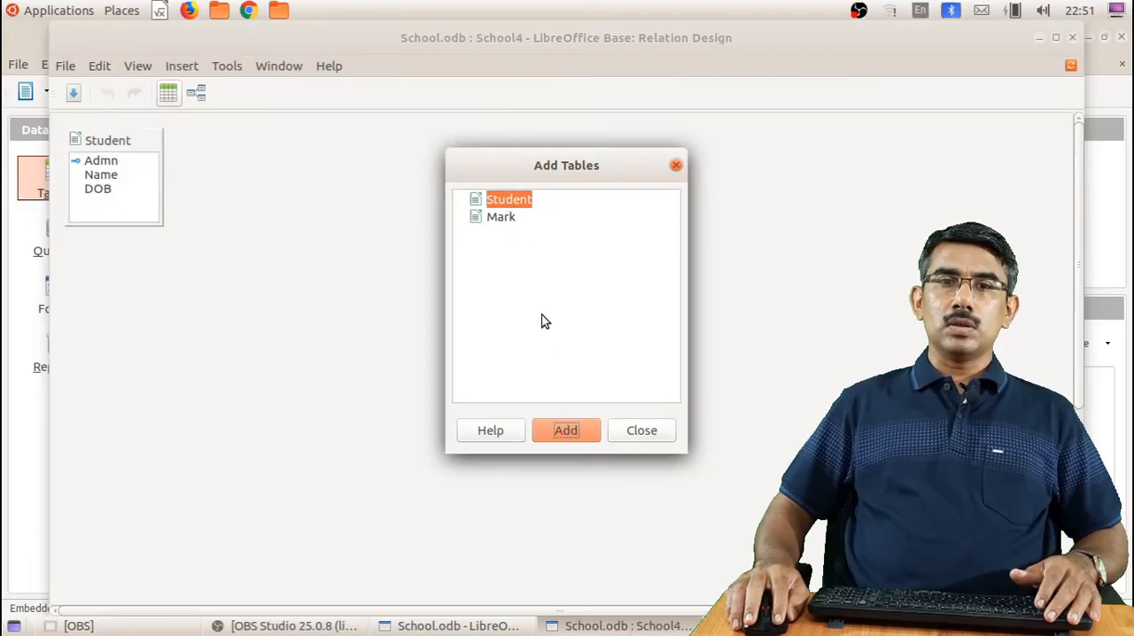
{"action": "left_click", "coordinate": [501, 215]}
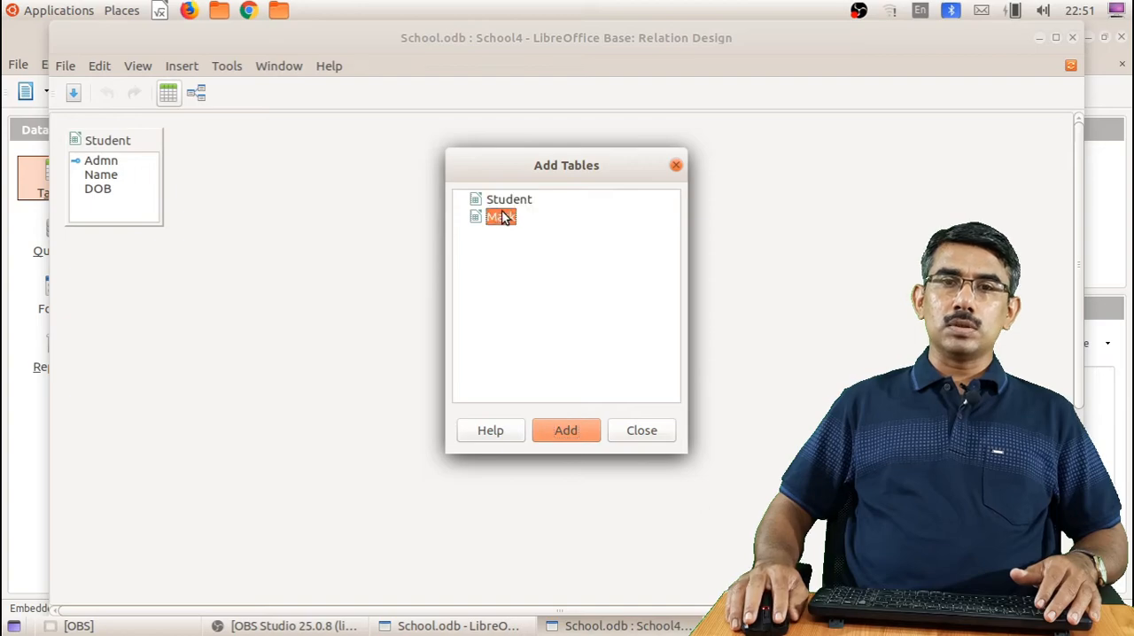
{"action": "left_click", "coordinate": [568, 431]}
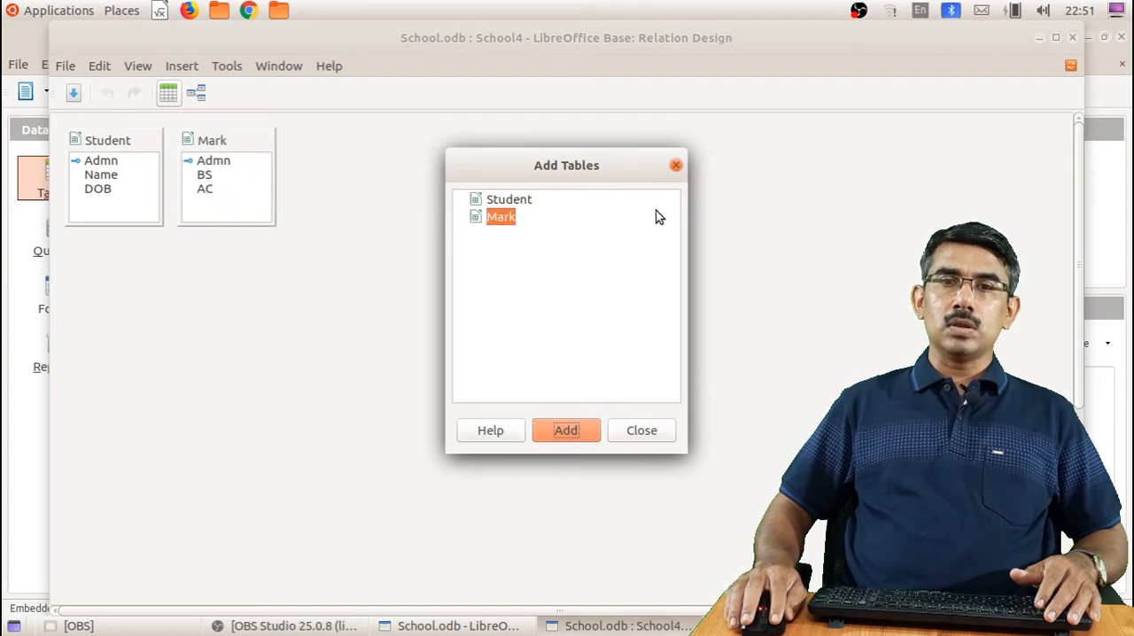
{"action": "left_click", "coordinate": [676, 165]}
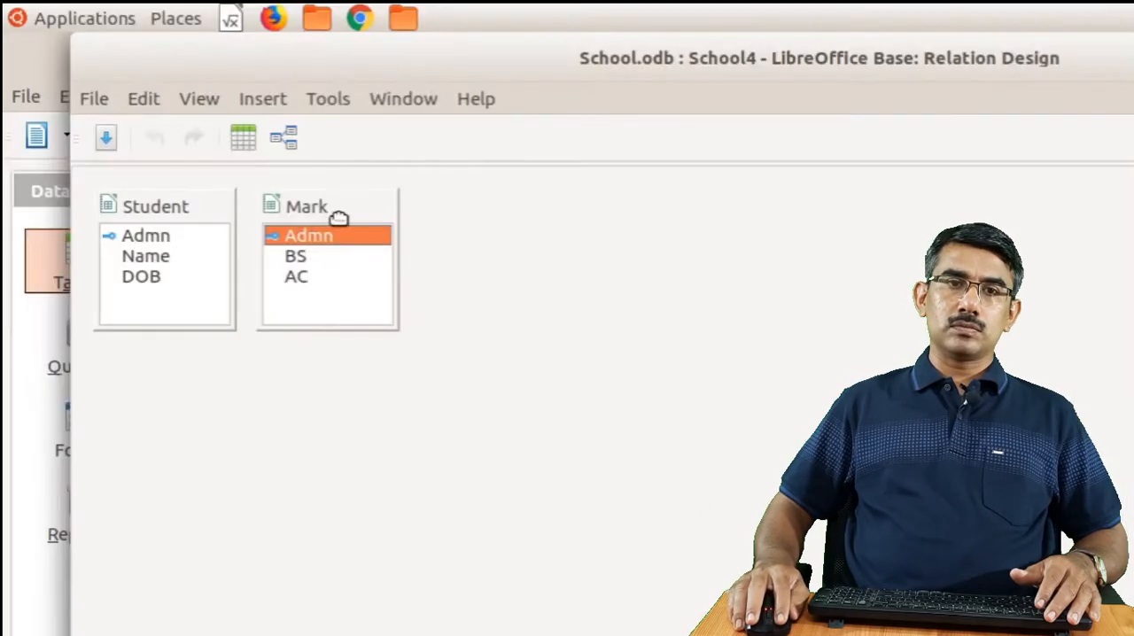
Relate the Student table's Admn field to the Mark table's Admn field, and save and close the relation design
{"action": "left_click_drag", "start_coordinate": [232, 149], "coordinate": [314, 211]}
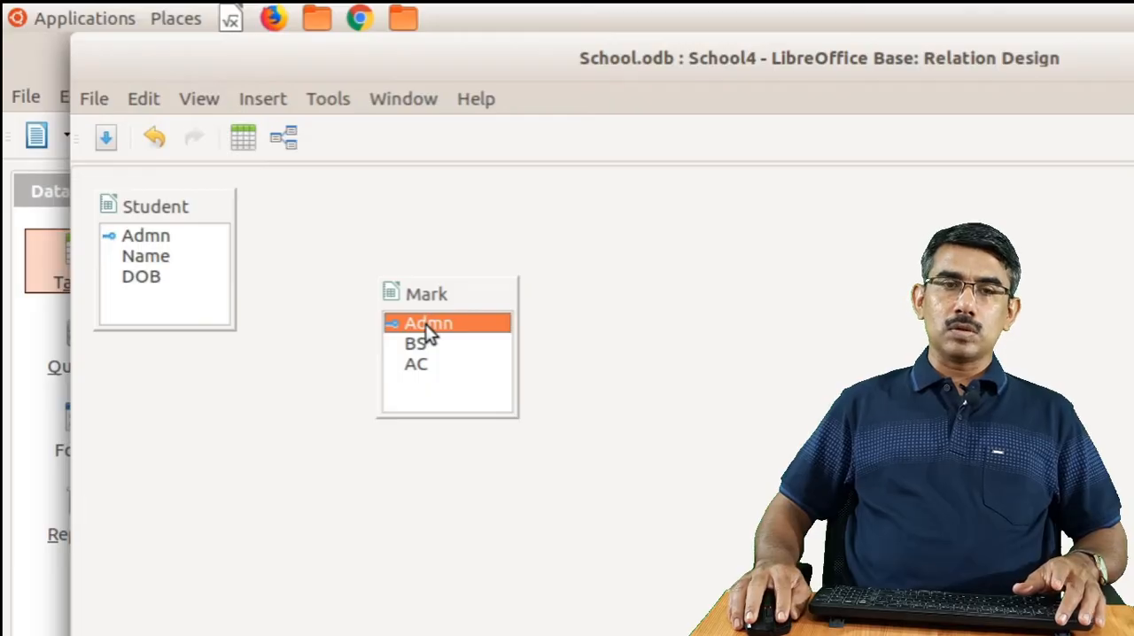
{"action": "left_click", "coordinate": [146, 234]}
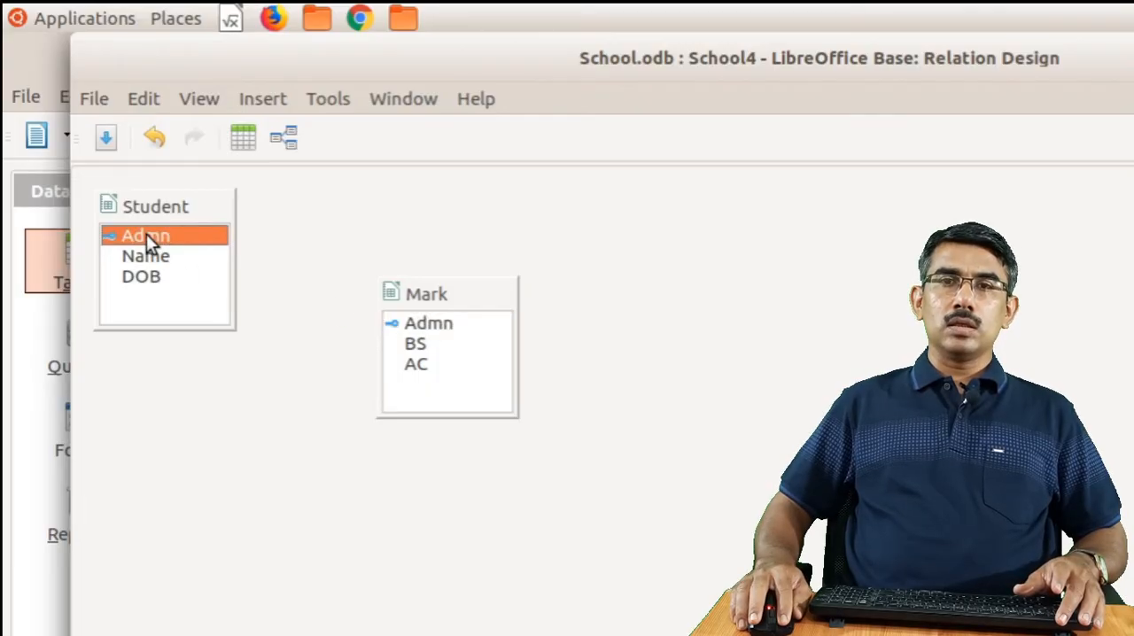
{"action": "left_click_drag", "start_coordinate": [146, 233], "coordinate": [483, 414]}
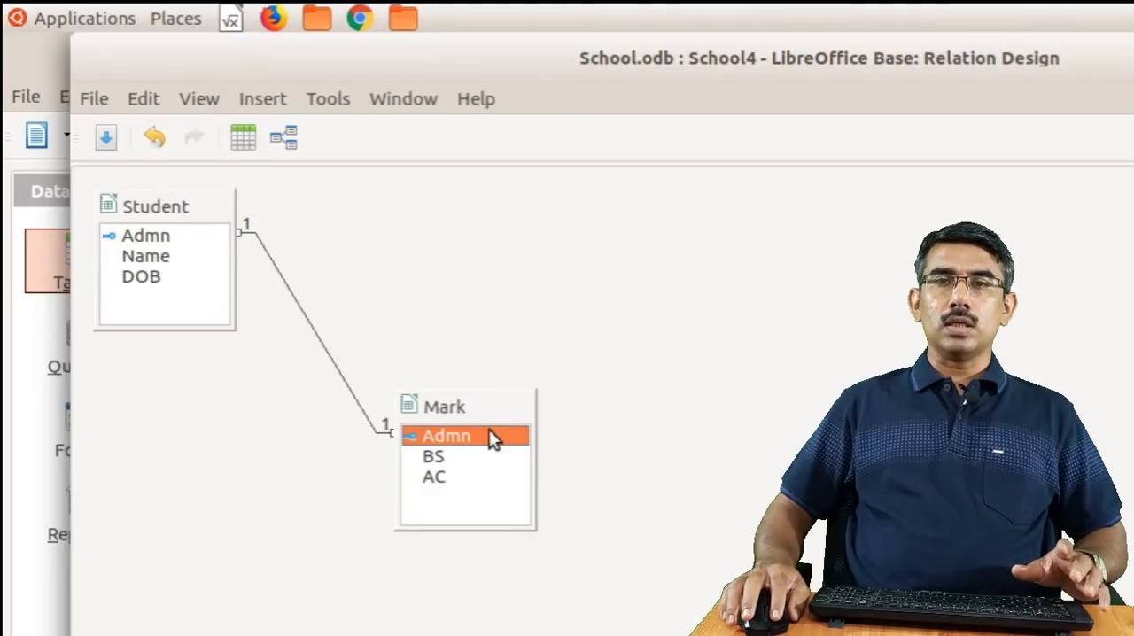
{"action": "left_click", "coordinate": [110, 143]}
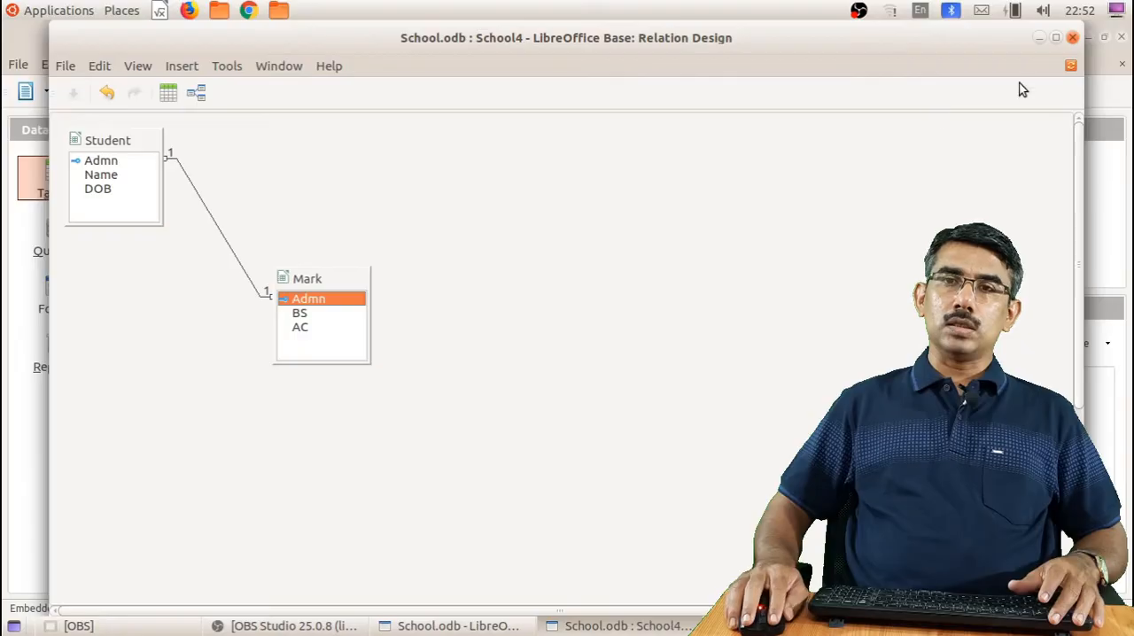
{"action": "left_click", "coordinate": [1073, 38]}
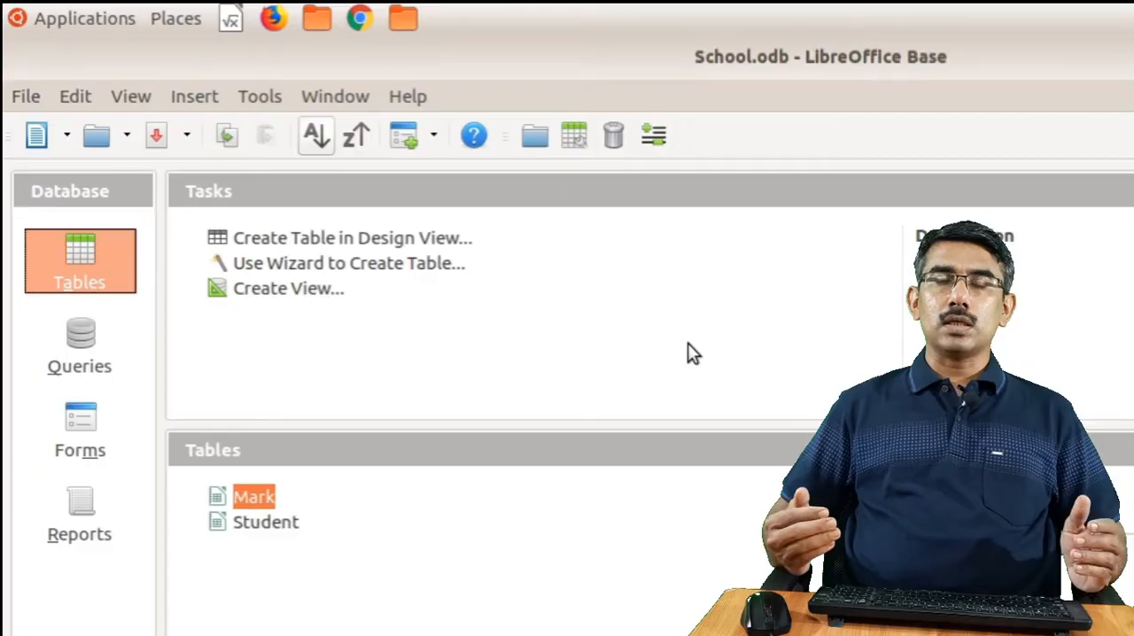
Start a new query in Design View with the Student and Mark tables added, closing the Add Table or Query dialog
{"action": "left_click", "coordinate": [82, 345]}
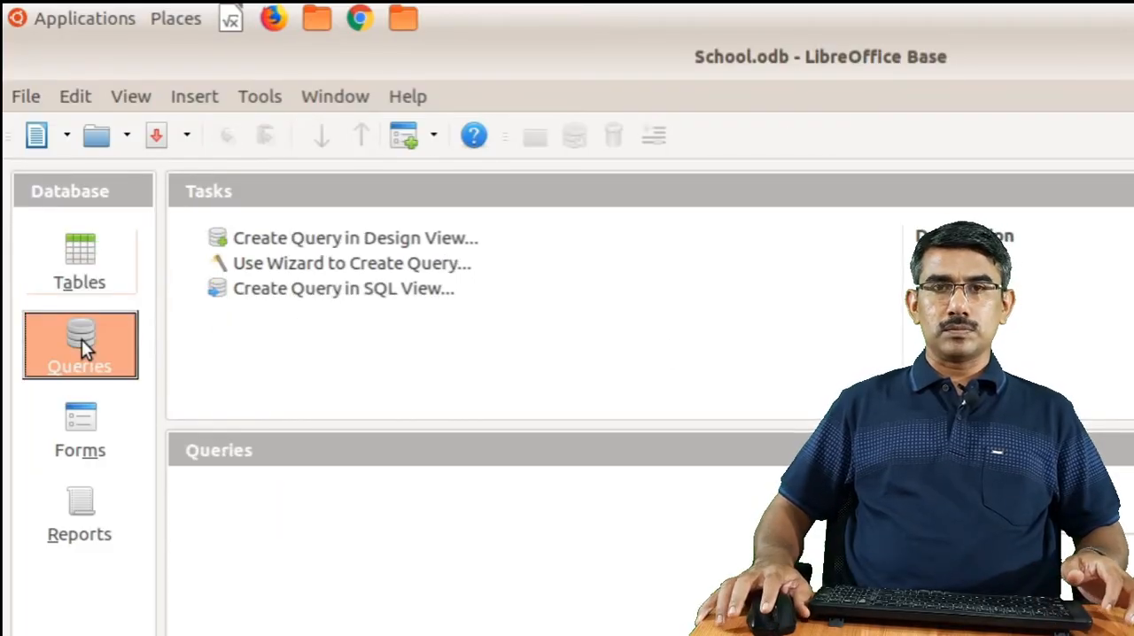
{"action": "left_click", "coordinate": [326, 247]}
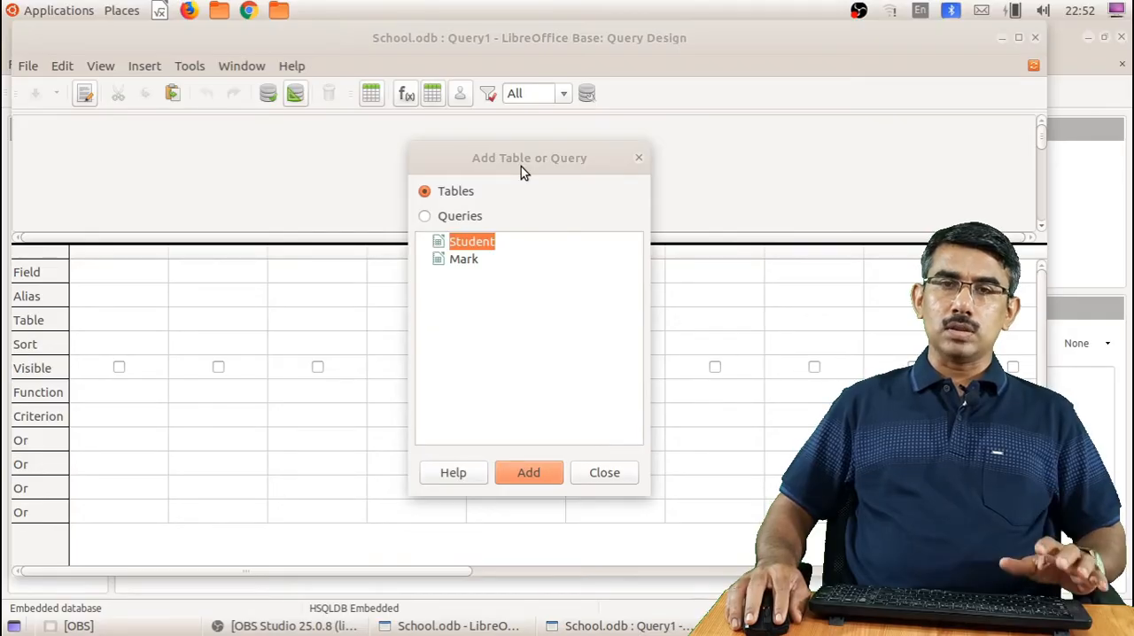
{"action": "left_click", "coordinate": [481, 243]}
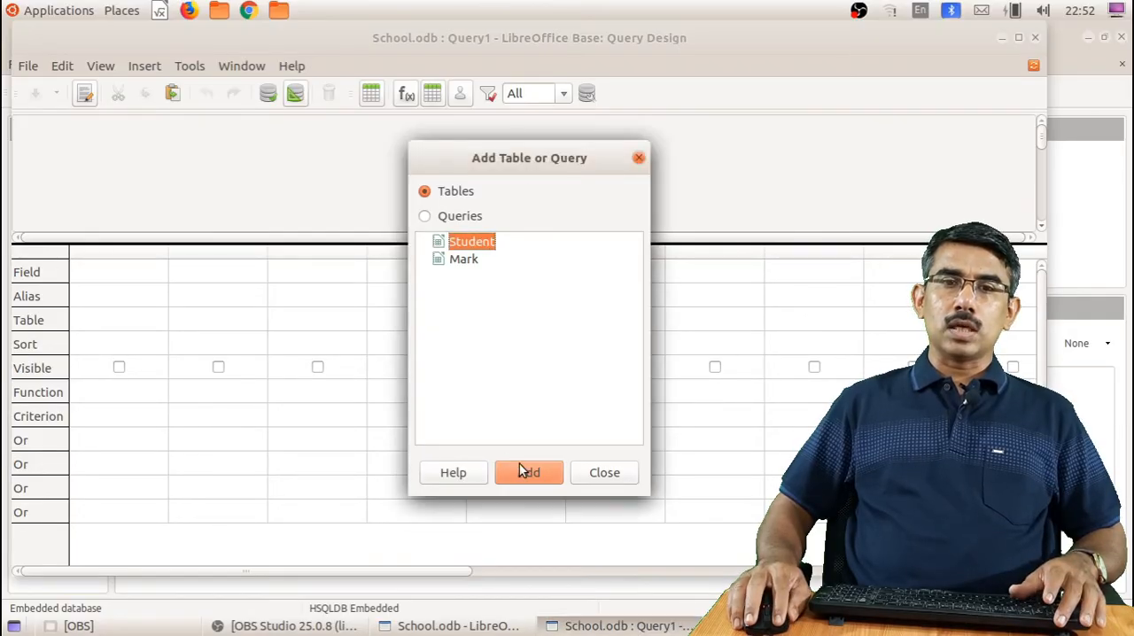
{"action": "left_click", "coordinate": [532, 471]}
{"action": "left_click", "coordinate": [463, 262]}
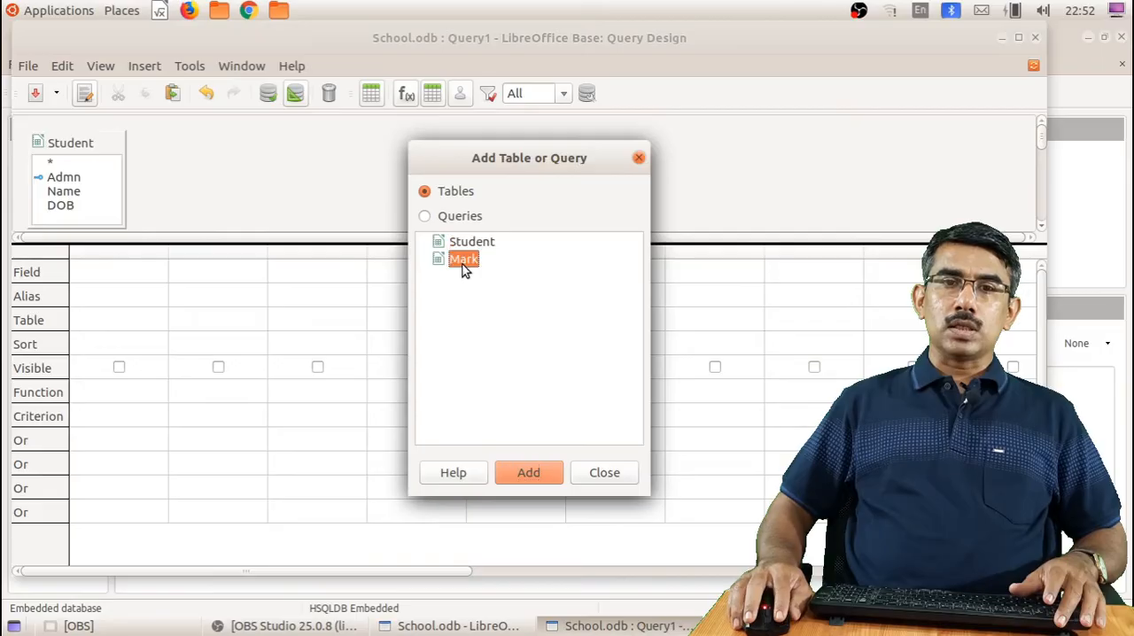
{"action": "left_click", "coordinate": [529, 474]}
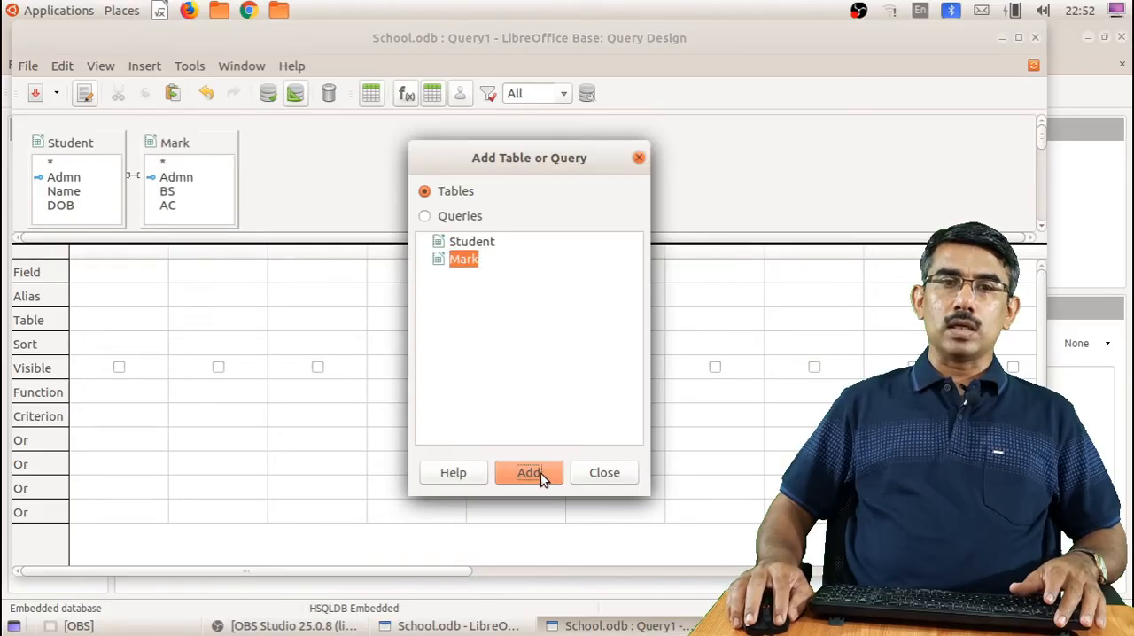
{"action": "left_click", "coordinate": [586, 476]}
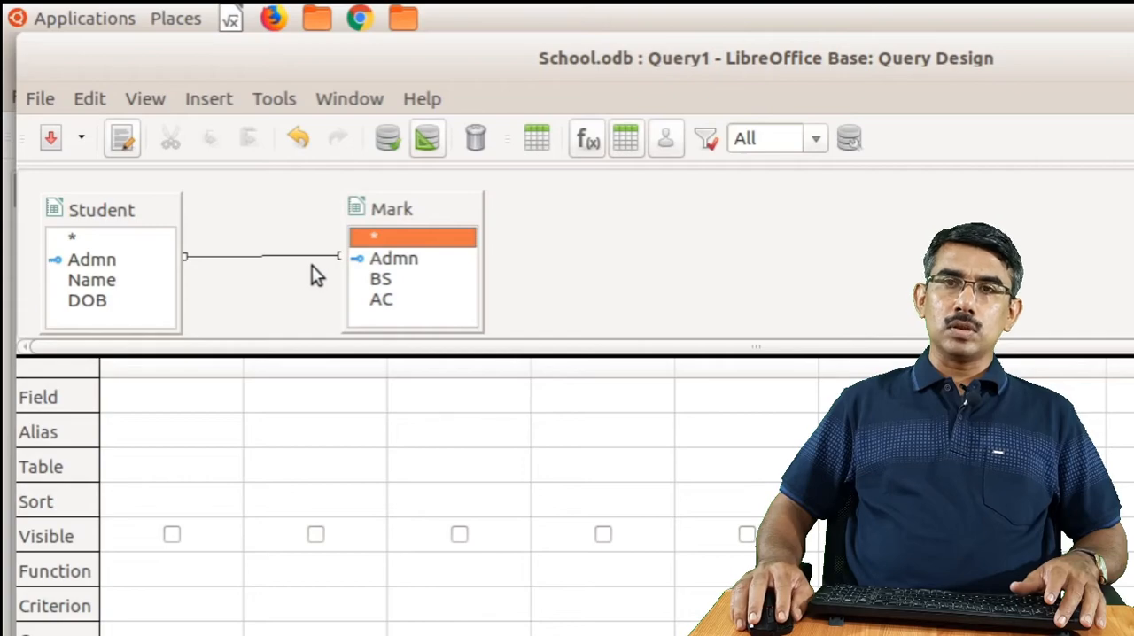
Fill the query columns with Admn, Name and DOB from Student, followed by BS and AC from Mark
{"action": "left_click", "coordinate": [92, 259]}
{"action": "left_click_drag", "start_coordinate": [92, 261], "coordinate": [167, 397]}
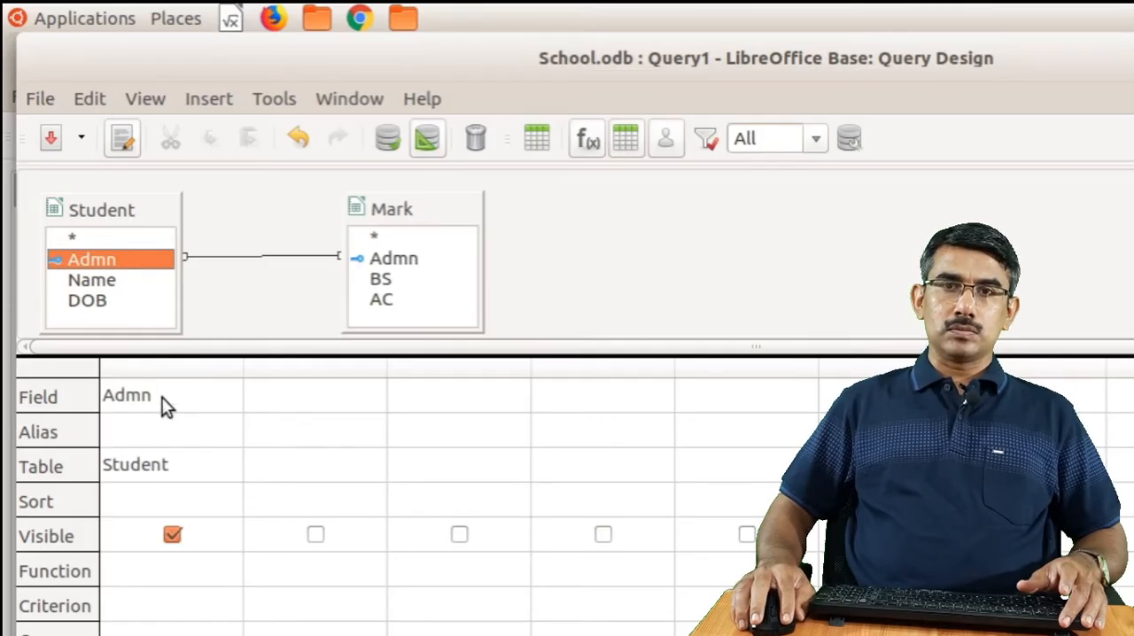
{"action": "left_click", "coordinate": [106, 280]}
{"action": "left_click_drag", "start_coordinate": [105, 280], "coordinate": [290, 403]}
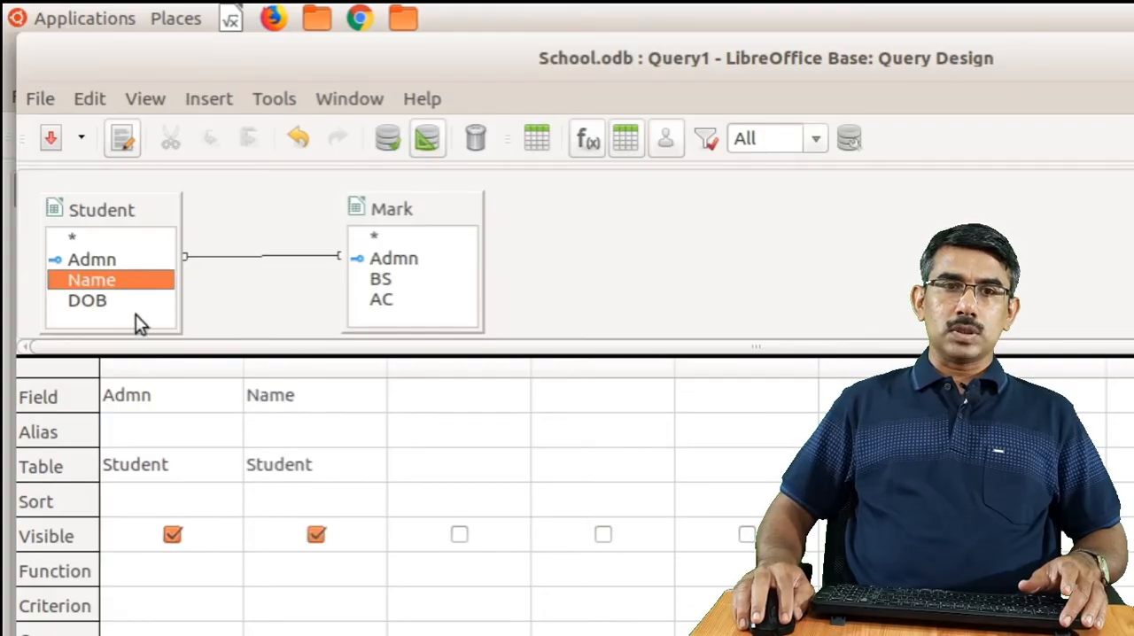
{"action": "left_click_drag", "start_coordinate": [92, 300], "coordinate": [432, 400]}
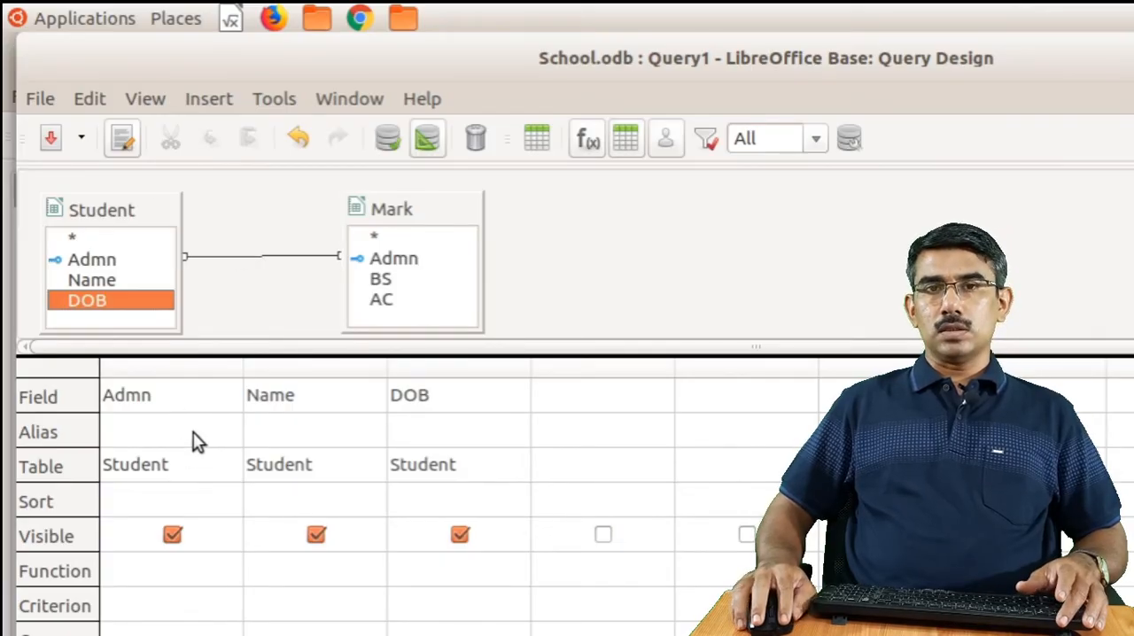
{"action": "left_click", "coordinate": [383, 280]}
{"action": "left_click_drag", "start_coordinate": [385, 301], "coordinate": [613, 401]}
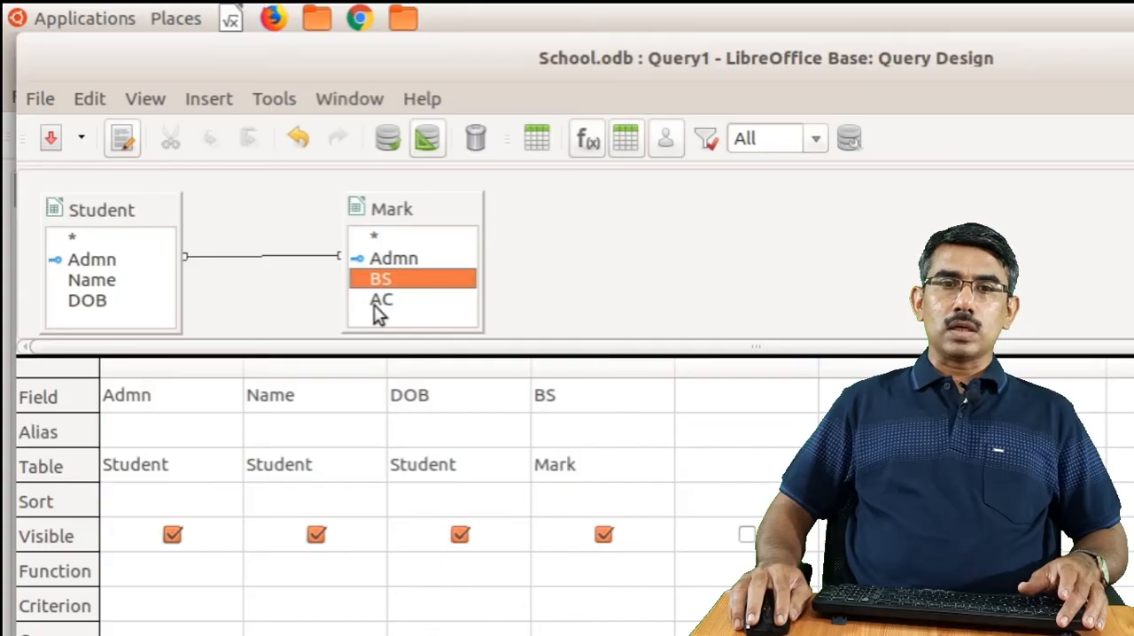
{"action": "left_click_drag", "start_coordinate": [377, 305], "coordinate": [735, 388]}
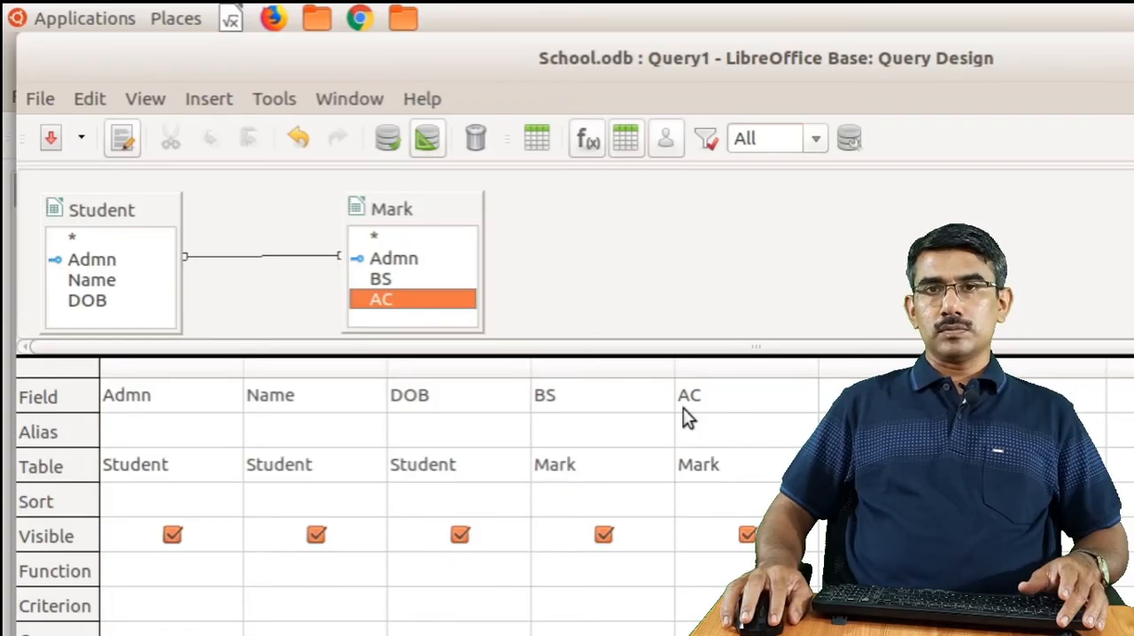
Save the query under the name All Students
{"action": "left_click", "coordinate": [44, 145]}
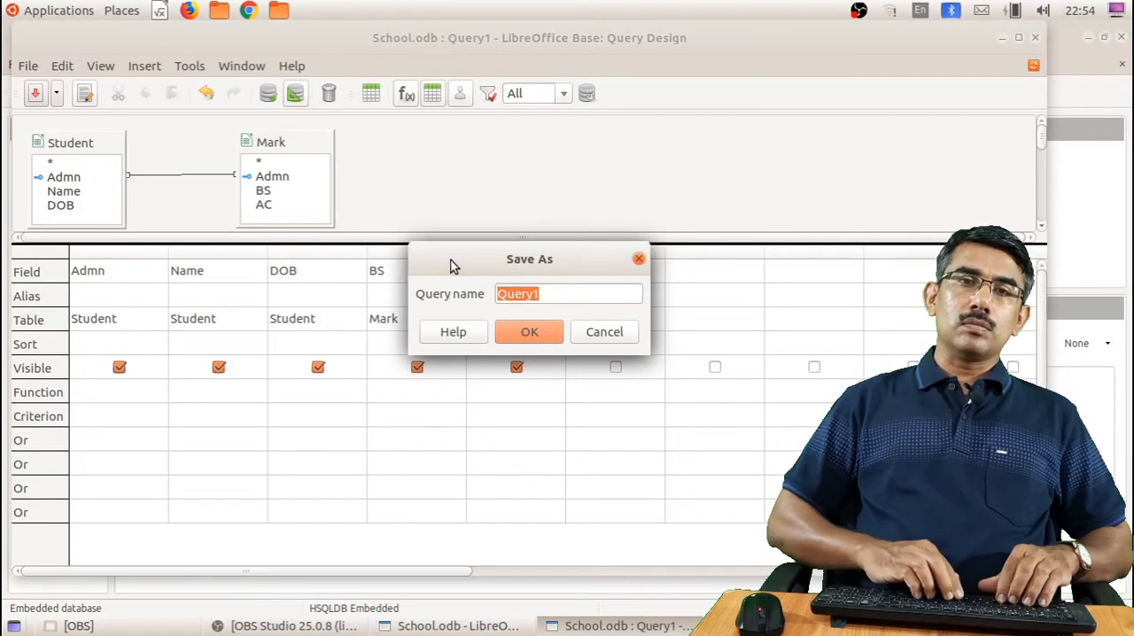
{"action": "type", "text": "aLL"}
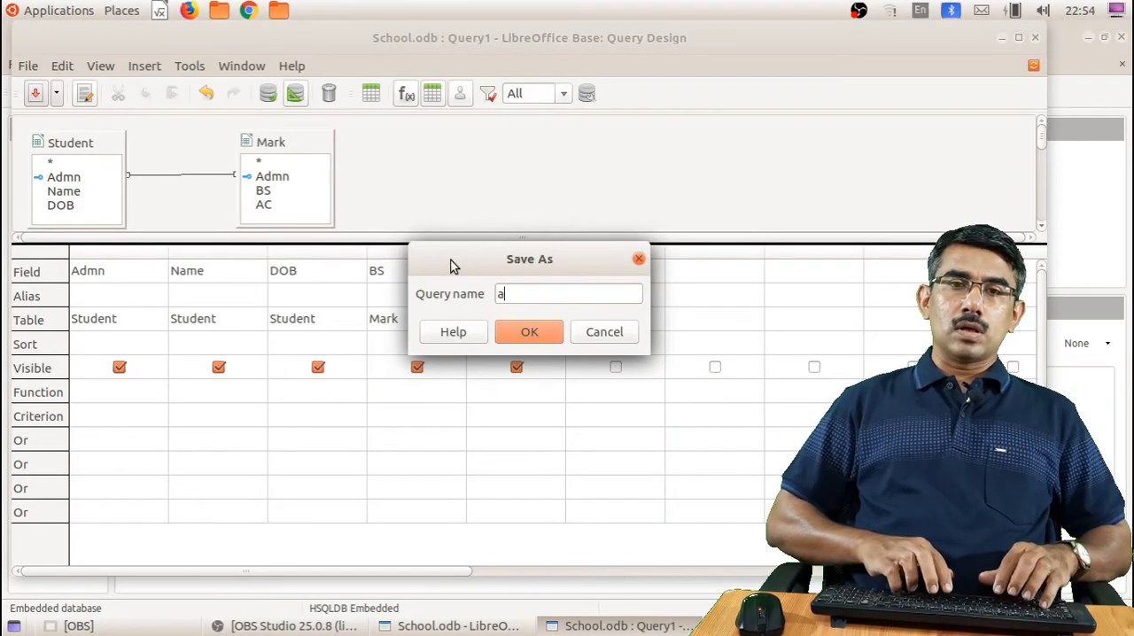
{"action": "key", "text": "BackSpace"}
{"action": "key", "text": "BackSpace"}
{"action": "key", "text": "BackSpace"}
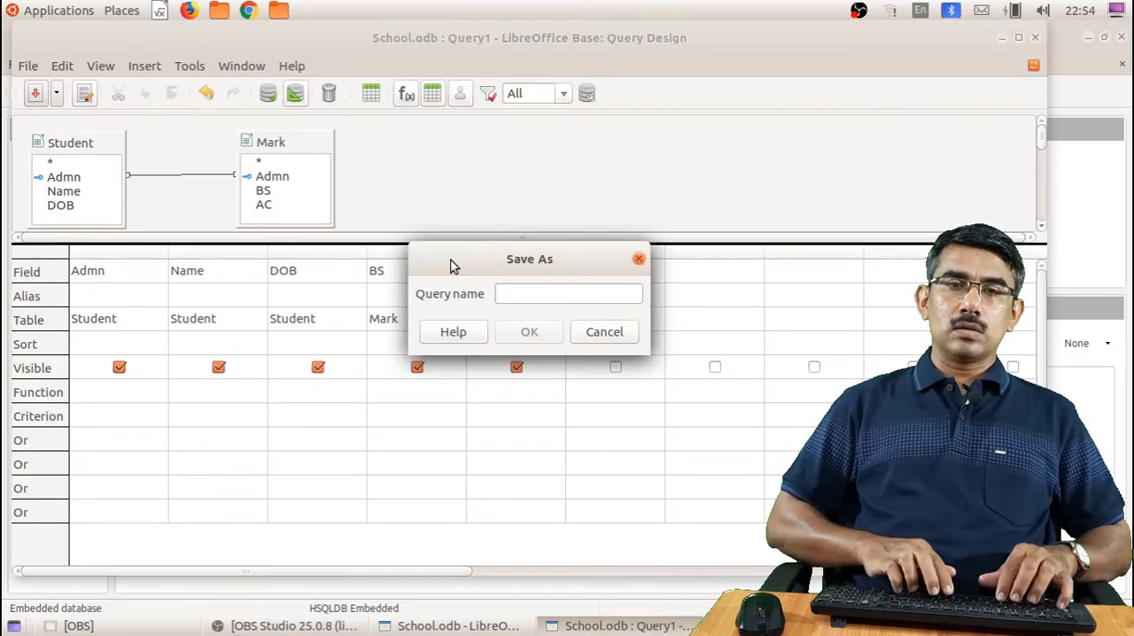
{"action": "type", "text": "All Stud"}
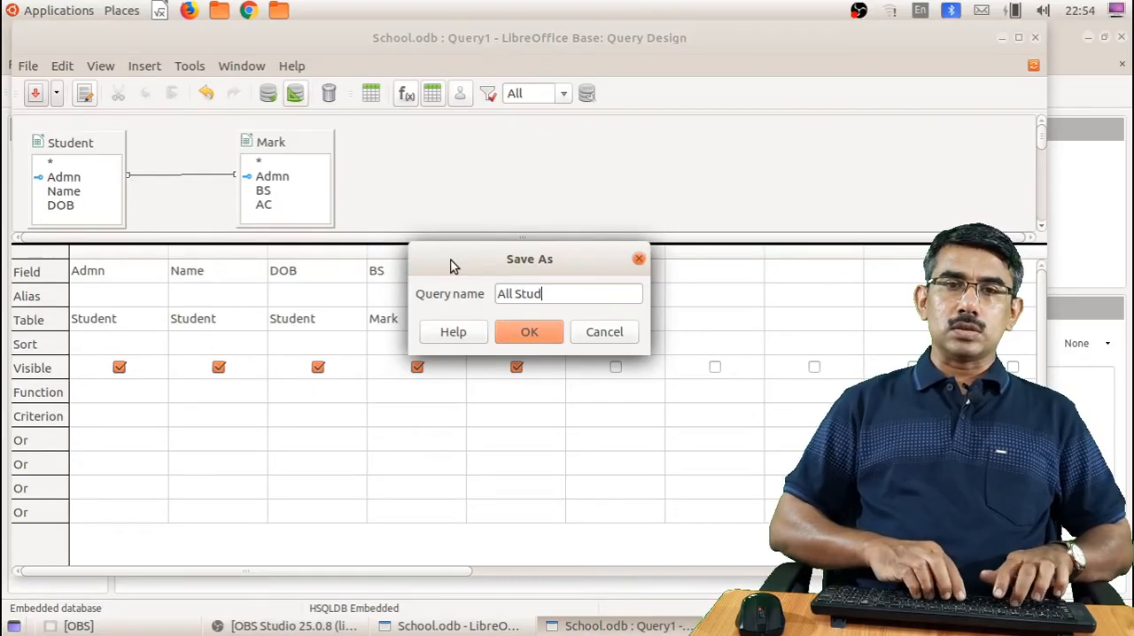
{"action": "type", "text": "ents"}
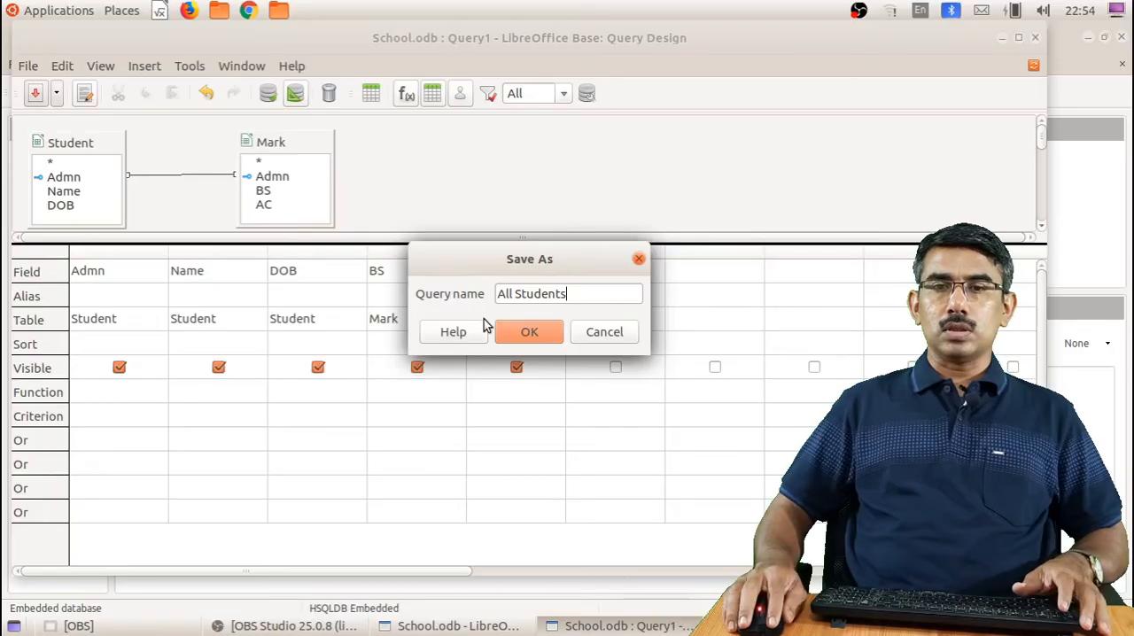
{"action": "left_click", "coordinate": [524, 331]}
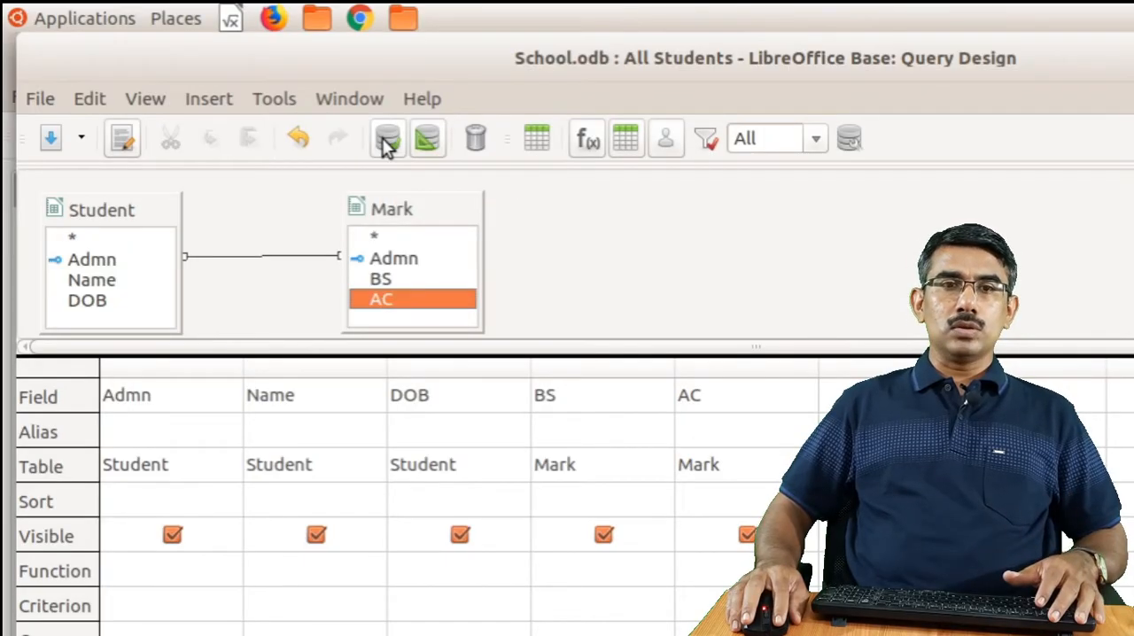
Run the All Students query to check its records, hide the results, and close the query design, saving the changes
{"action": "left_click", "coordinate": [382, 137]}
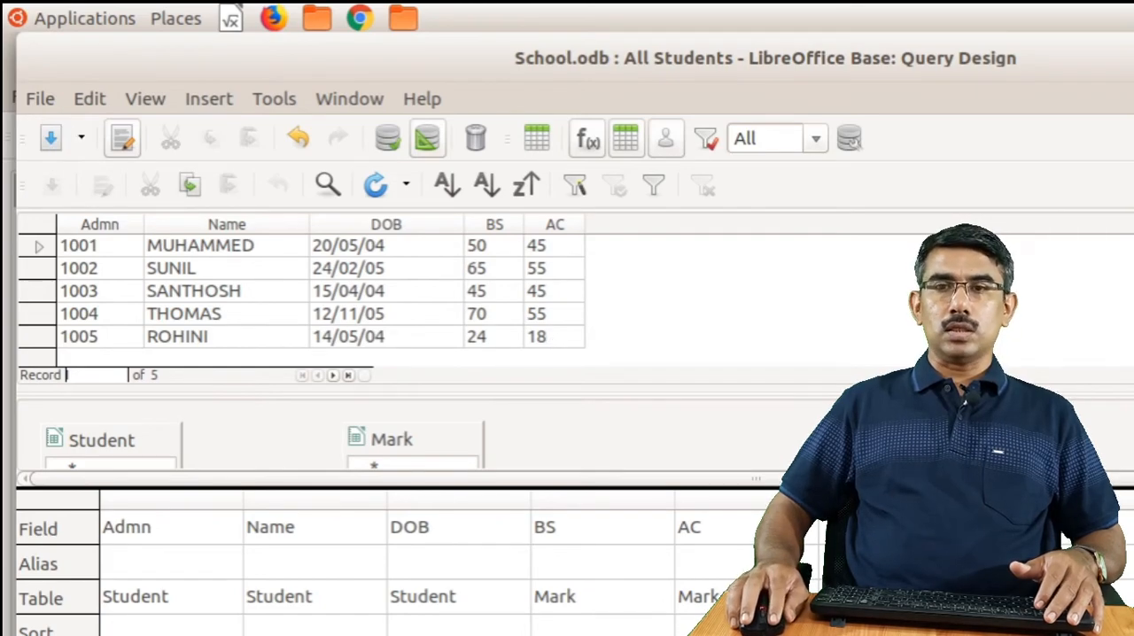
{"action": "key", "text": "F4"}
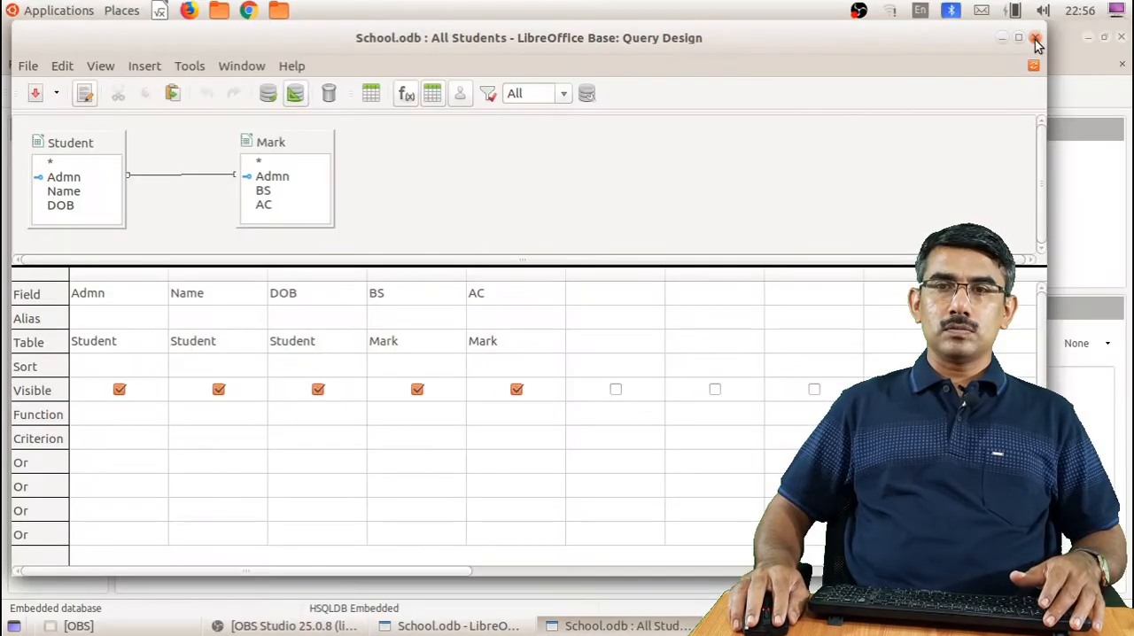
{"action": "left_click", "coordinate": [1035, 39]}
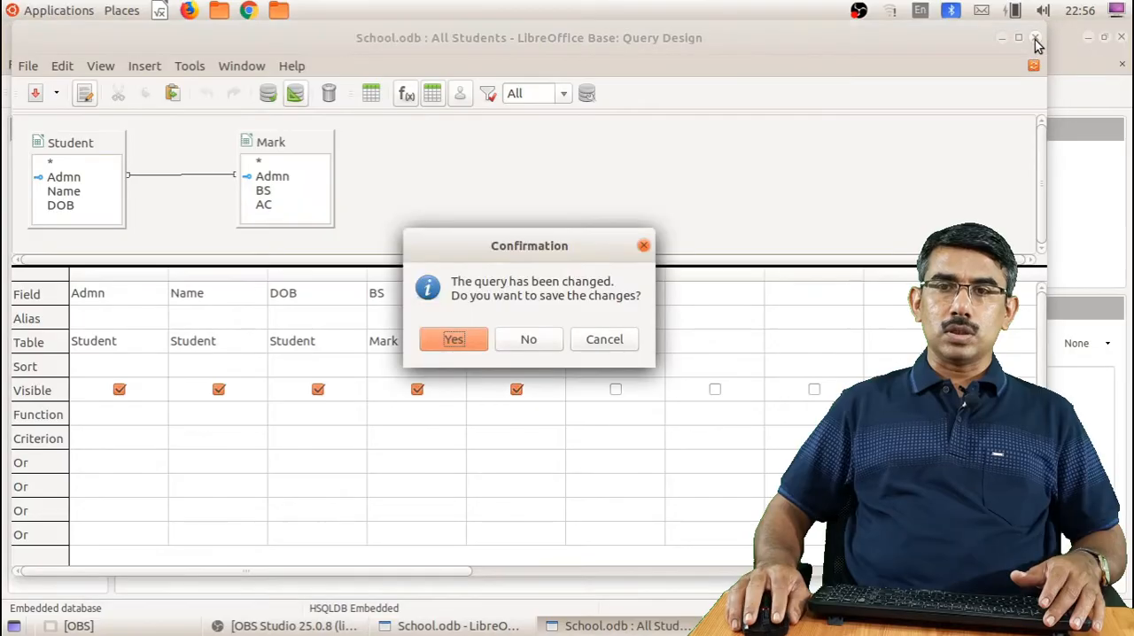
{"action": "left_click", "coordinate": [486, 333]}
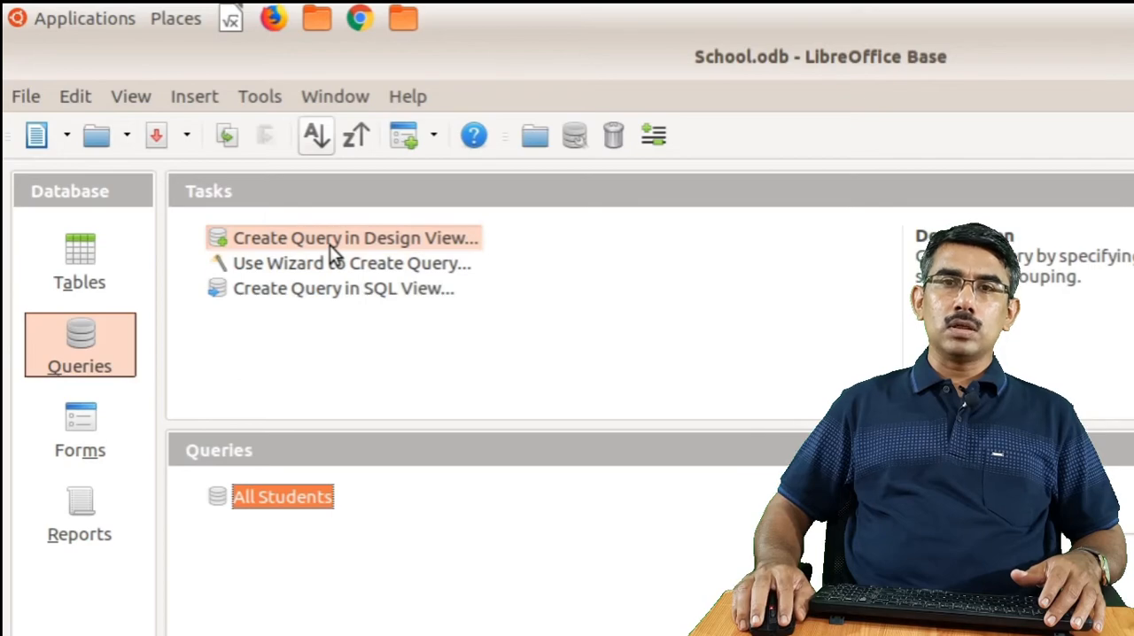
Create another query in Design View and add the Student and Mark tables to it, closing the table dialog
{"action": "left_click", "coordinate": [329, 244]}
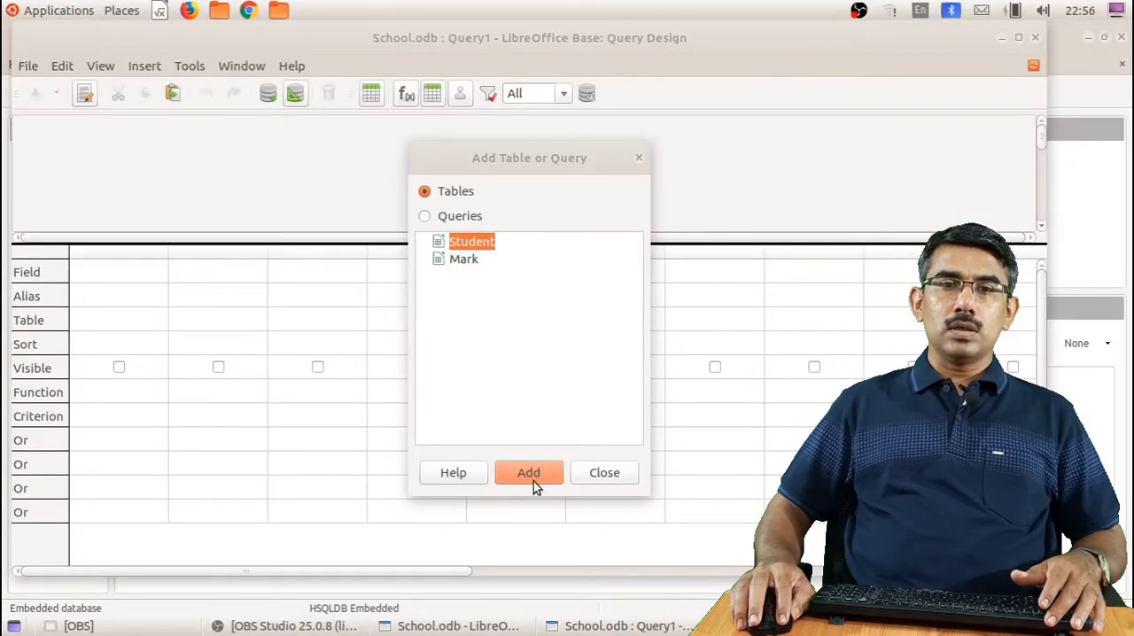
{"action": "left_click", "coordinate": [533, 481]}
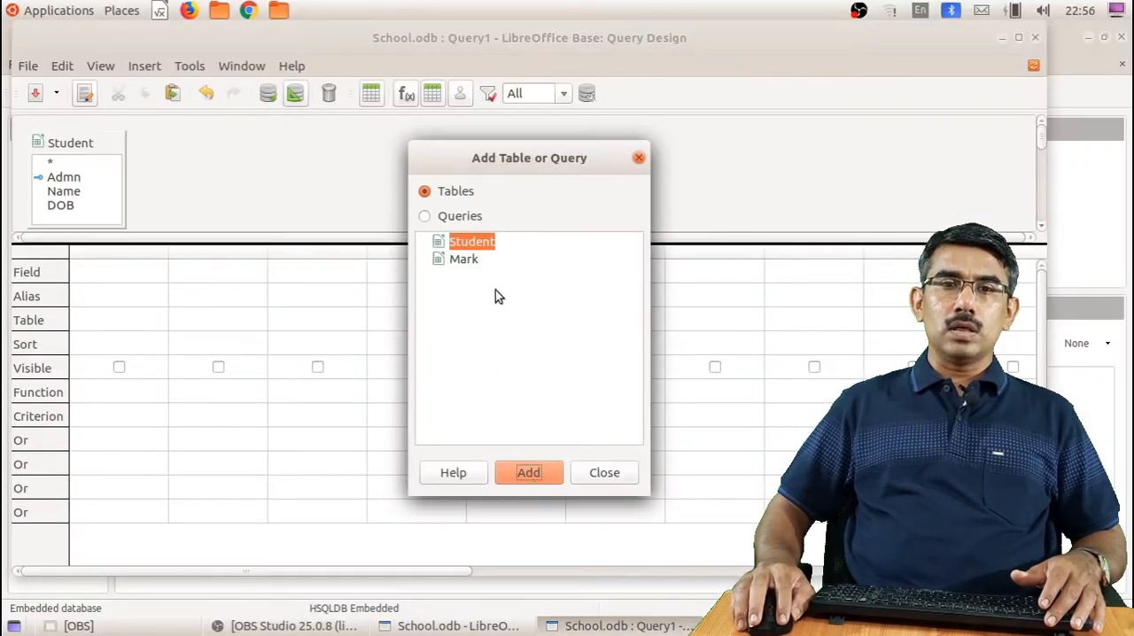
{"action": "left_click", "coordinate": [463, 259]}
{"action": "left_click", "coordinate": [534, 472]}
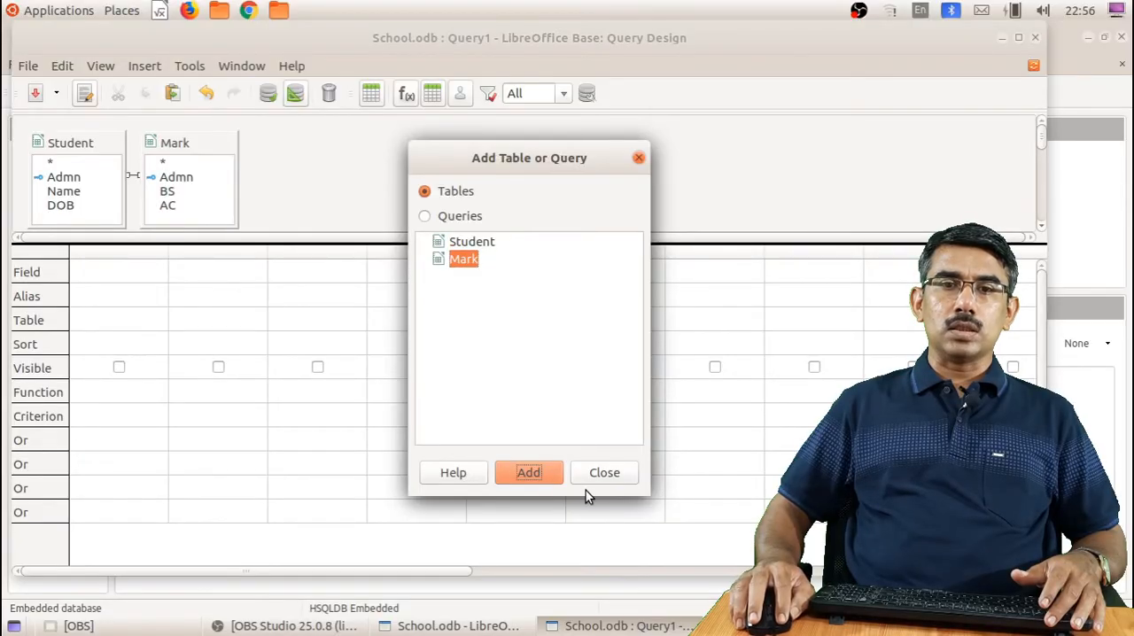
{"action": "left_click", "coordinate": [606, 476]}
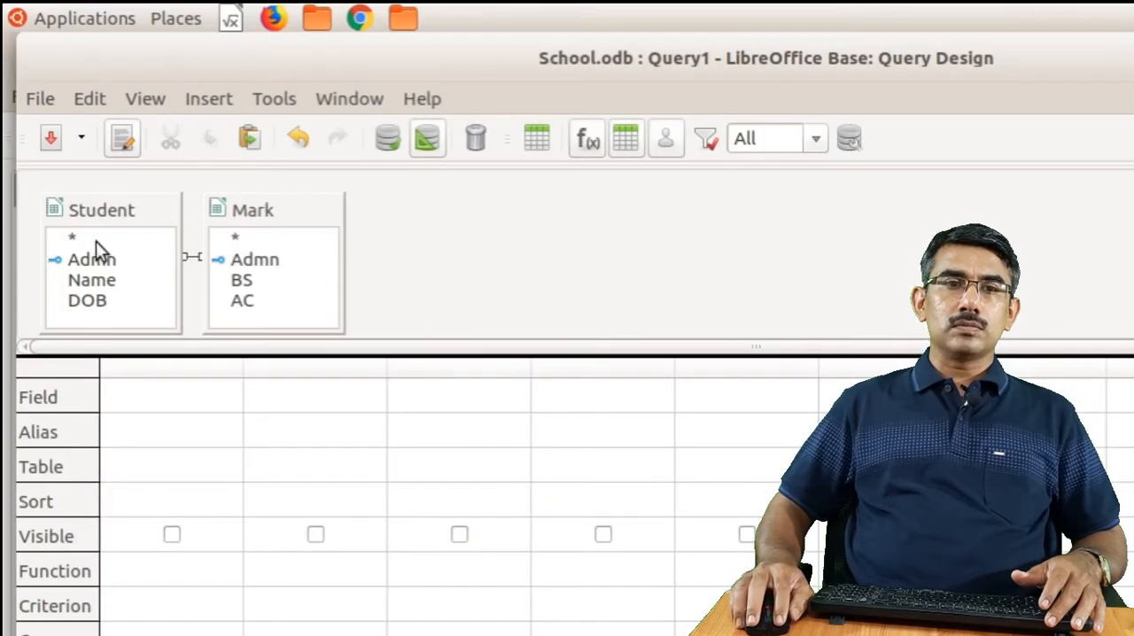
Add Admn and Name from Student and BS and AC from Mark to the query, with the criterion <50 on BS
{"action": "left_click_drag", "start_coordinate": [105, 257], "coordinate": [190, 403]}
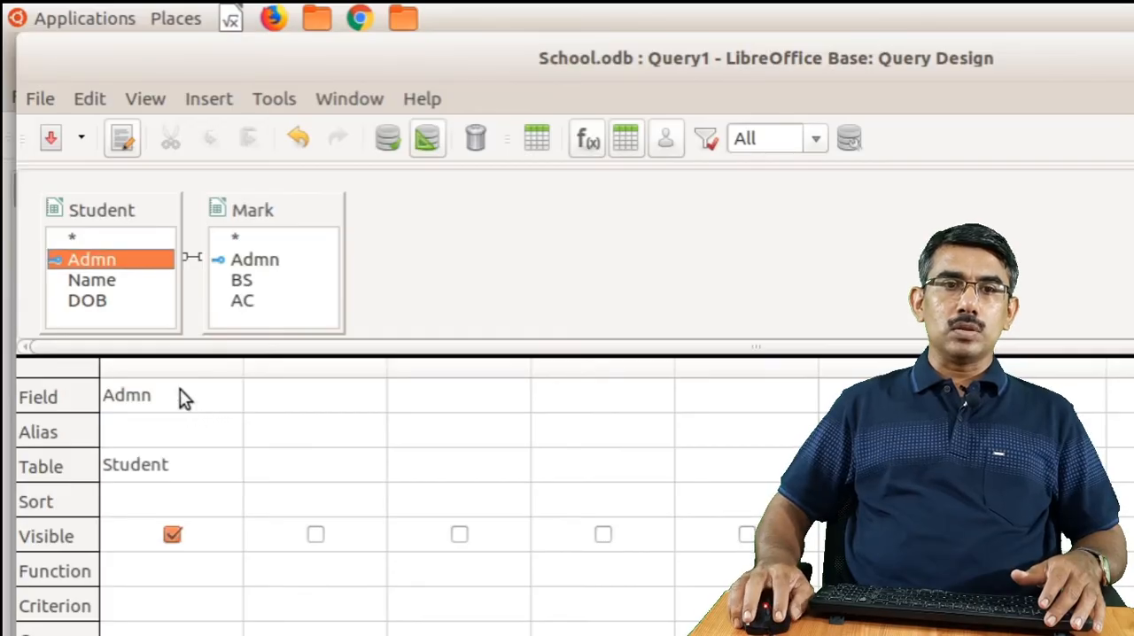
{"action": "left_click_drag", "start_coordinate": [113, 282], "coordinate": [327, 390]}
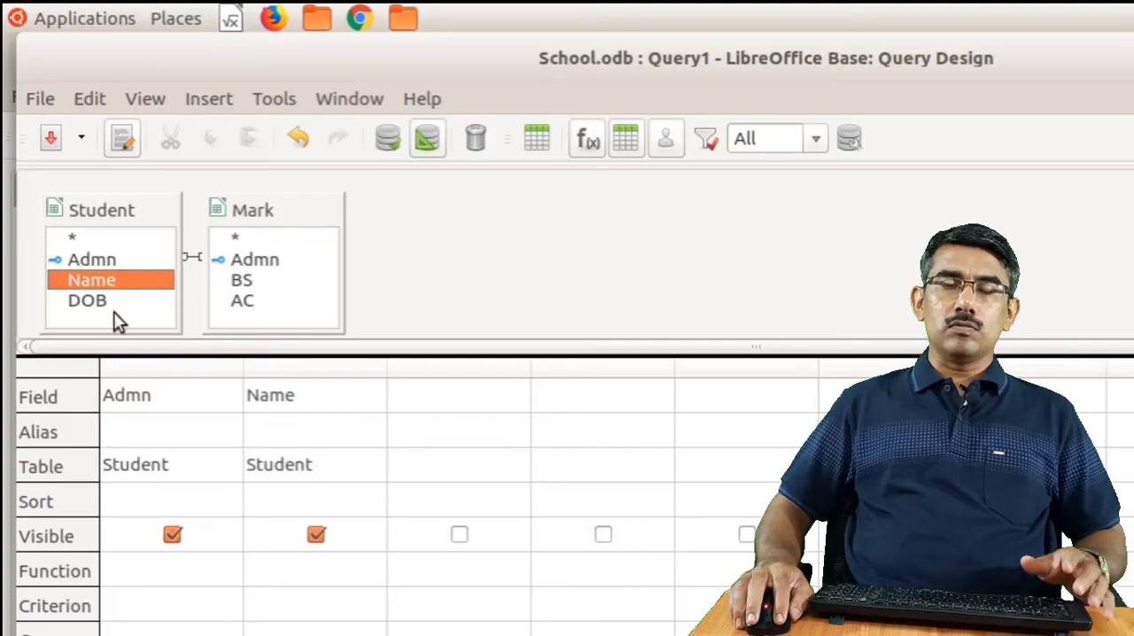
{"action": "left_click_drag", "start_coordinate": [242, 302], "coordinate": [436, 408]}
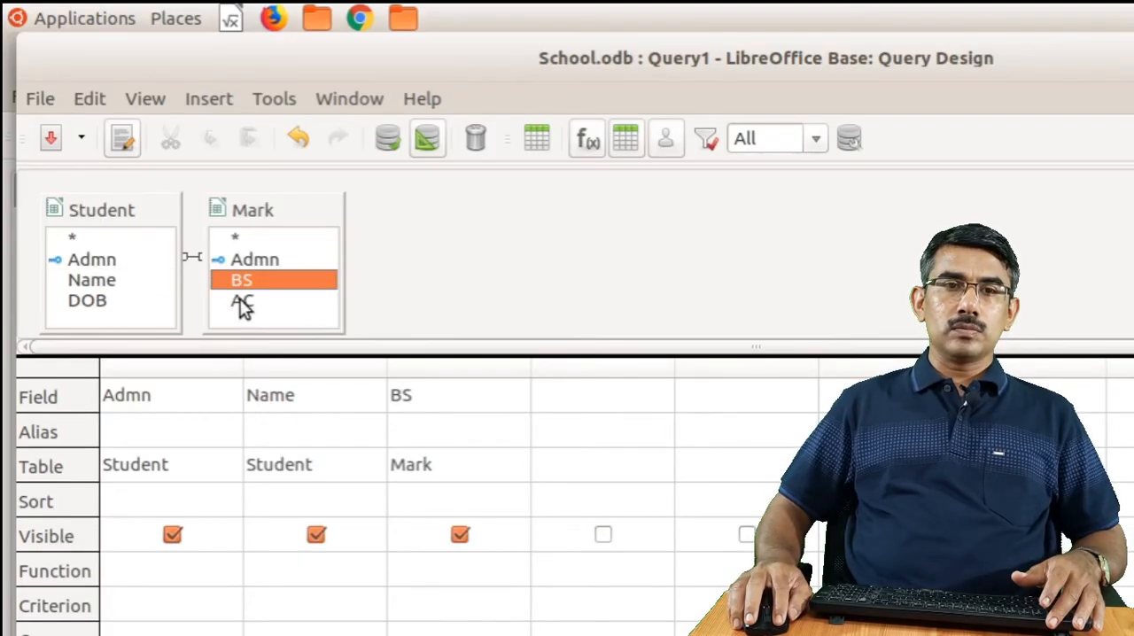
{"action": "left_click_drag", "start_coordinate": [244, 305], "coordinate": [592, 402]}
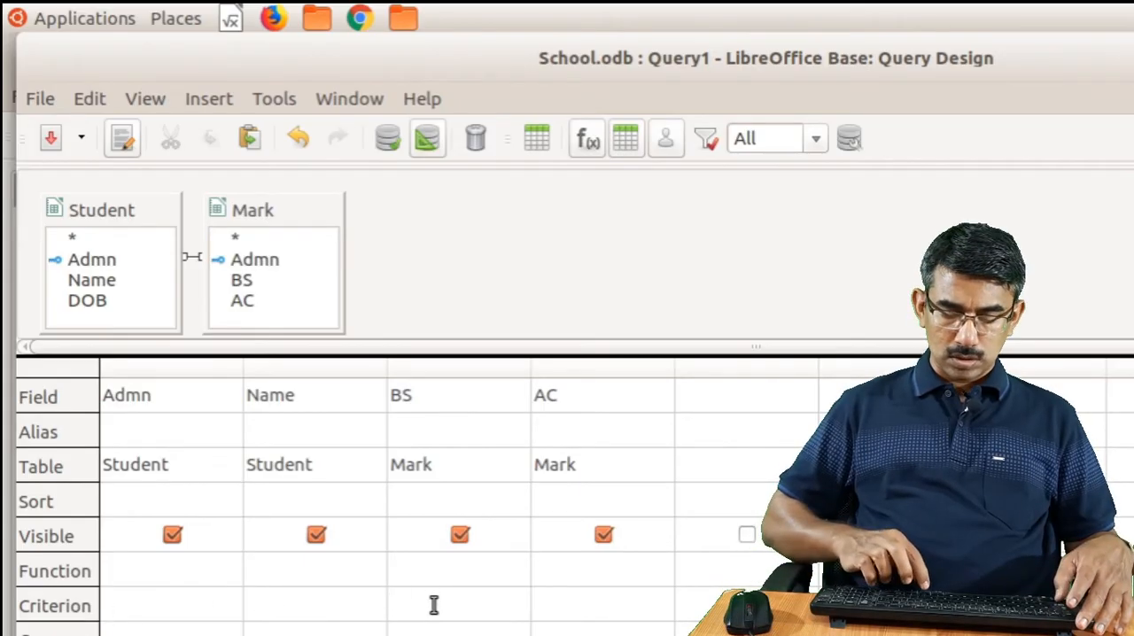
{"action": "type", "text": "<50"}
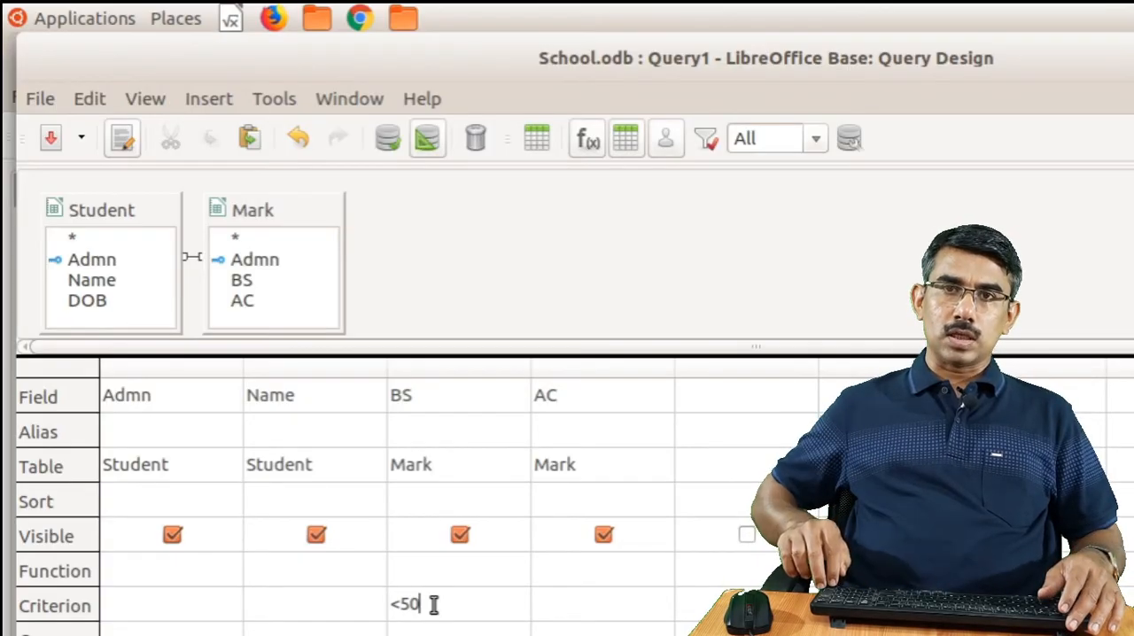
Run the query to check which students meet the BS criterion
{"action": "key", "text": "Tab"}
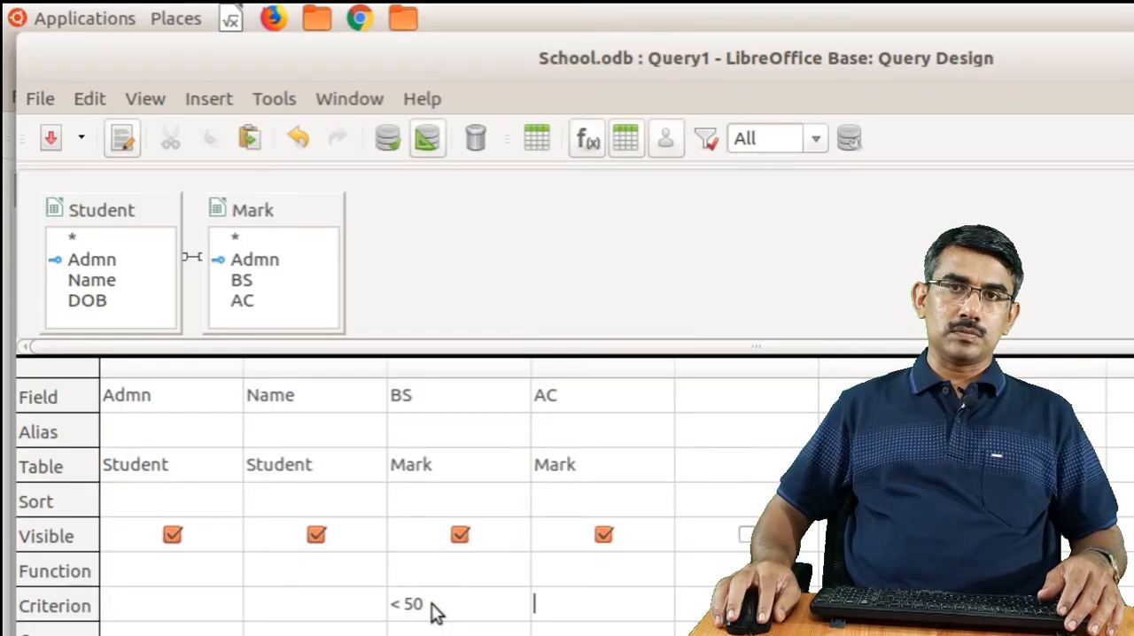
{"action": "left_click", "coordinate": [387, 142]}
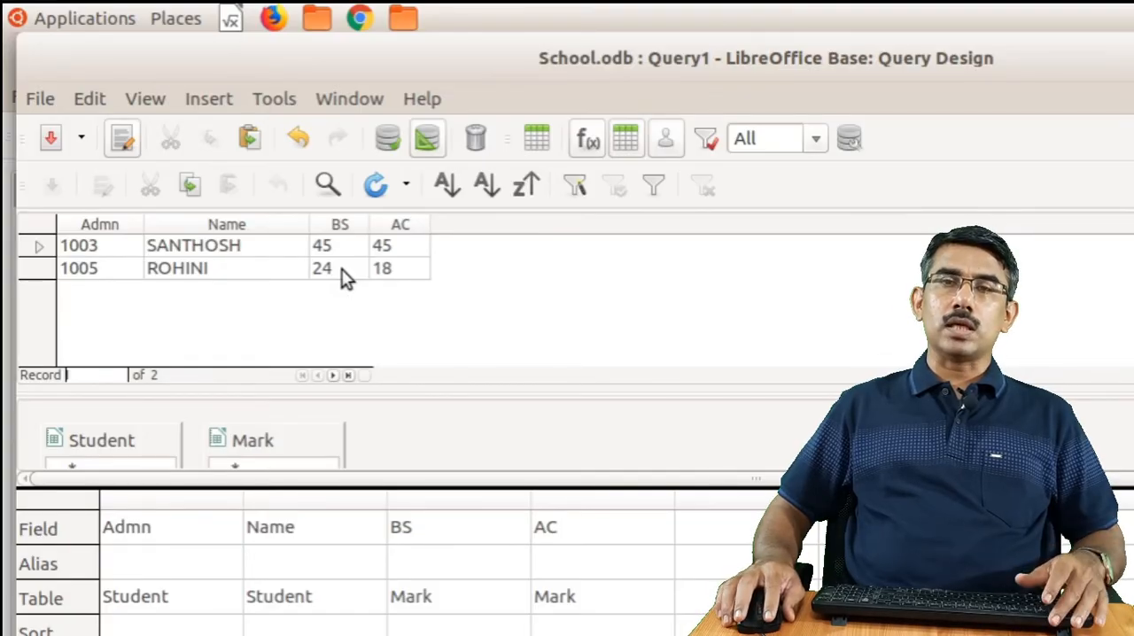
Save the query under the name BS less than 50 and close the query design
{"action": "left_click", "coordinate": [52, 143]}
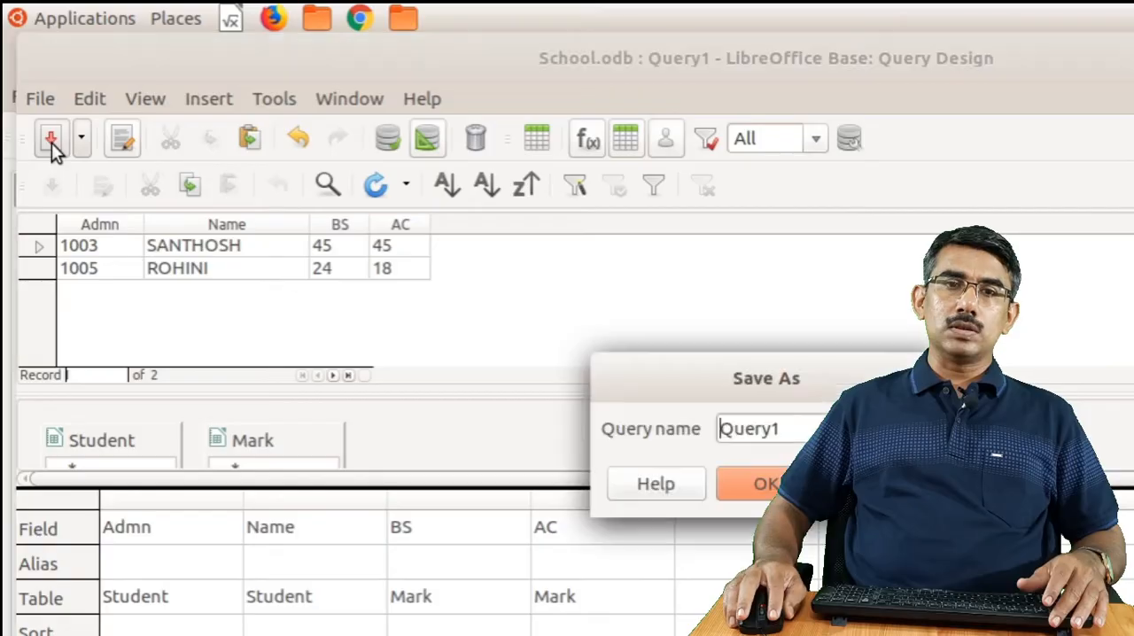
{"action": "double_click", "coordinate": [809, 428]}
{"action": "type", "text": "le"}
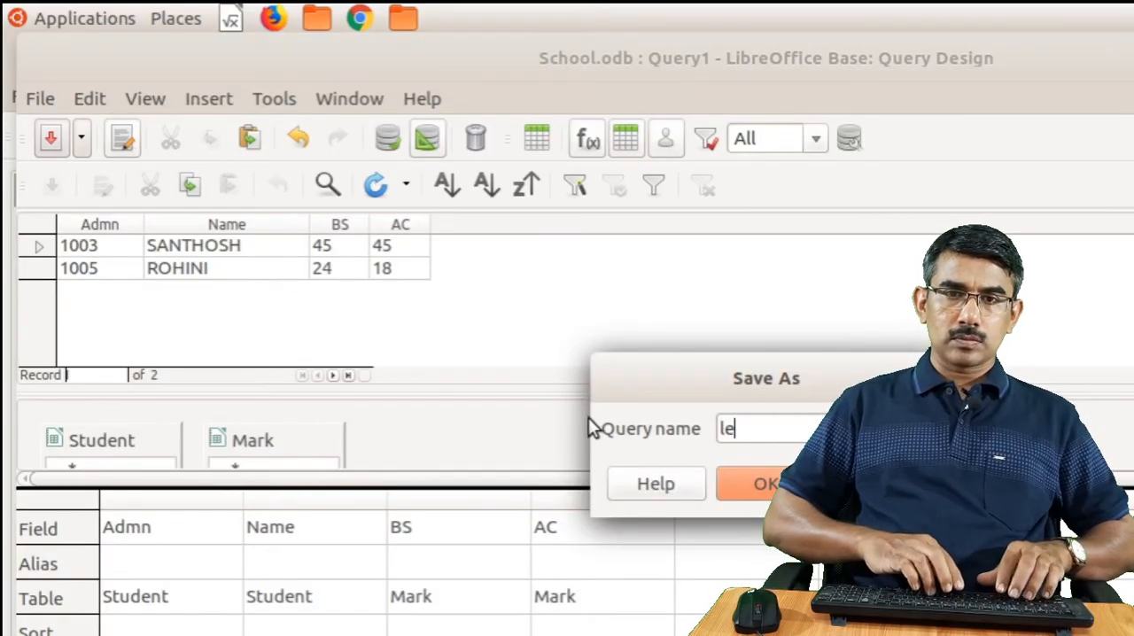
{"action": "key", "text": "BackSpace"}
{"action": "key", "text": "BackSpace"}
{"action": "type", "text": "BS les"}
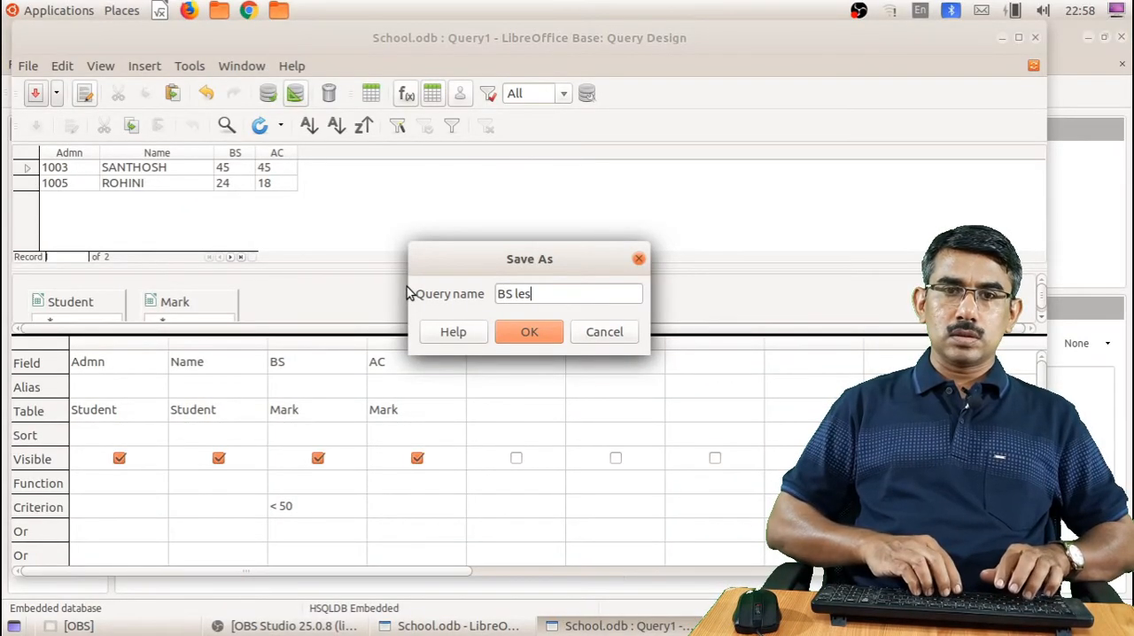
{"action": "type", "text": "sthan"}
{"action": "key", "text": "BackSpace"}
{"action": "key", "text": "BackSpace"}
{"action": "key", "text": "BackSpace"}
{"action": "key", "text": "BackSpace"}
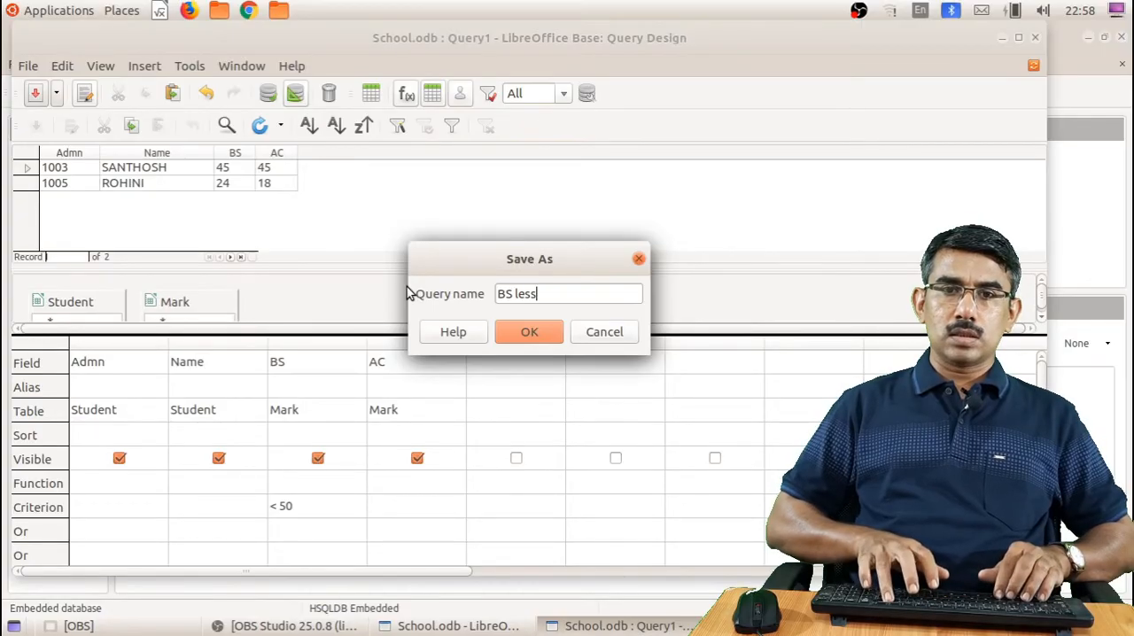
{"action": "type", "text": "than 50"}
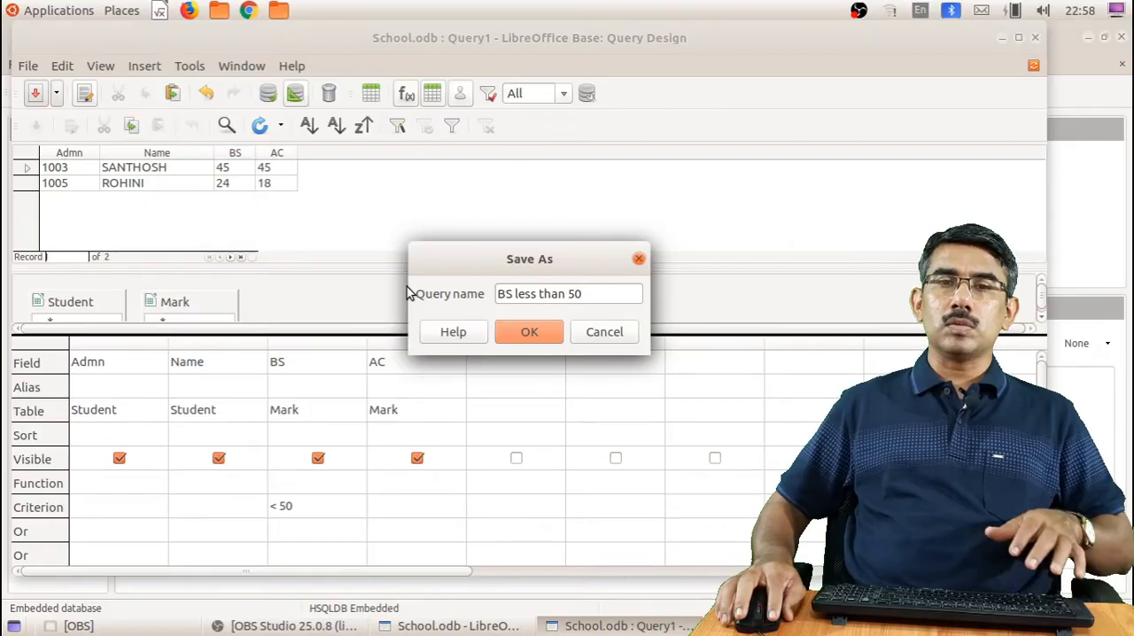
{"action": "left_click", "coordinate": [529, 333]}
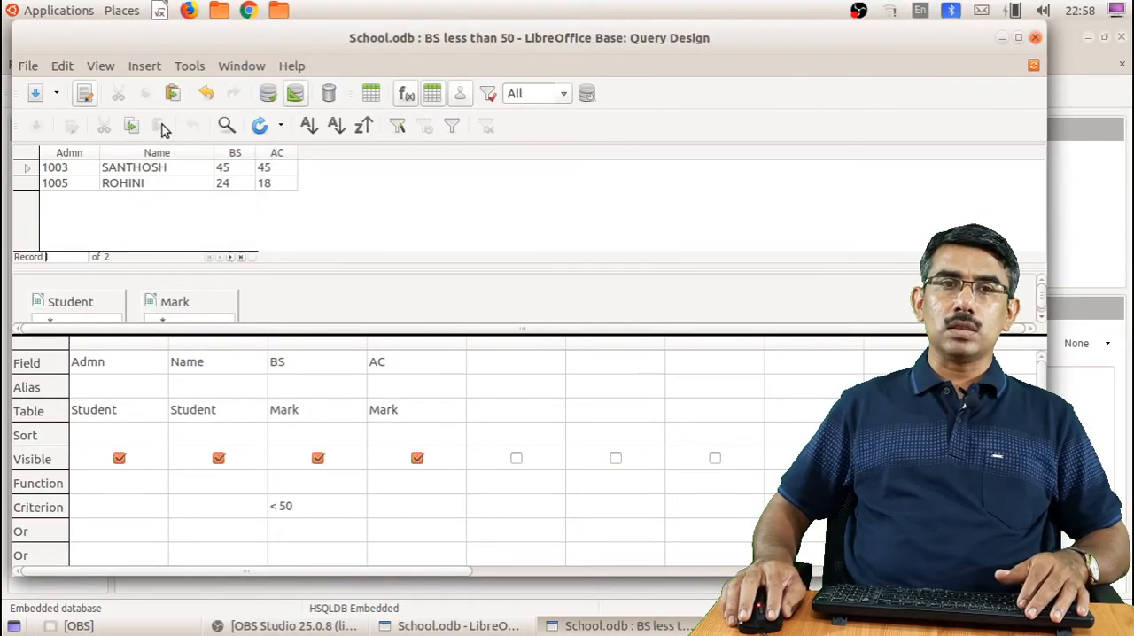
{"action": "left_click", "coordinate": [1035, 37]}
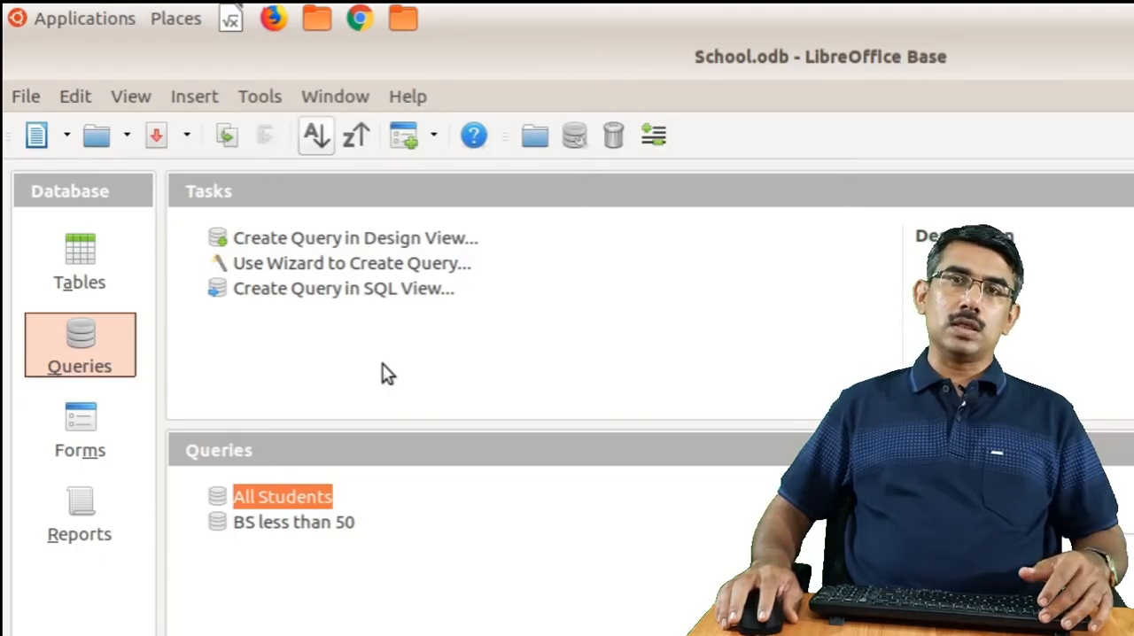
Start a new report with the wizard, dismiss the Add field window, and include all fields of the Student table
{"action": "left_click", "coordinate": [92, 510]}
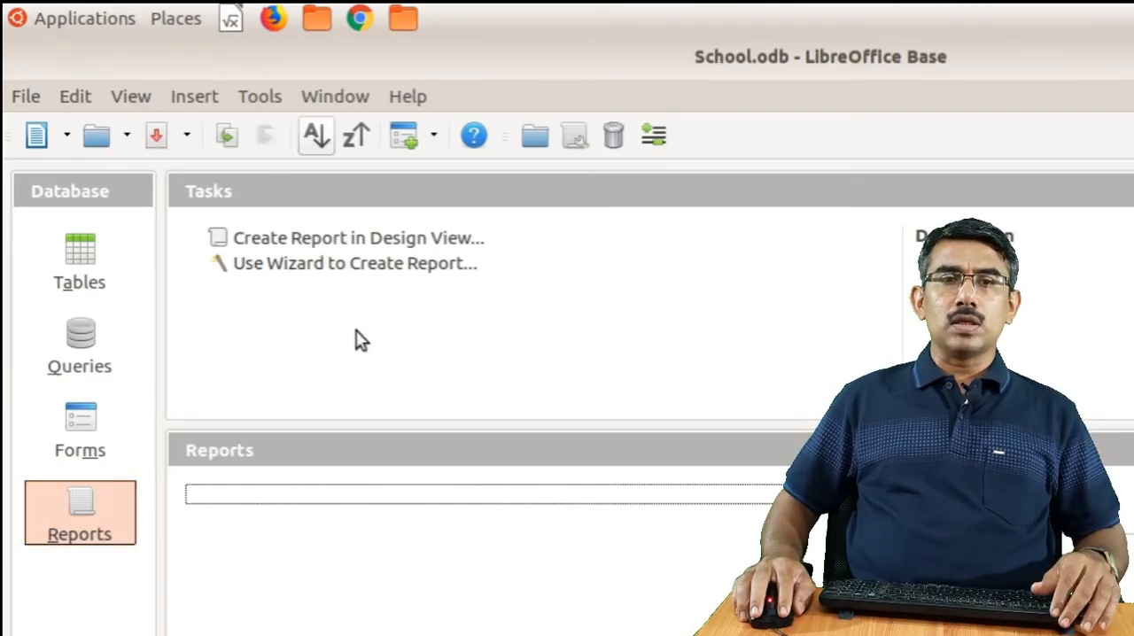
{"action": "left_click", "coordinate": [317, 244]}
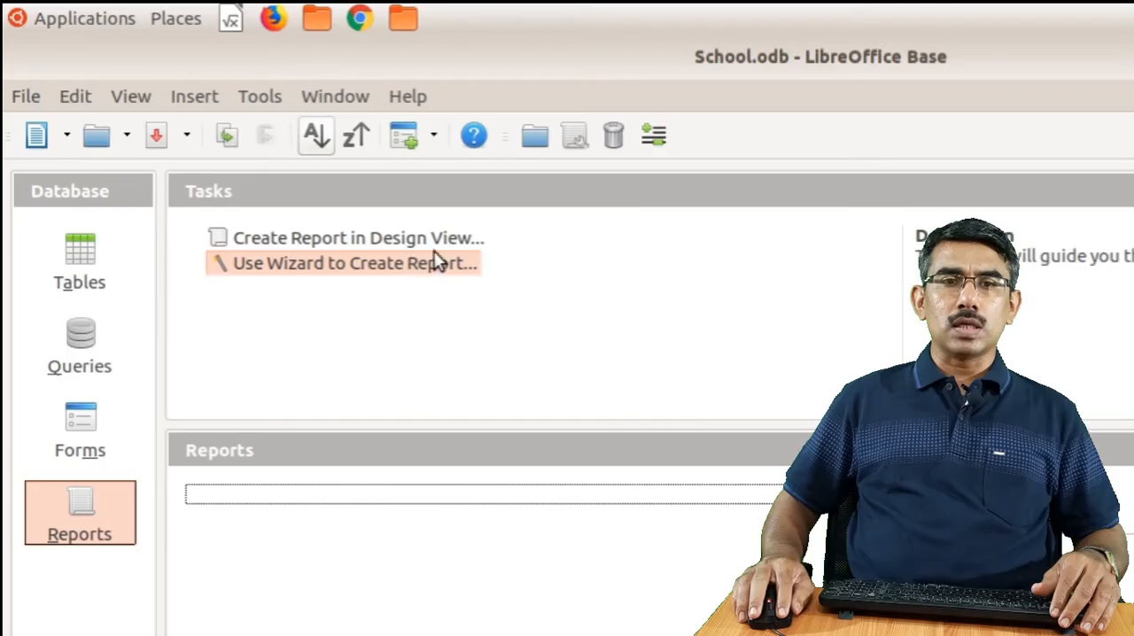
{"action": "left_click", "coordinate": [370, 280]}
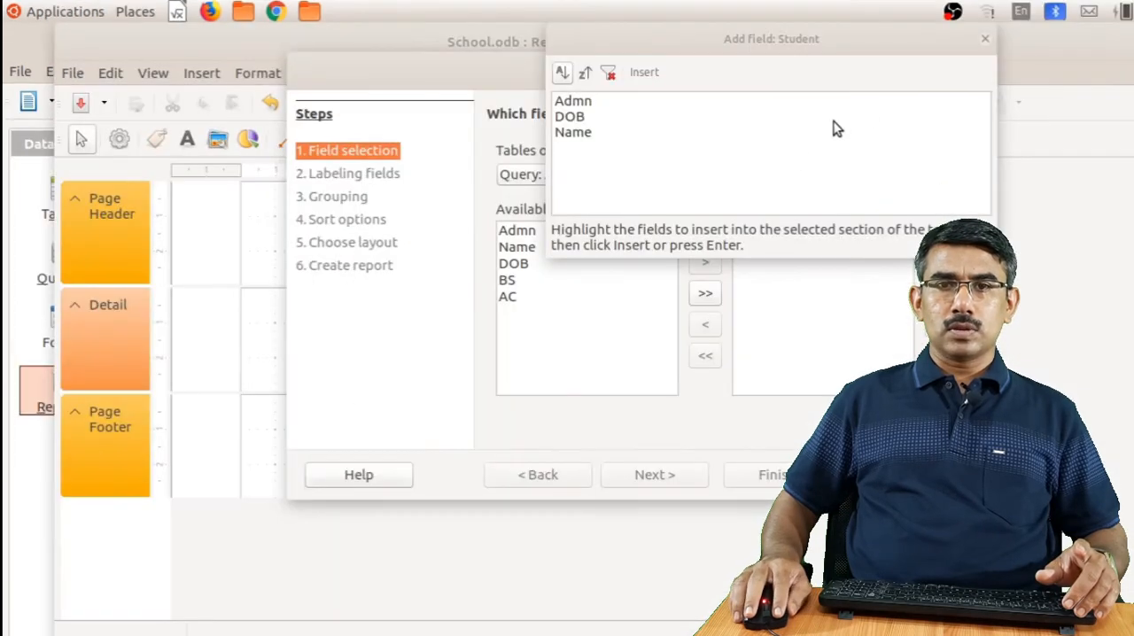
{"action": "left_click", "coordinate": [983, 39]}
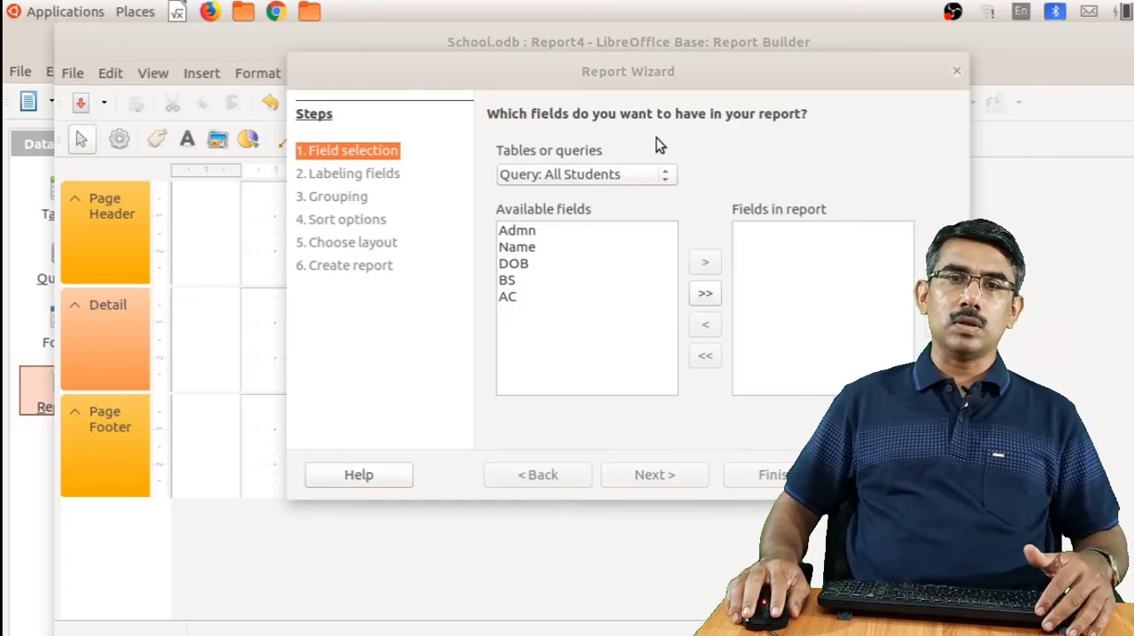
{"action": "left_click", "coordinate": [609, 176]}
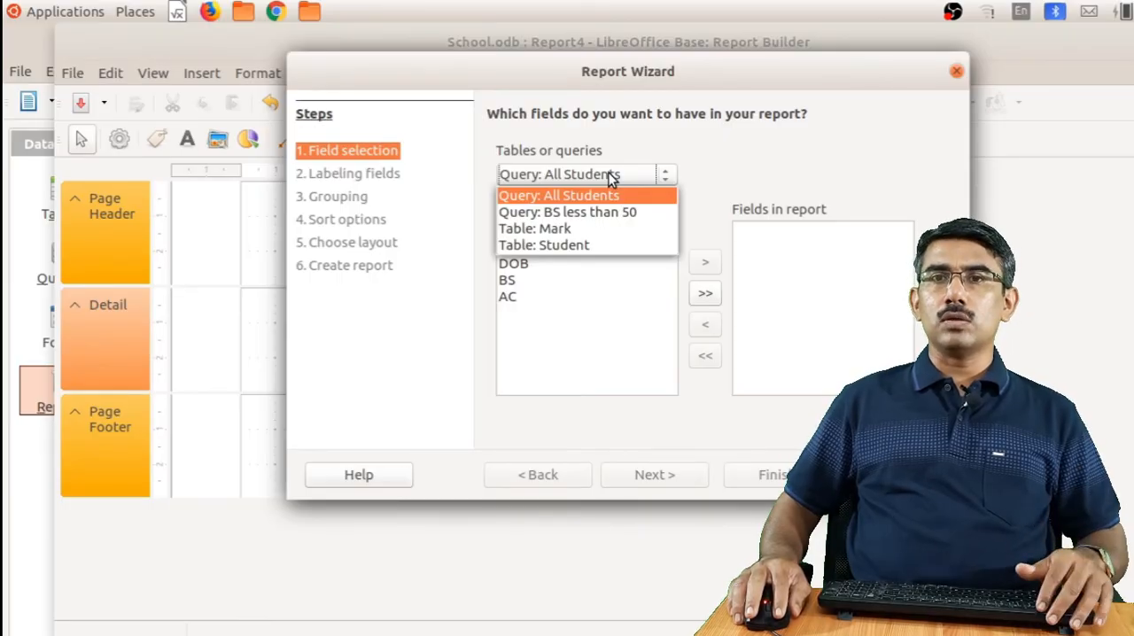
{"action": "left_click", "coordinate": [569, 244]}
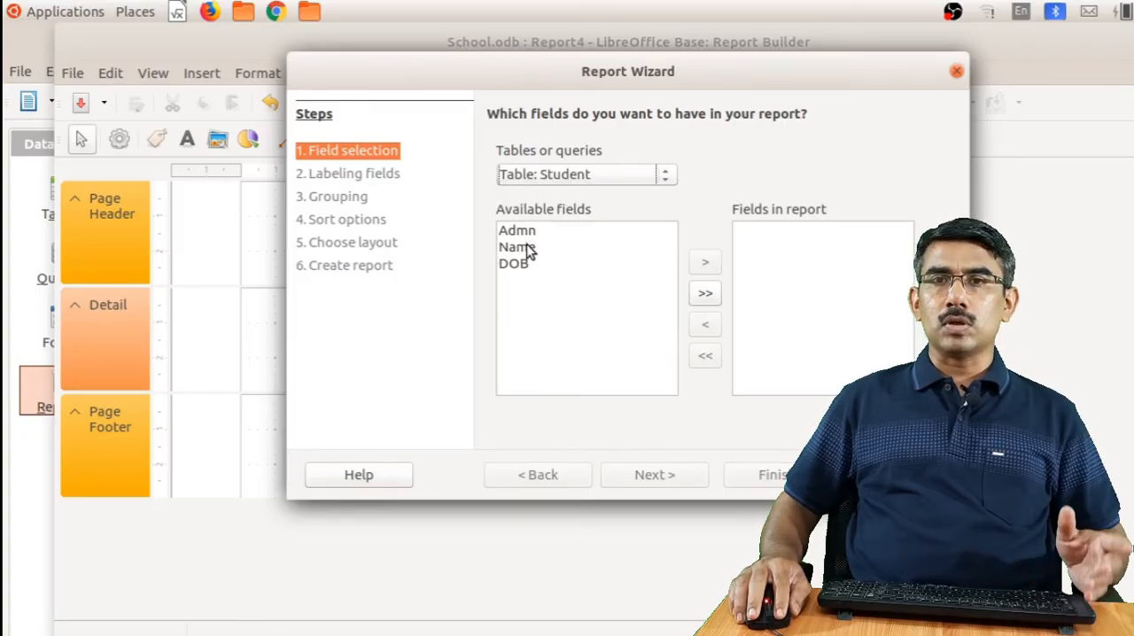
{"action": "left_click", "coordinate": [706, 293]}
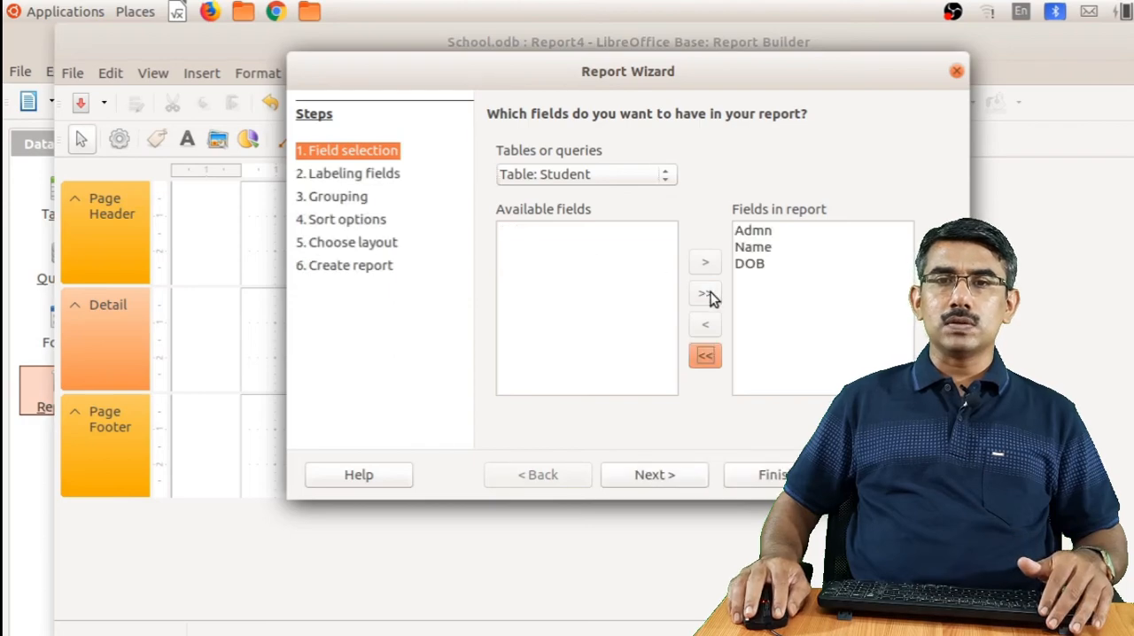
Create the dynamic report titled Student with the default tabular landscape layout and no grouping or sorting, and close the generated report
{"action": "left_click", "coordinate": [672, 478]}
{"action": "left_click", "coordinate": [669, 476]}
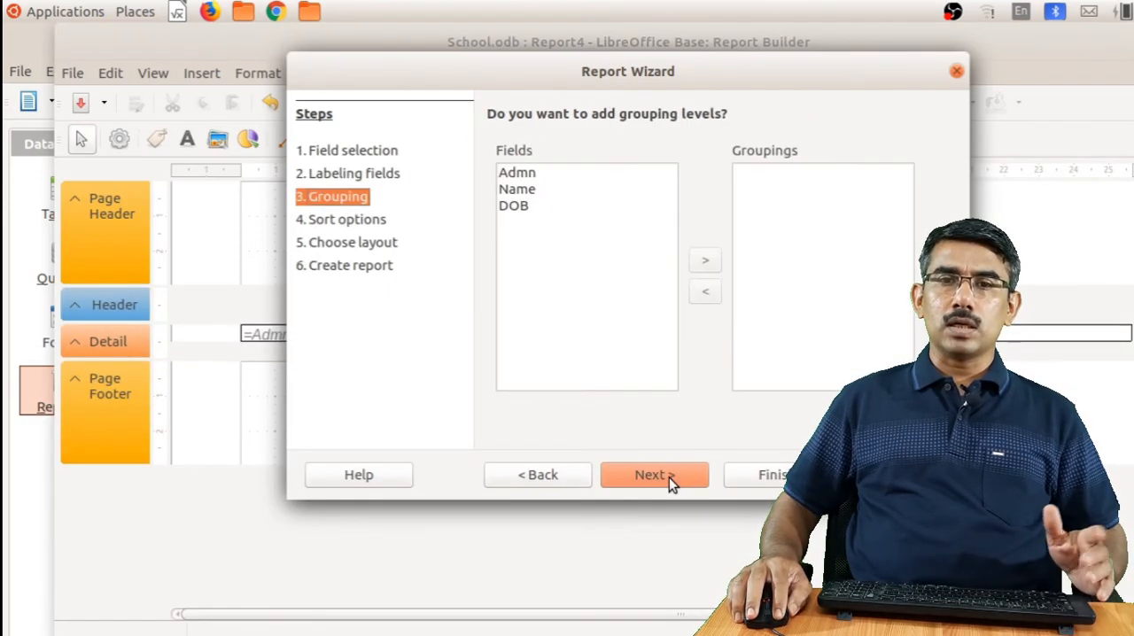
{"action": "left_click", "coordinate": [669, 477]}
{"action": "left_click", "coordinate": [669, 477]}
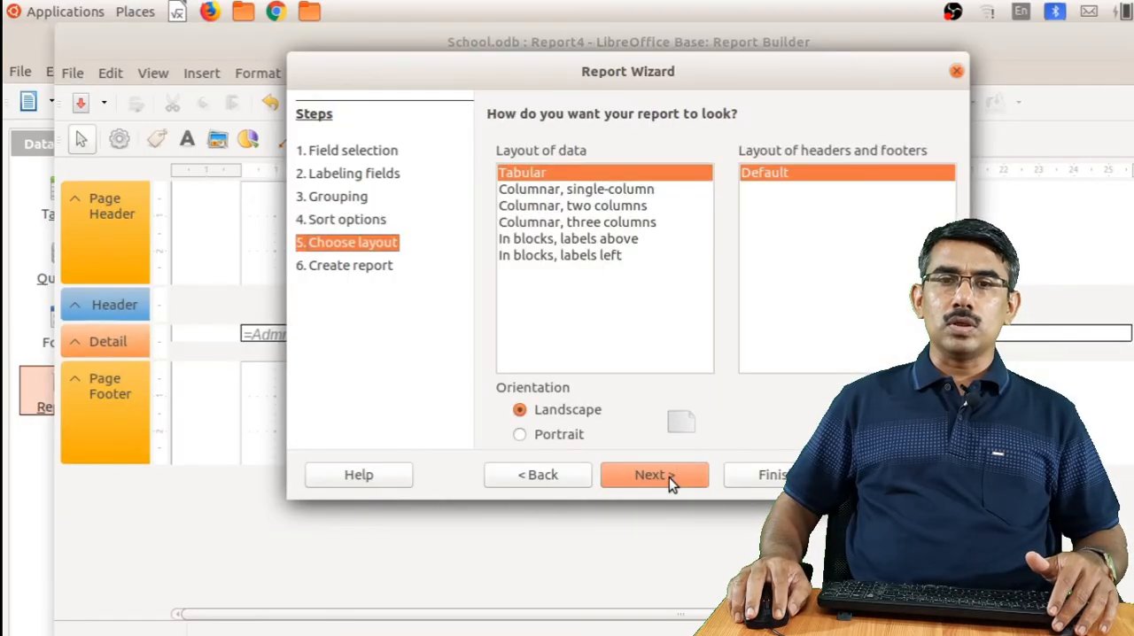
{"action": "left_click", "coordinate": [669, 477]}
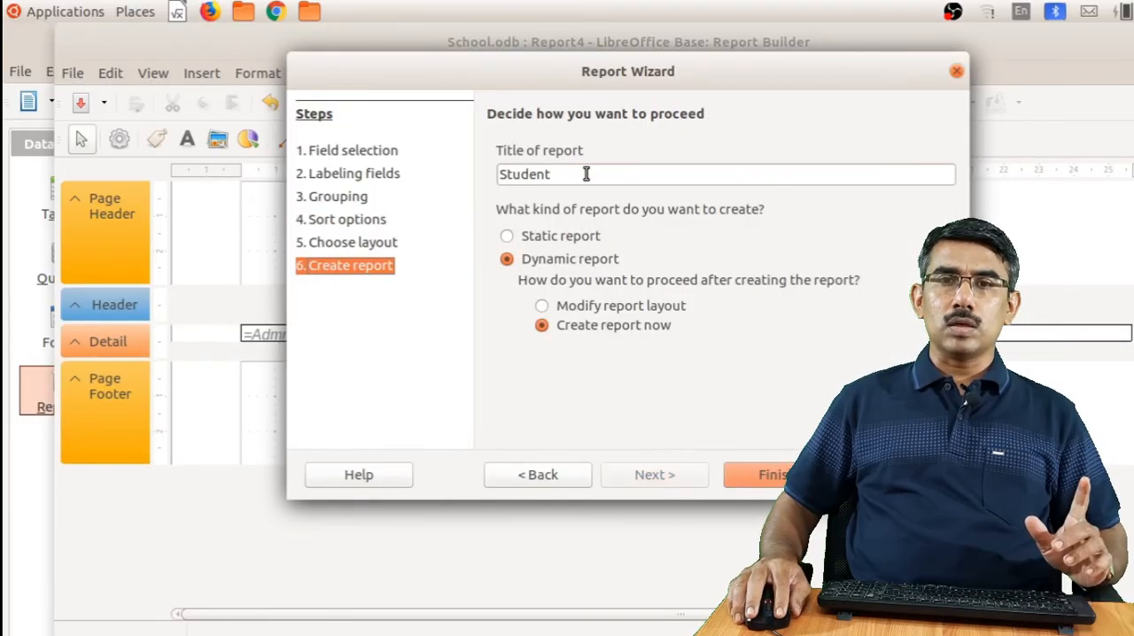
{"action": "left_click", "coordinate": [586, 174]}
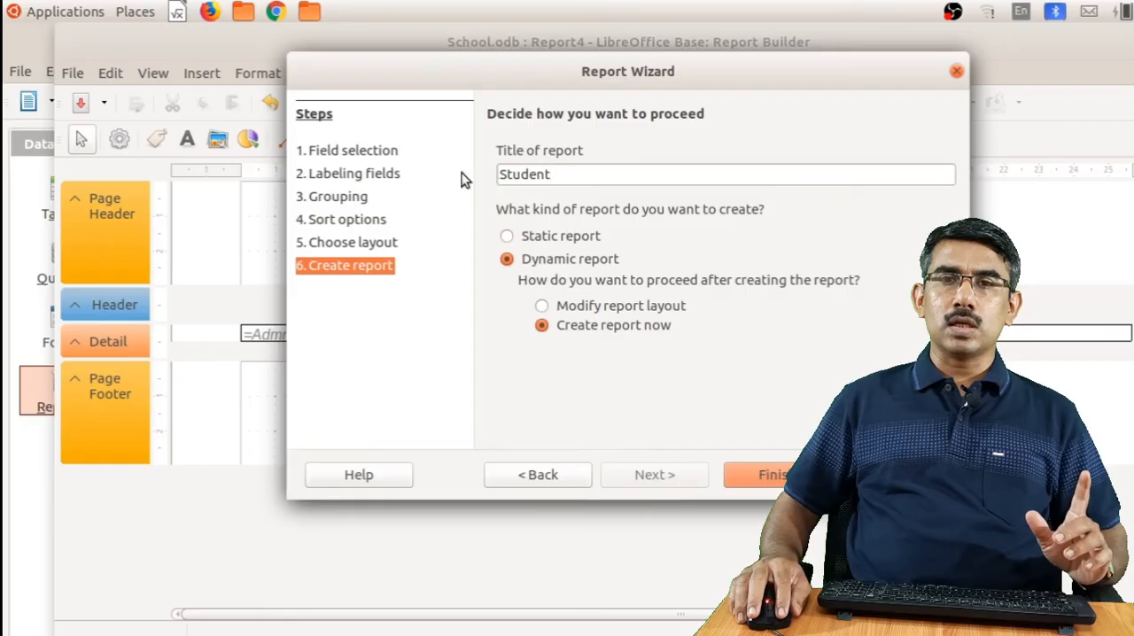
{"action": "left_click", "coordinate": [762, 475]}
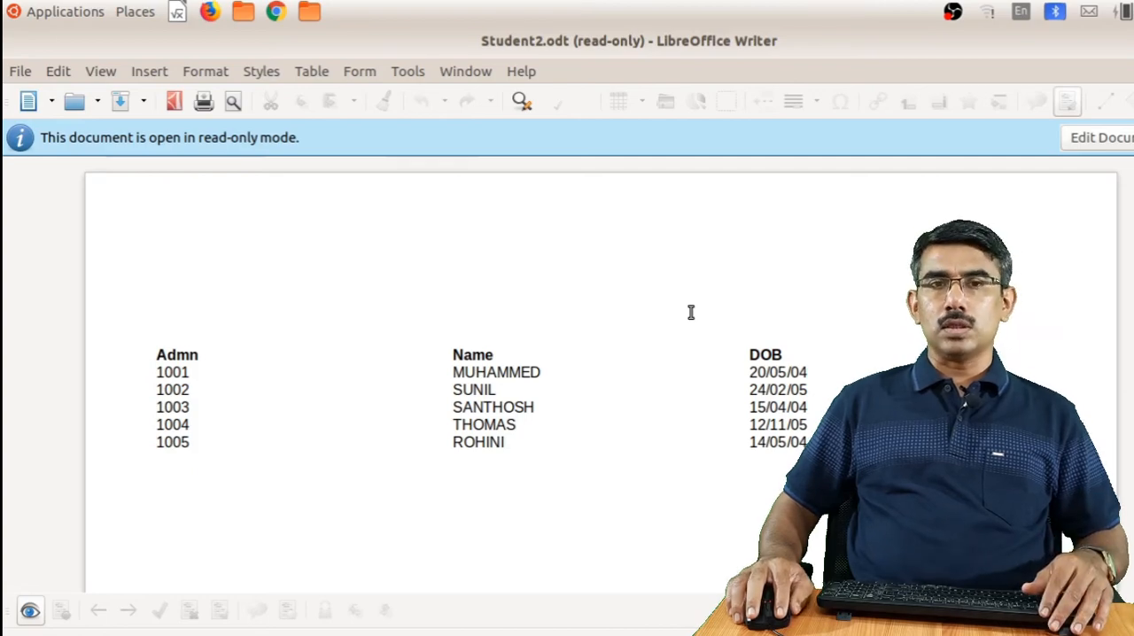
{"action": "left_click", "coordinate": [1123, 38]}
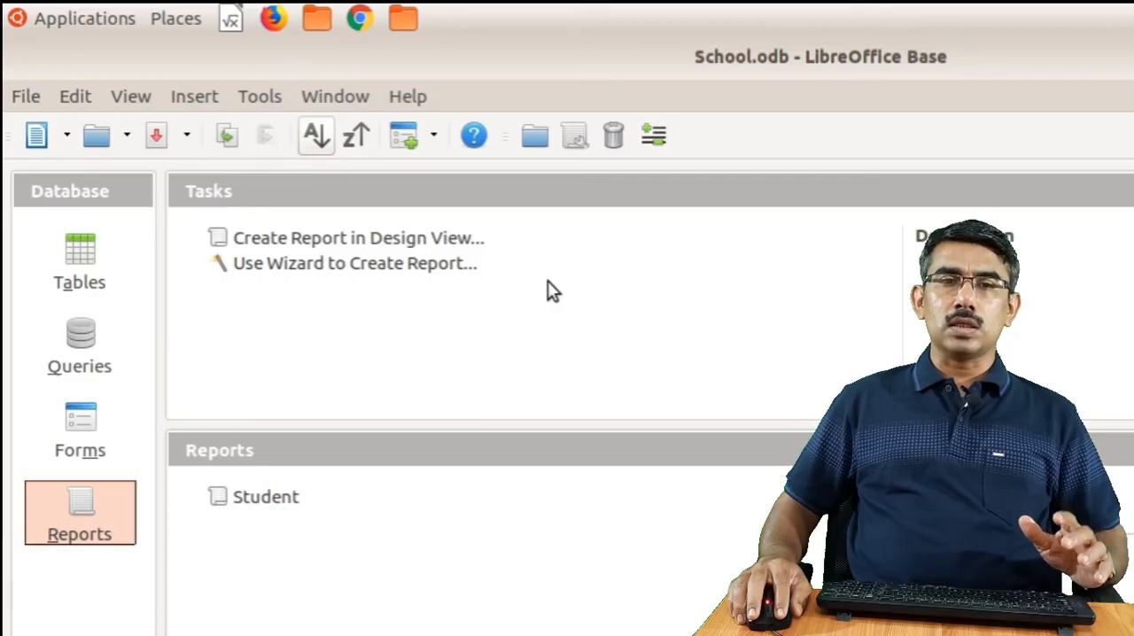
Start another wizard report, dismiss the Add field window, and include all fields of the BS less than 50 query
{"action": "left_click", "coordinate": [390, 266]}
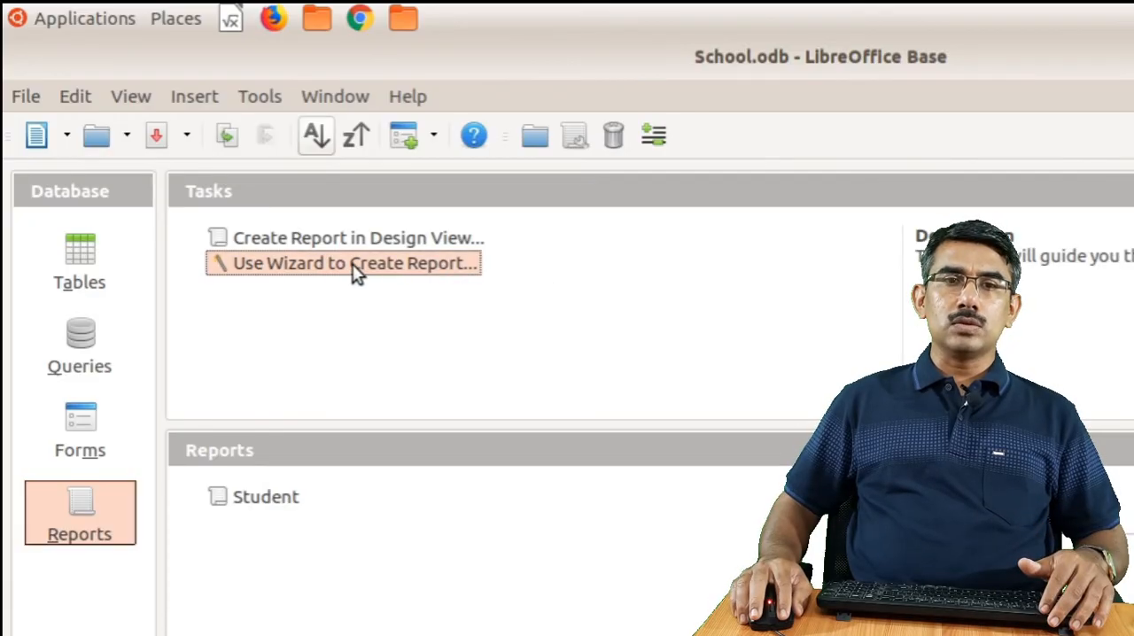
{"action": "double_click", "coordinate": [356, 272]}
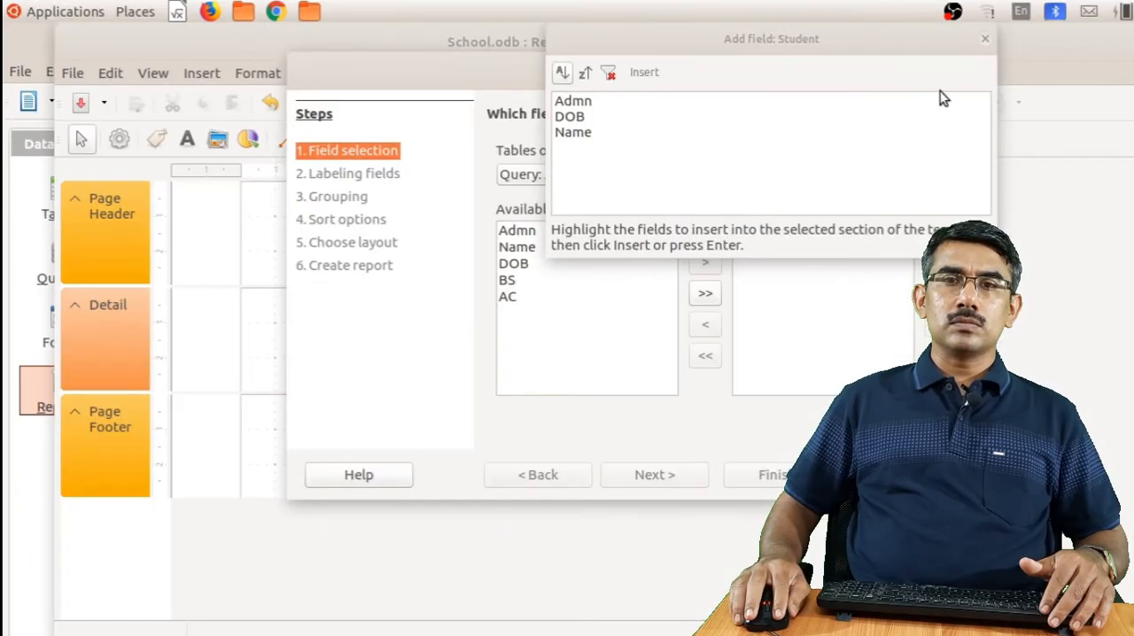
{"action": "left_click", "coordinate": [985, 40]}
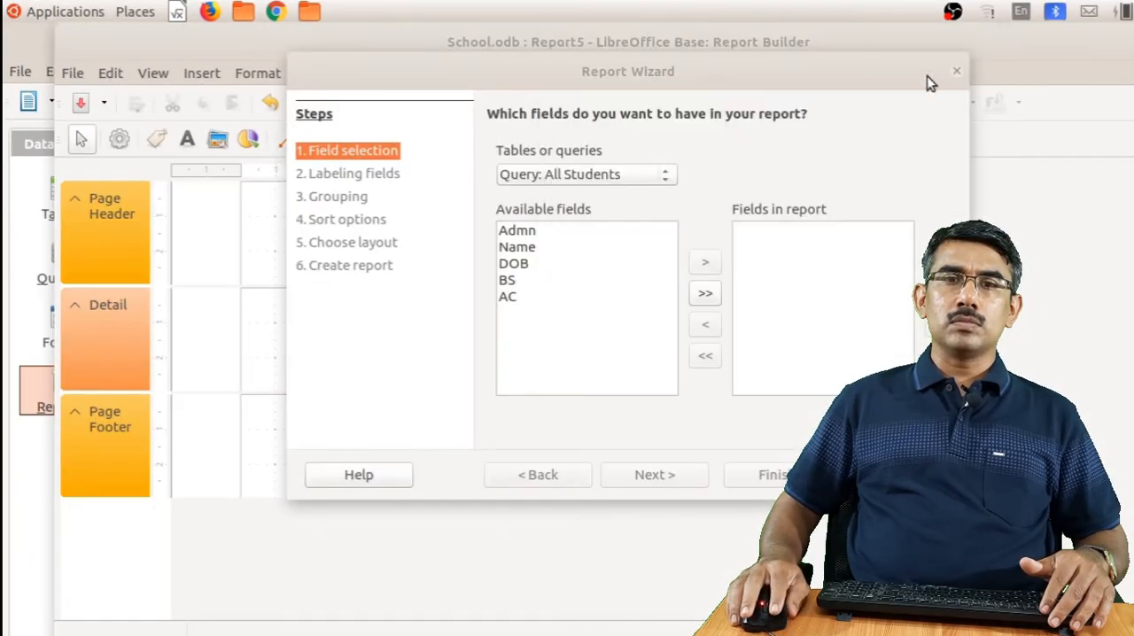
{"action": "left_click", "coordinate": [582, 177]}
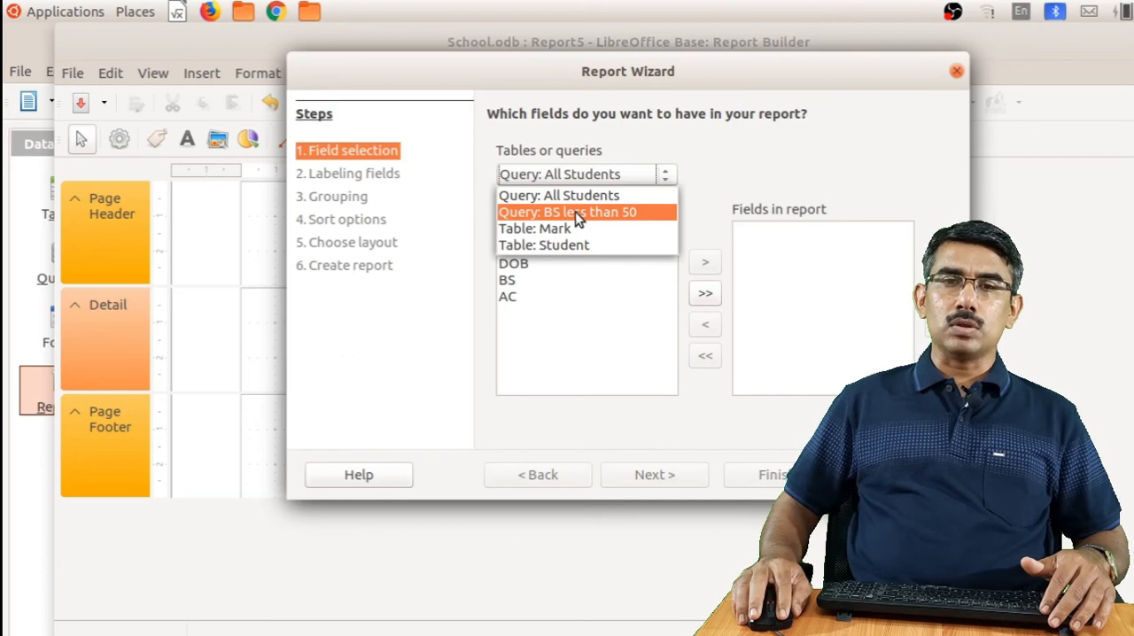
{"action": "left_click", "coordinate": [575, 212]}
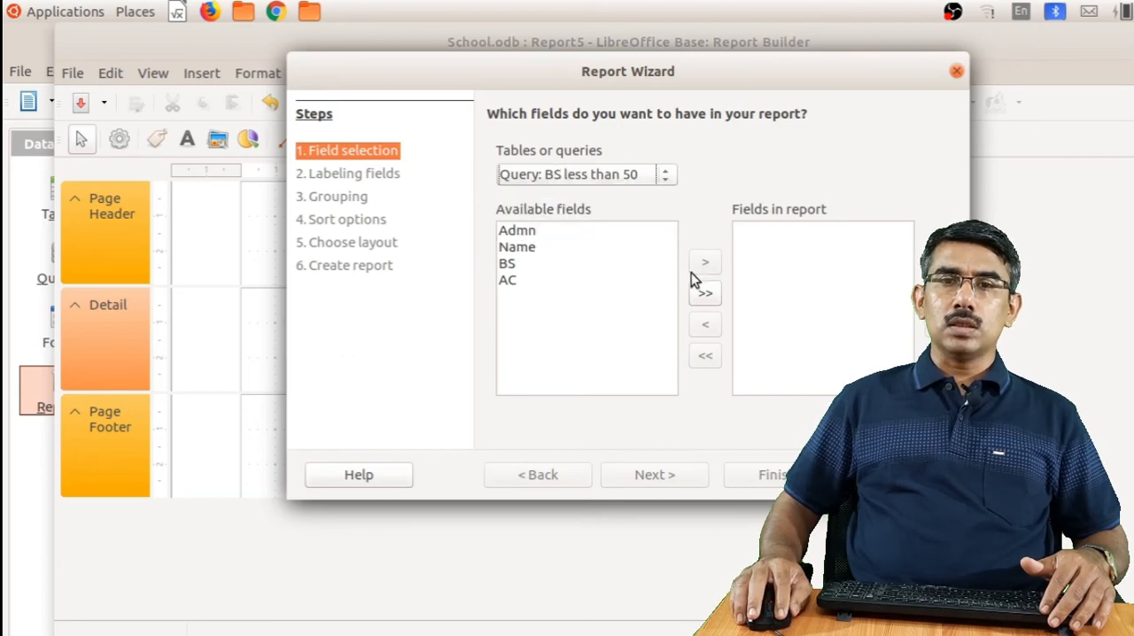
{"action": "left_click", "coordinate": [705, 294]}
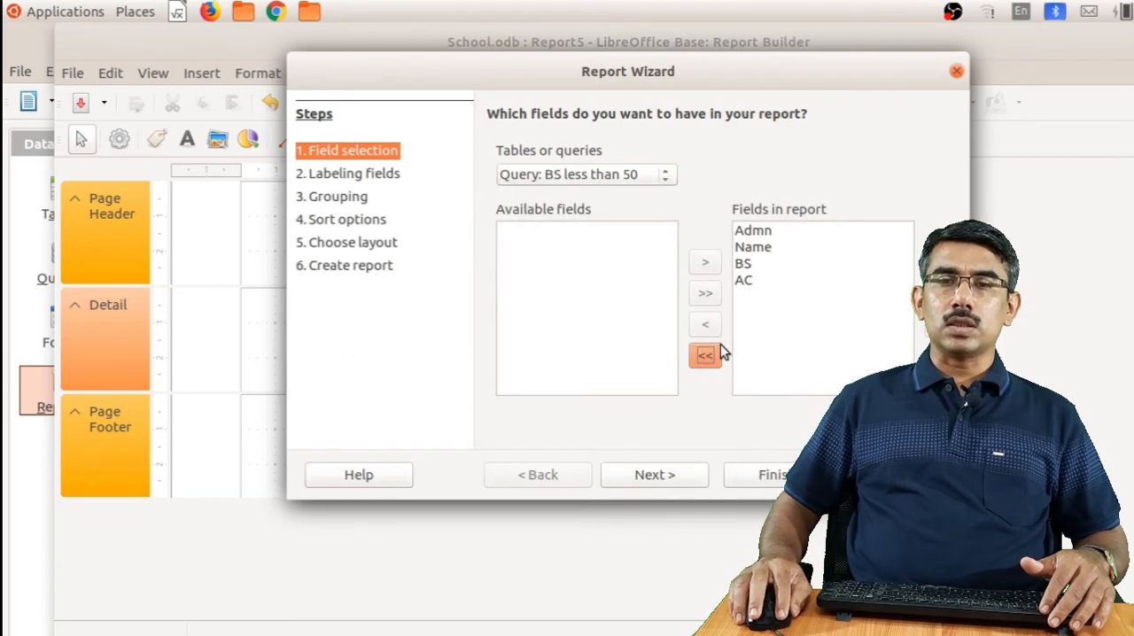
Finish the dynamic report titled BS less than 50, keeping the wizard's default labels, layout and no grouping or sorting
{"action": "left_click", "coordinate": [646, 475]}
{"action": "left_click", "coordinate": [644, 475]}
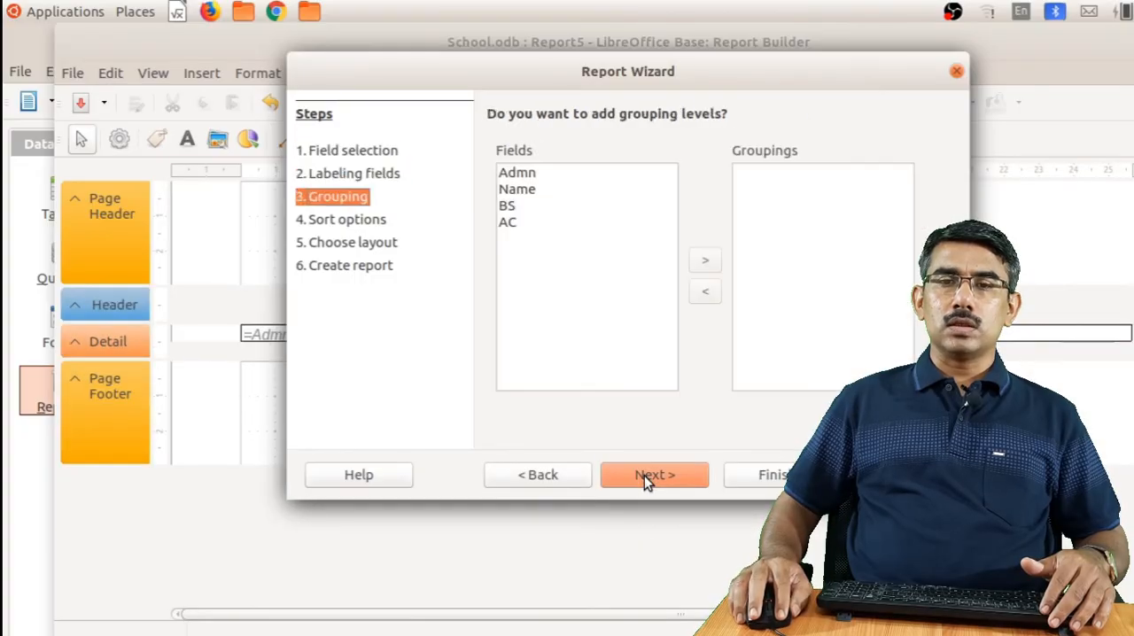
{"action": "left_click", "coordinate": [645, 475]}
{"action": "left_click", "coordinate": [644, 474]}
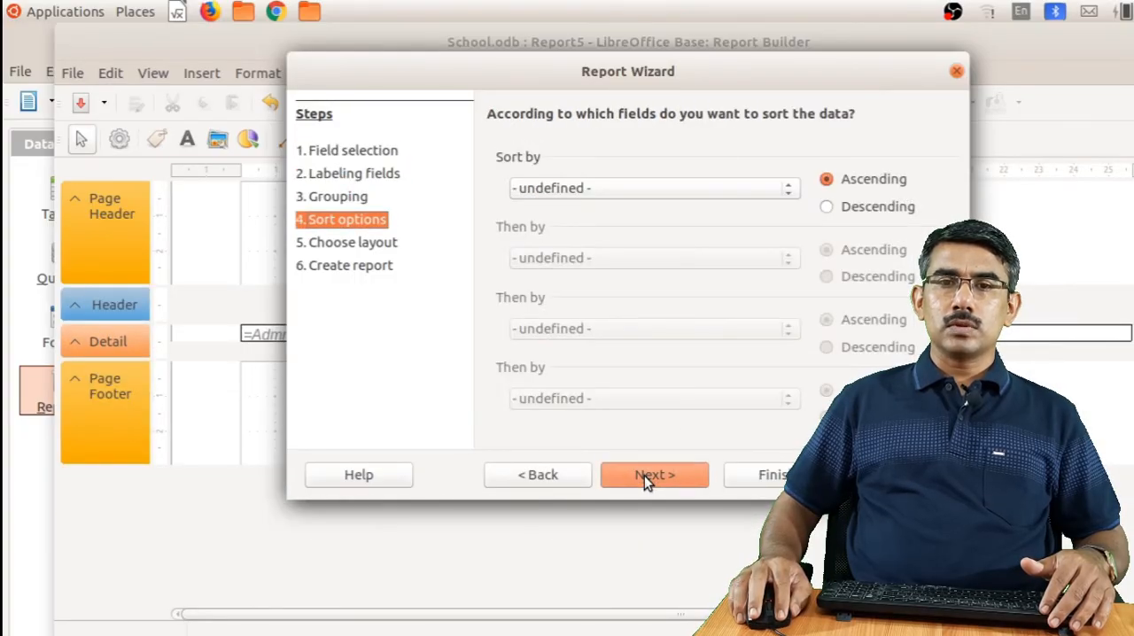
{"action": "left_click", "coordinate": [644, 475]}
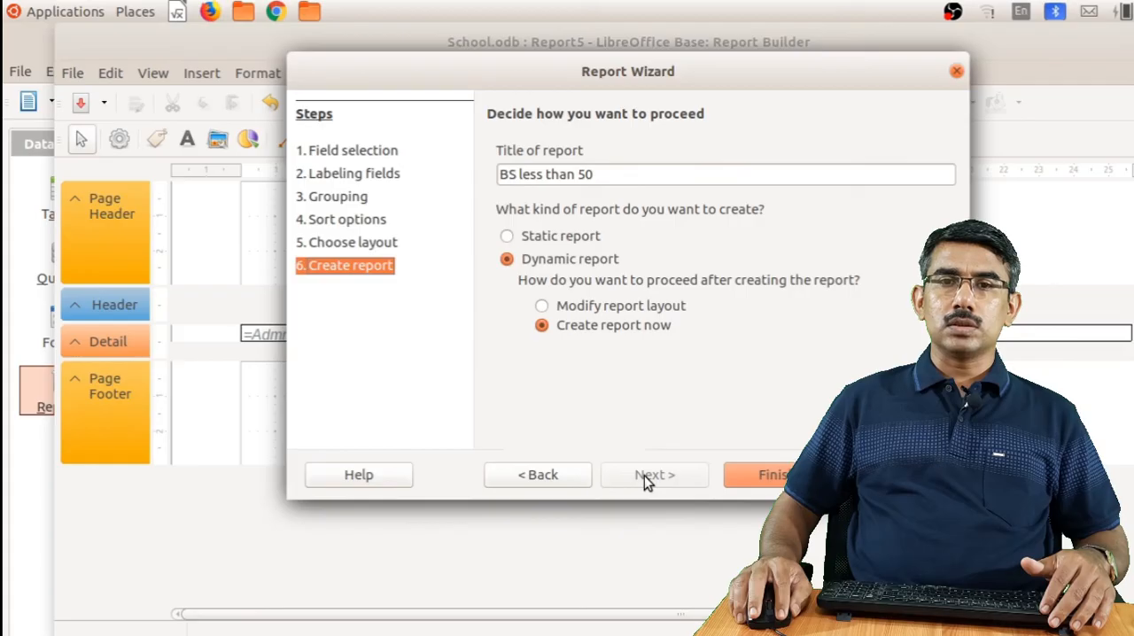
{"action": "left_click", "coordinate": [765, 476]}
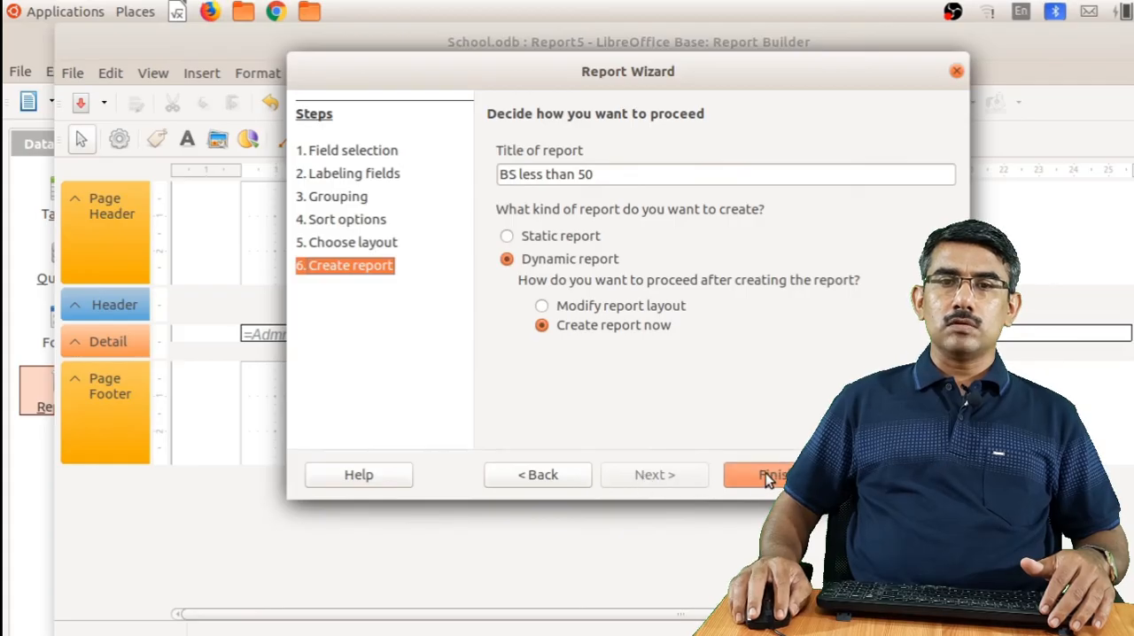